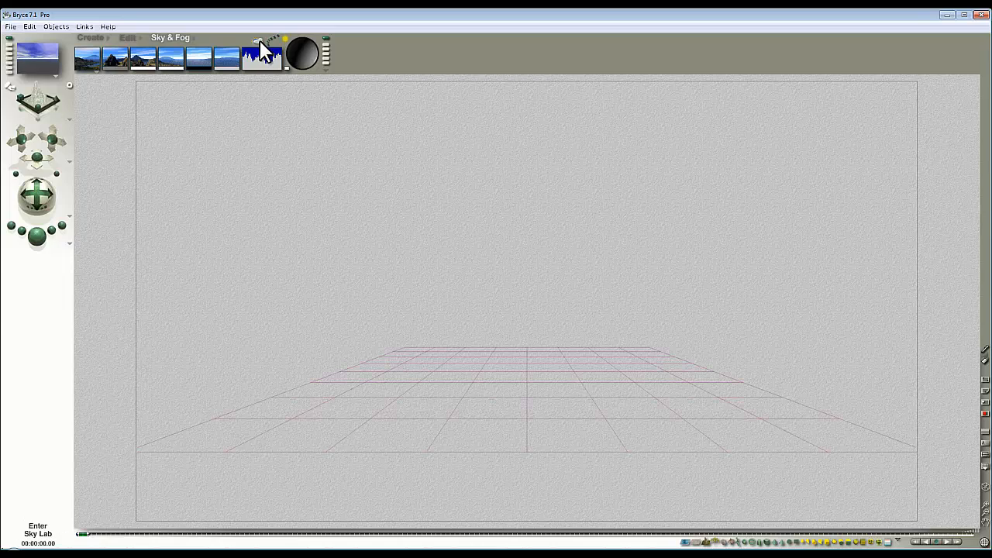
Load the HDRI image GarageClosed_1280.hdr in the Sky Lab's image-based lighting settings.
{"action": "left_click", "coordinate": [259, 39]}
{"action": "left_click", "coordinate": [687, 114]}
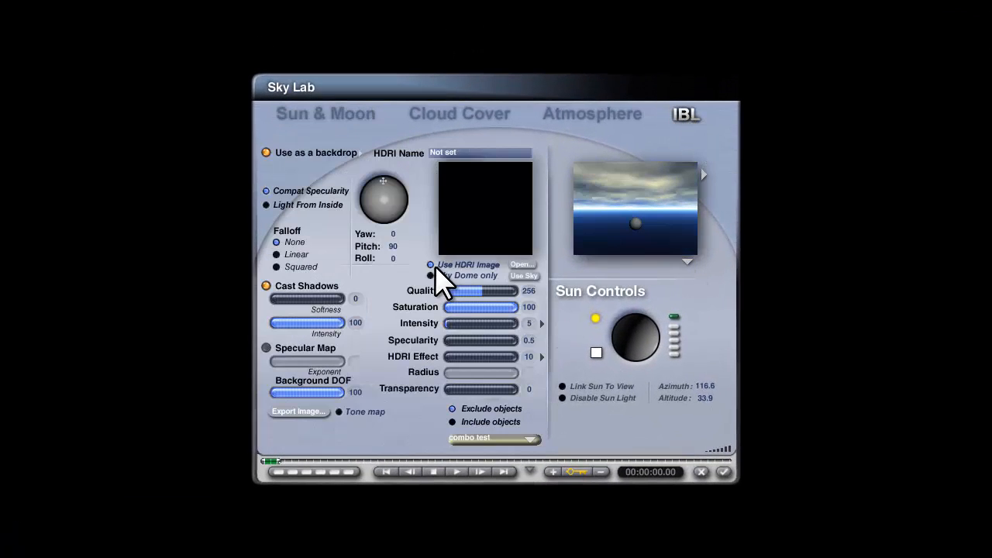
{"action": "left_click", "coordinate": [522, 265]}
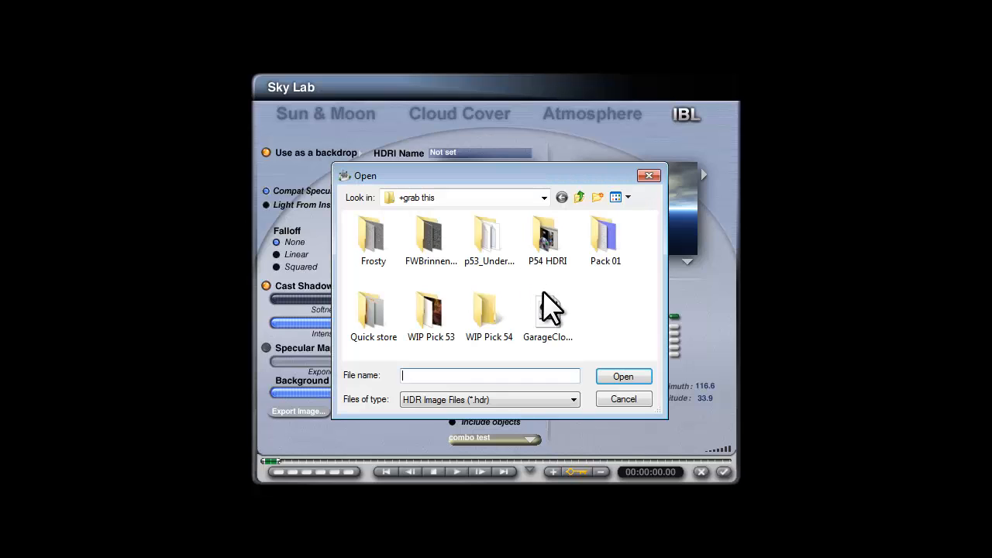
{"action": "left_click", "coordinate": [551, 331]}
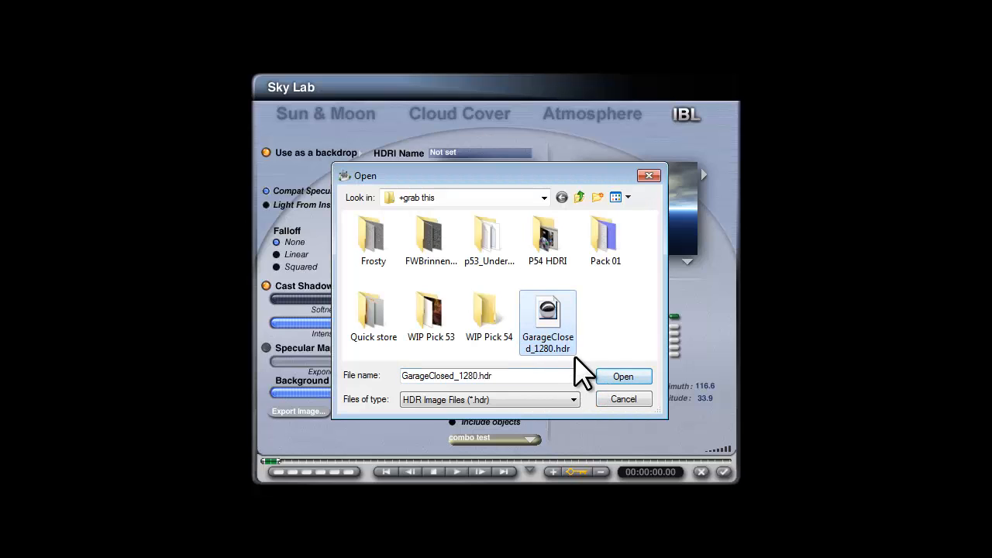
{"action": "left_click", "coordinate": [623, 376]}
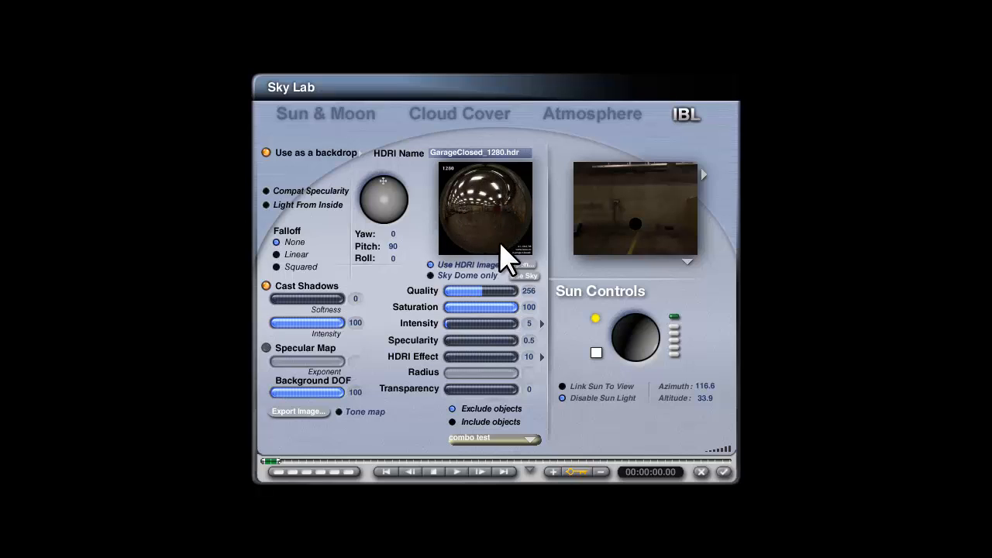
Set the intensity of the loaded HDRI image to 2.
{"action": "left_click", "coordinate": [532, 326]}
{"action": "type", "text": "2"}
{"action": "key", "text": "Return"}
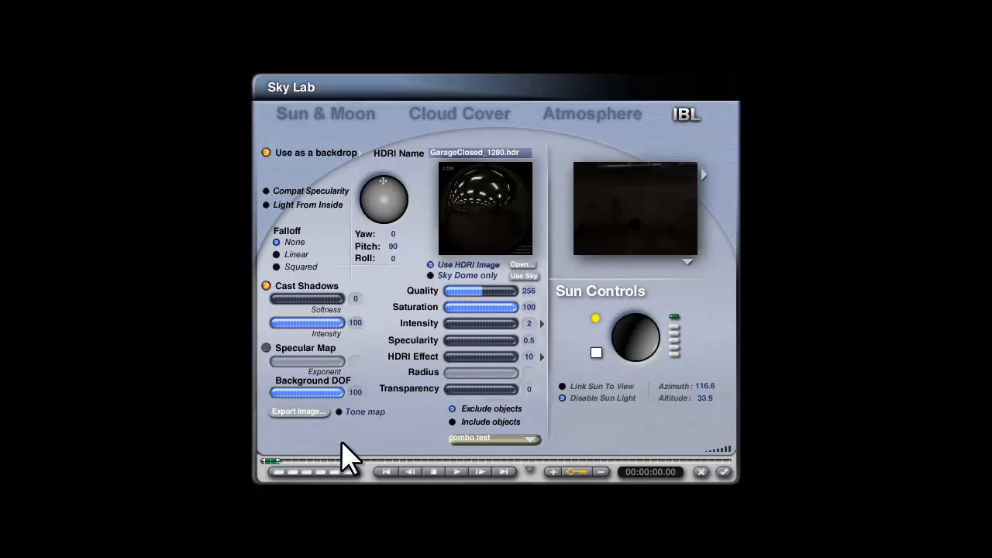
Export the HDRI image as the bitmap Sm1.bmp in the +grab this folder, using the Spherical projection type.
{"action": "left_click", "coordinate": [298, 412]}
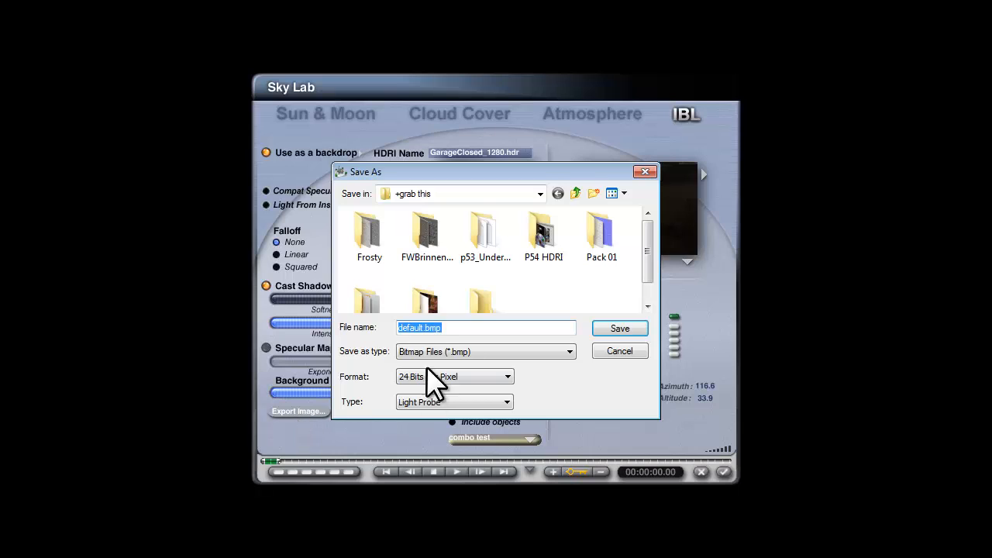
{"action": "left_click", "coordinate": [427, 328]}
{"action": "double_click", "coordinate": [426, 328]}
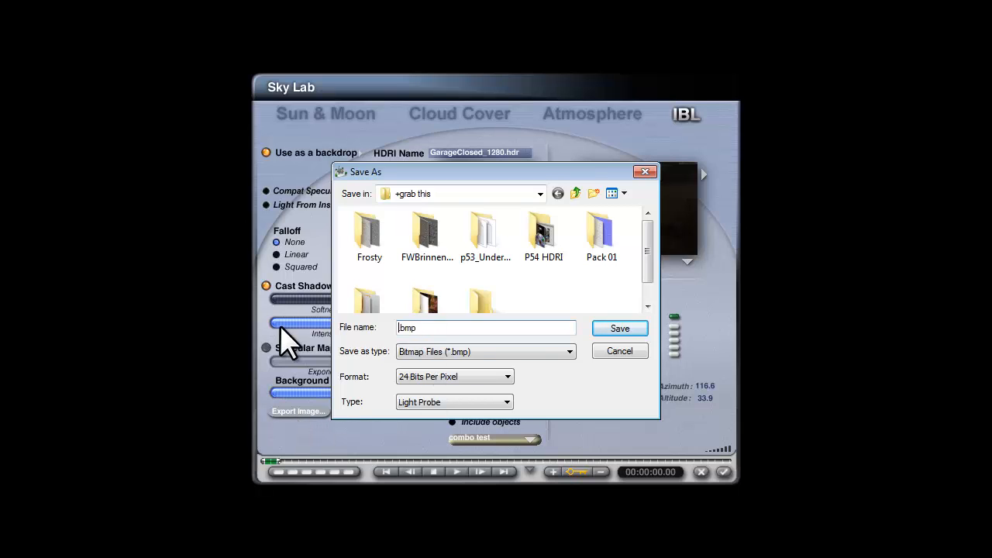
{"action": "left_click", "coordinate": [464, 402]}
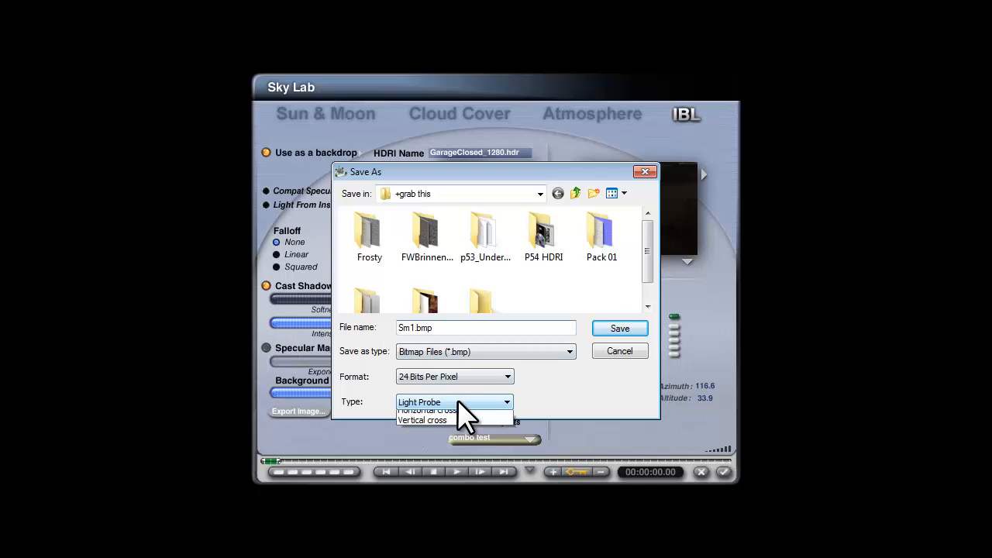
{"action": "left_click", "coordinate": [424, 427]}
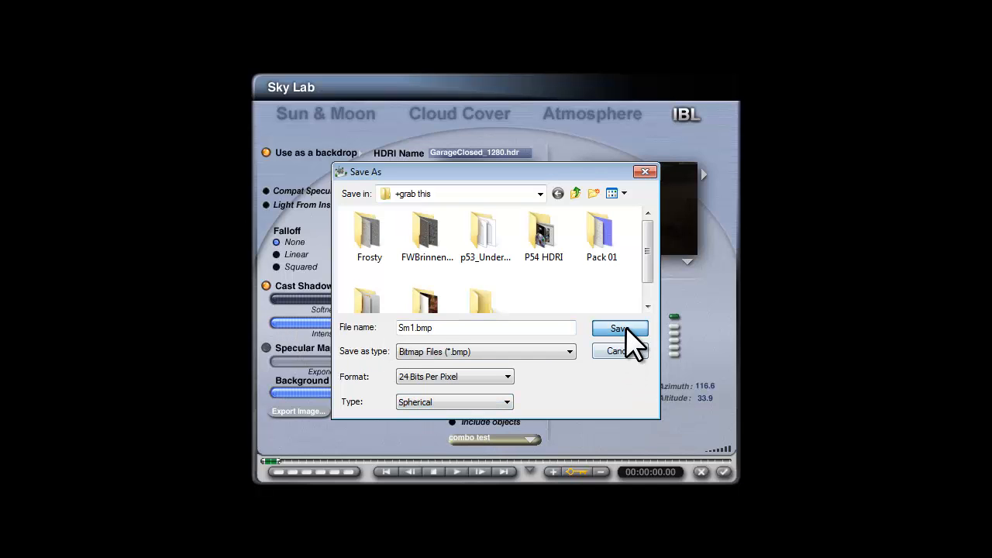
{"action": "left_click", "coordinate": [624, 330]}
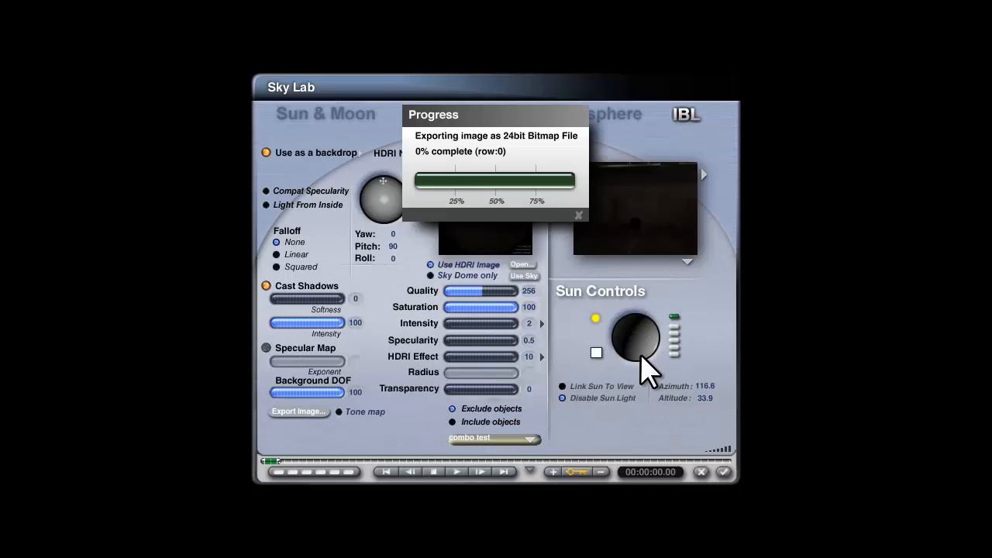
Close the Sky Lab and start a new document with the default sky.
{"action": "left_click", "coordinate": [701, 472]}
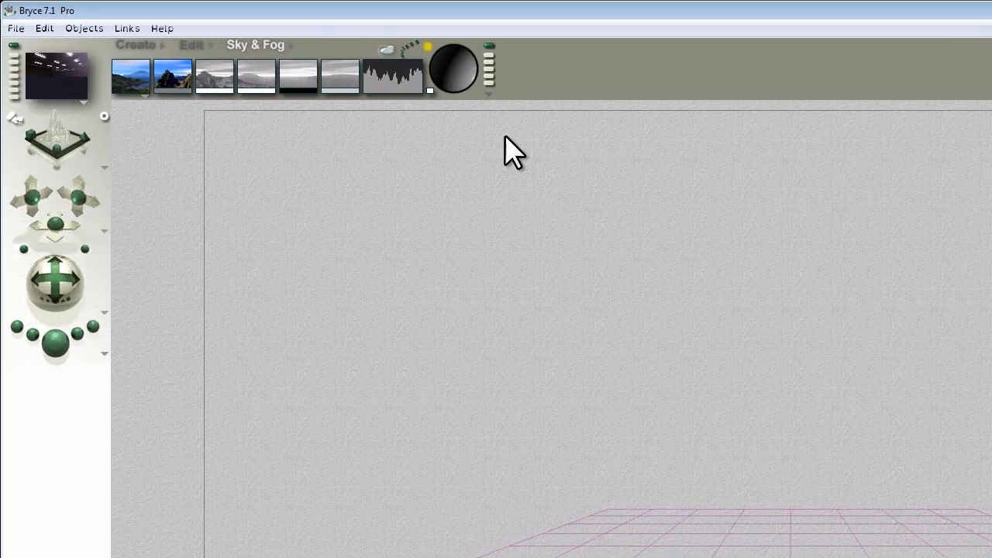
{"action": "left_click", "coordinate": [364, 30]}
{"action": "left_click", "coordinate": [530, 233]}
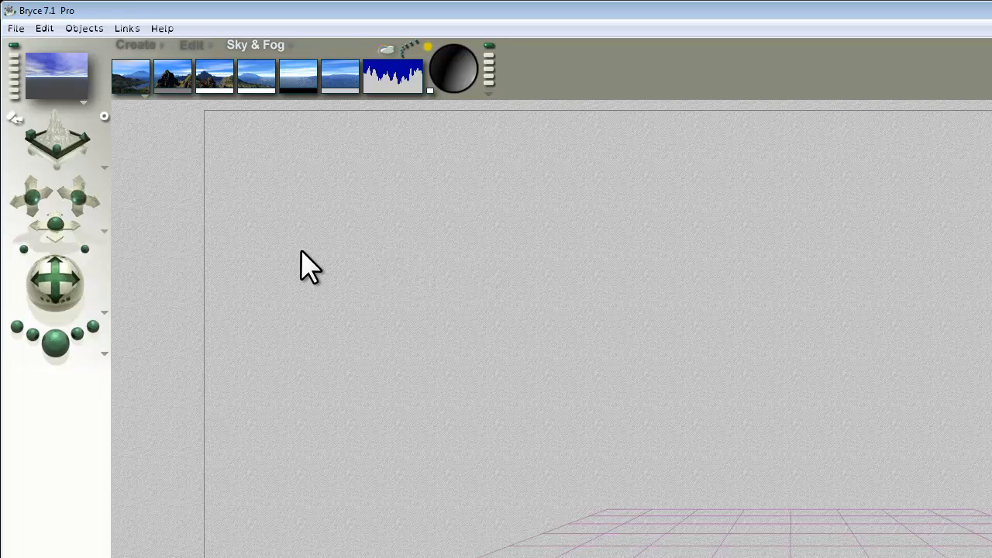
Turn the atmosphere off, set the background colour to white and confirm the sky dome colour as black (RGB 0, 0, 0).
{"action": "left_click", "coordinate": [144, 95]}
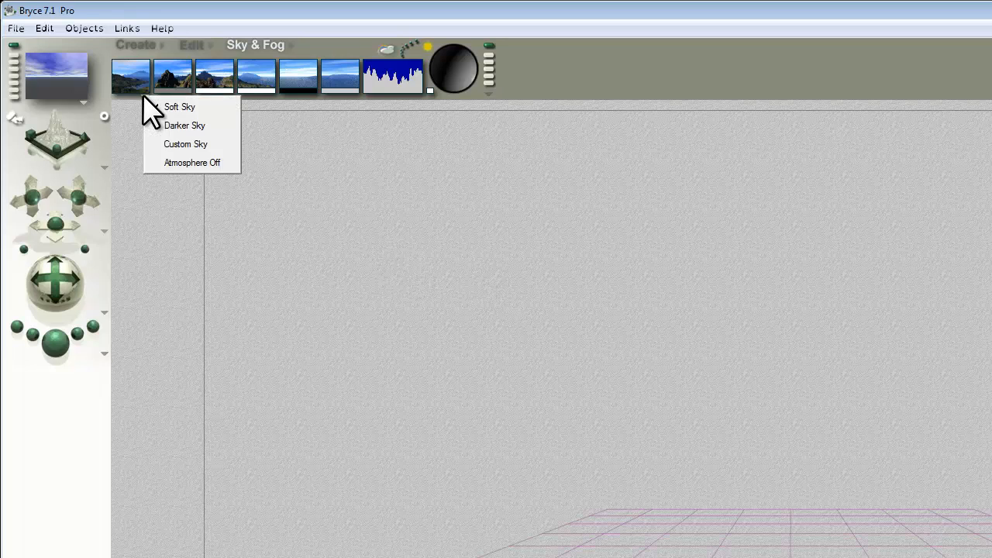
{"action": "left_click", "coordinate": [178, 160]}
{"action": "left_click_drag", "start_coordinate": [143, 91], "coordinate": [210, 79]}
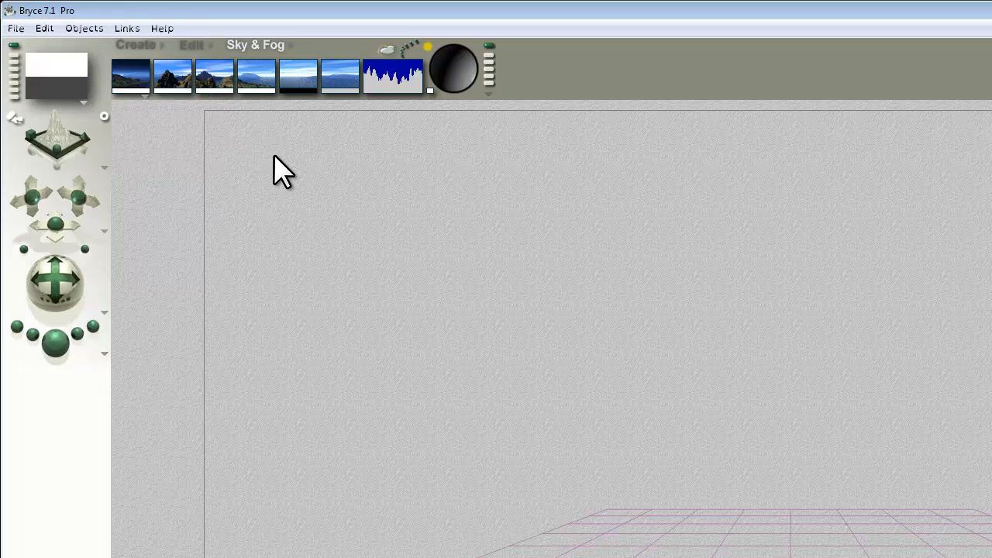
{"action": "left_click", "coordinate": [300, 91]}
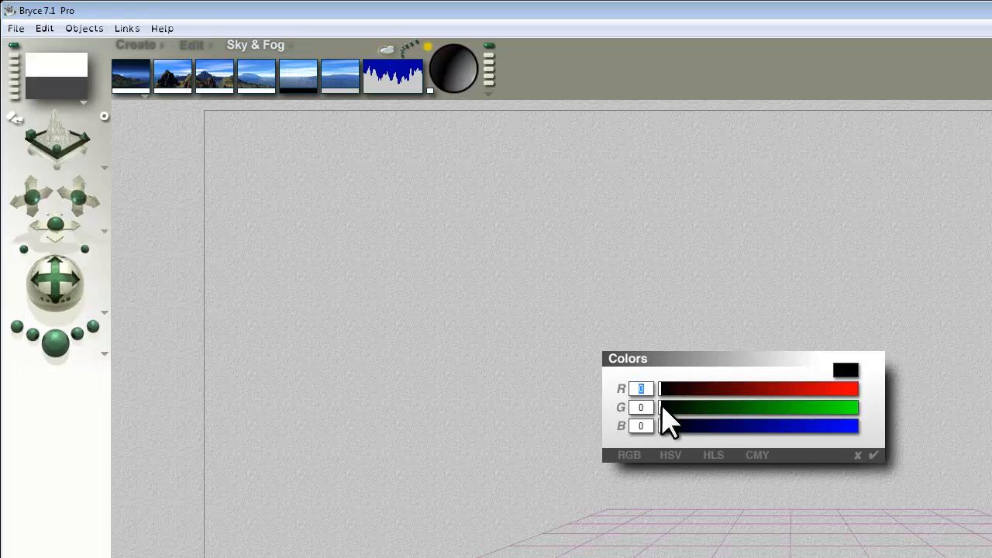
{"action": "left_click", "coordinate": [873, 454]}
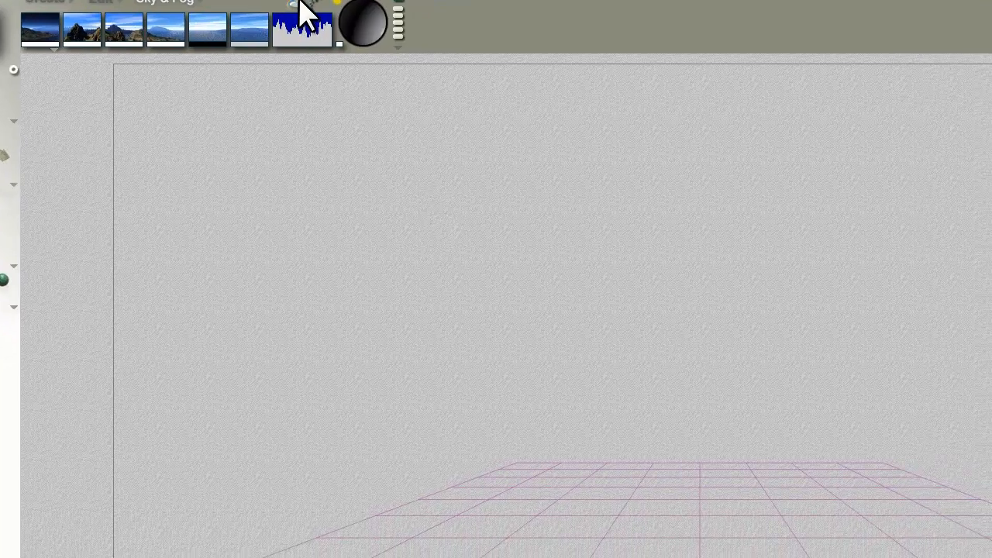
Turn off Sun/Moon Shadows and disable the sun light in the Sky Lab, then apply the sky settings.
{"action": "left_click", "coordinate": [302, 6]}
{"action": "left_click", "coordinate": [365, 112]}
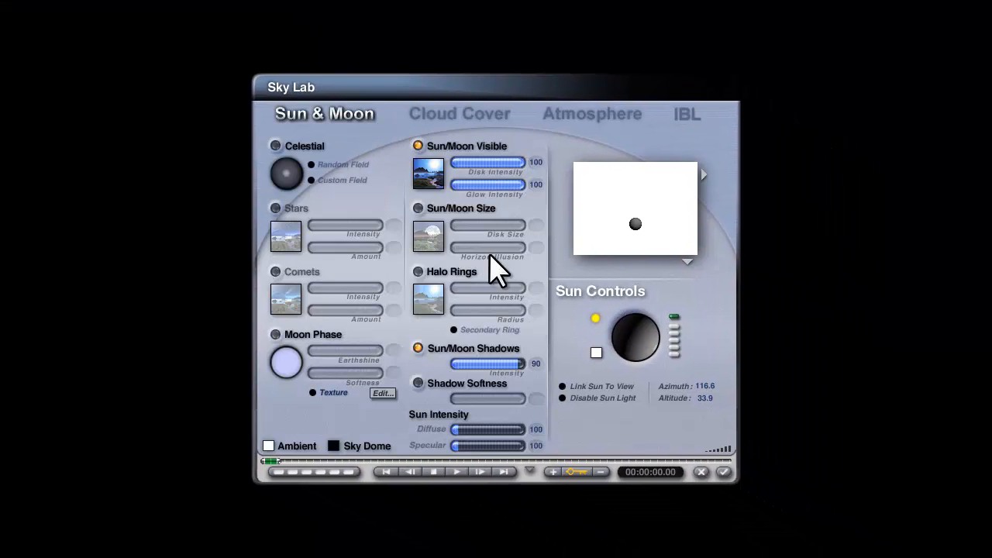
{"action": "left_click", "coordinate": [418, 349]}
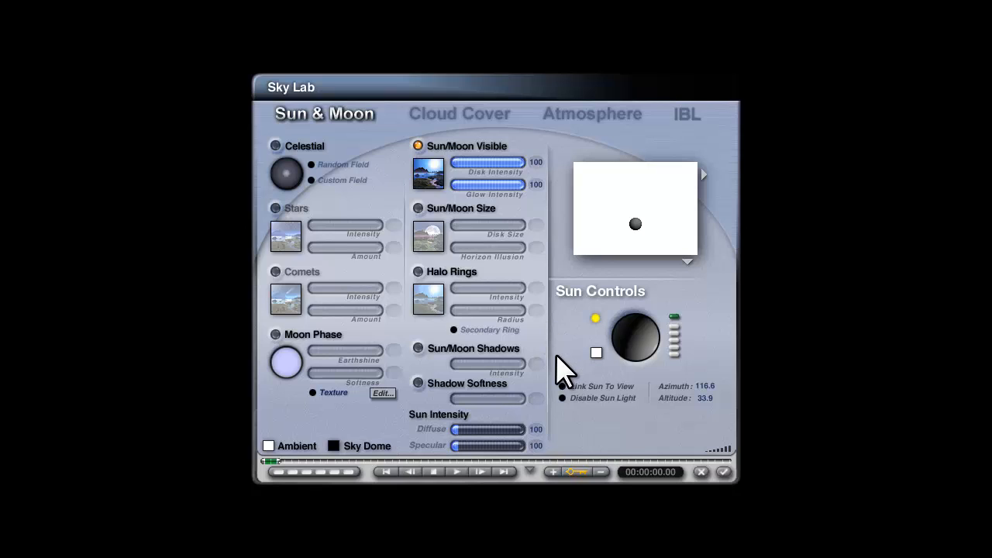
{"action": "left_click", "coordinate": [562, 397]}
{"action": "left_click", "coordinate": [723, 472]}
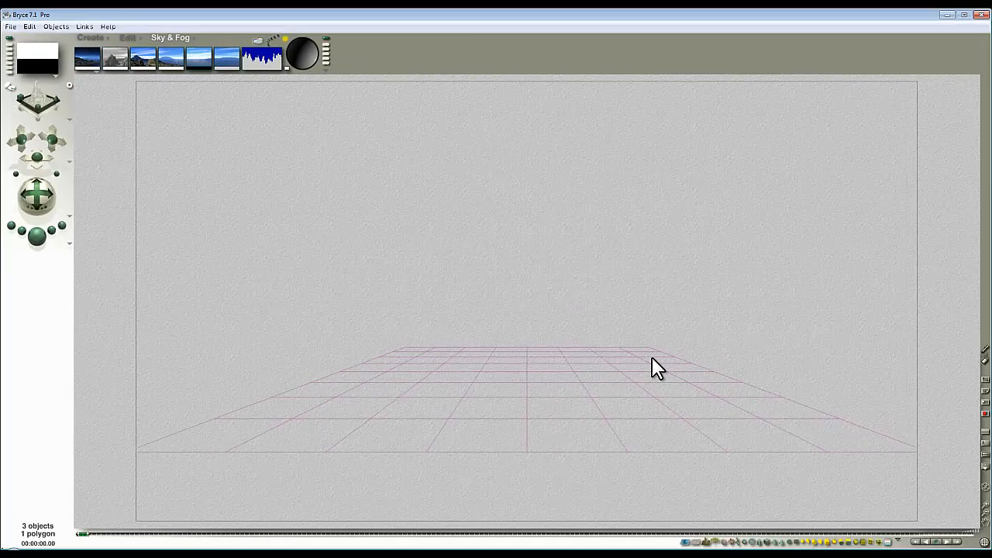
Open the ground plane's material, set Diffusion to 0 and make the Diffuse colour black.
{"action": "left_click", "coordinate": [652, 366]}
{"action": "left_click", "coordinate": [918, 487]}
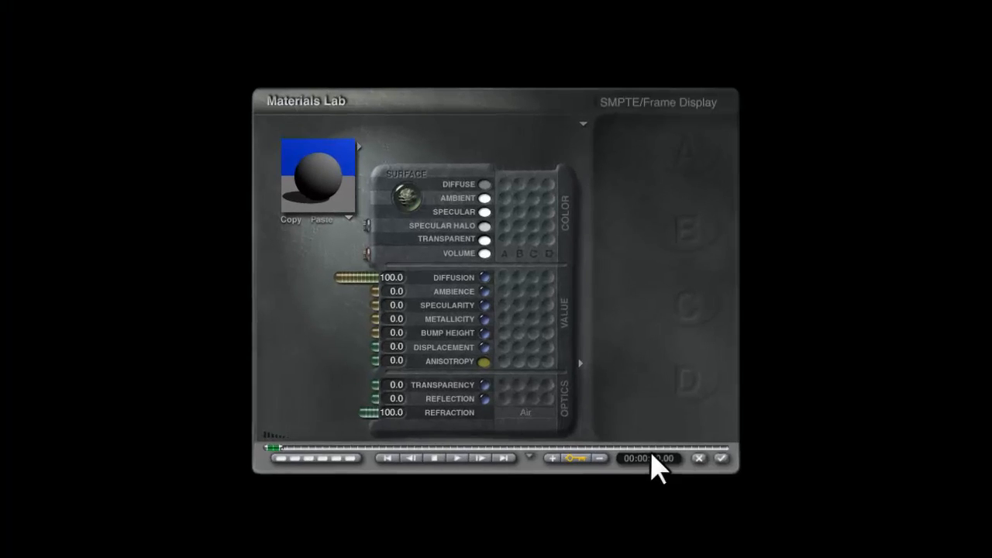
{"action": "left_click_drag", "start_coordinate": [339, 278], "coordinate": [397, 279]}
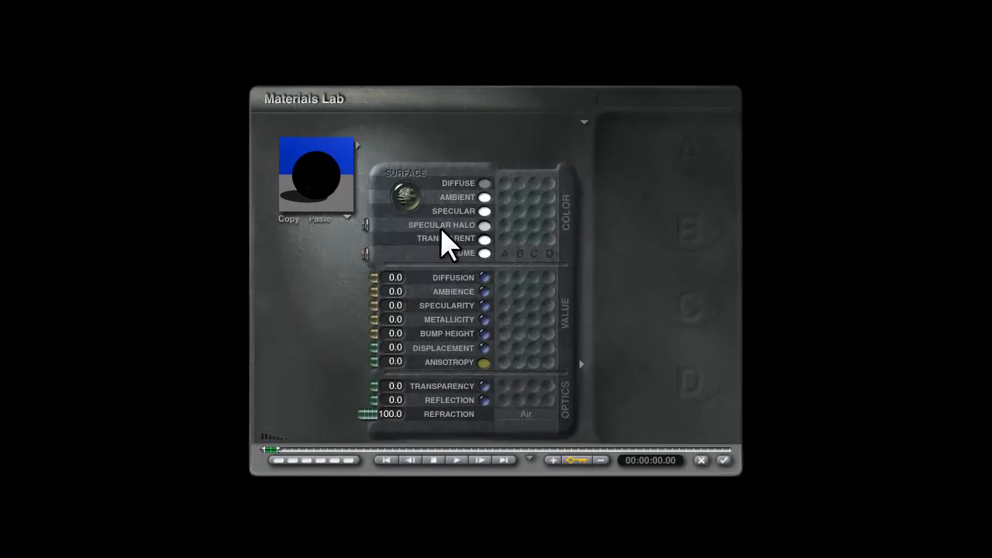
{"action": "left_click_drag", "start_coordinate": [483, 183], "coordinate": [900, 175]}
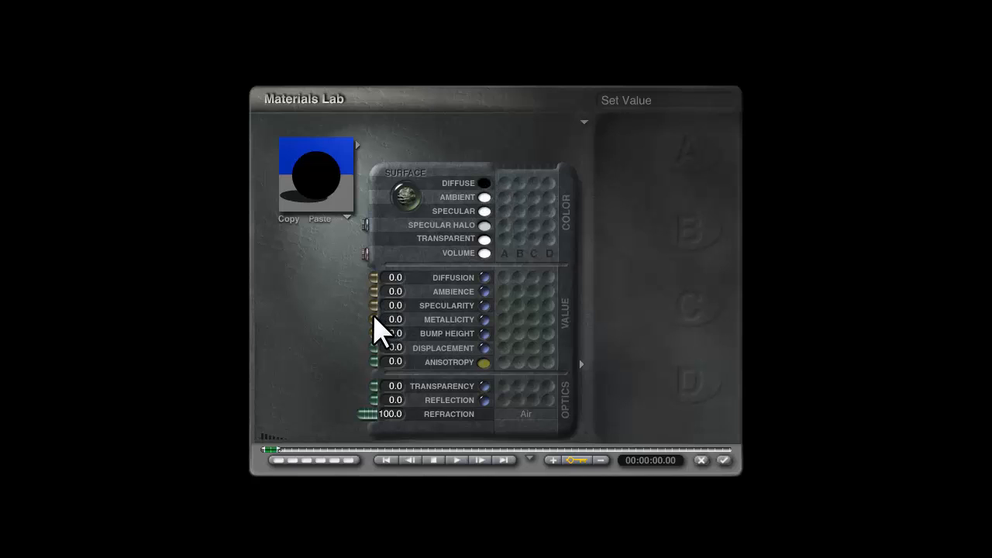
Set the ground plane material's Metallicity and Reflection to 100, check the Specular Halo colour in HLS, and apply the material.
{"action": "left_click_drag", "start_coordinate": [374, 318], "coordinate": [281, 322]}
{"action": "left_click_drag", "start_coordinate": [372, 400], "coordinate": [284, 398]}
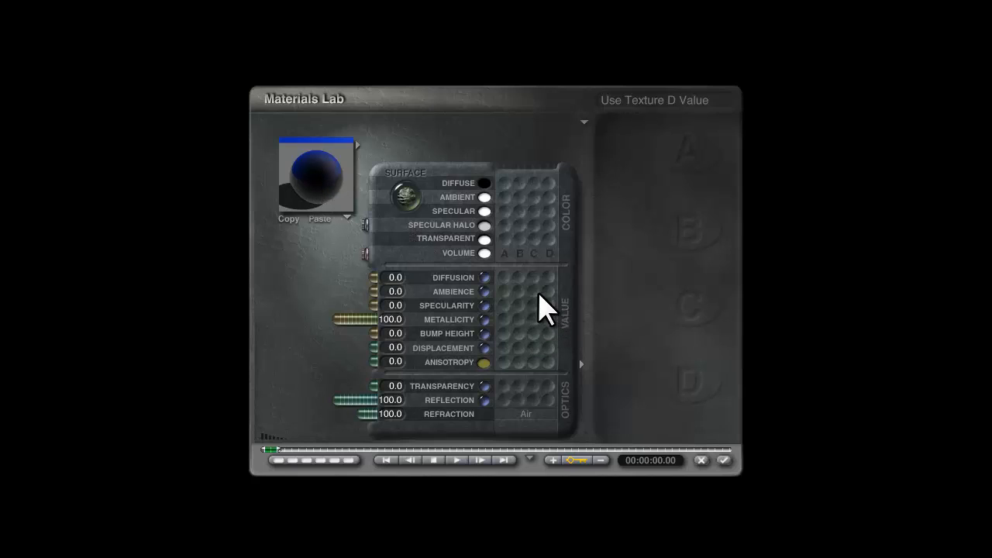
{"action": "left_click", "coordinate": [483, 226]}
{"action": "left_click", "coordinate": [465, 328]}
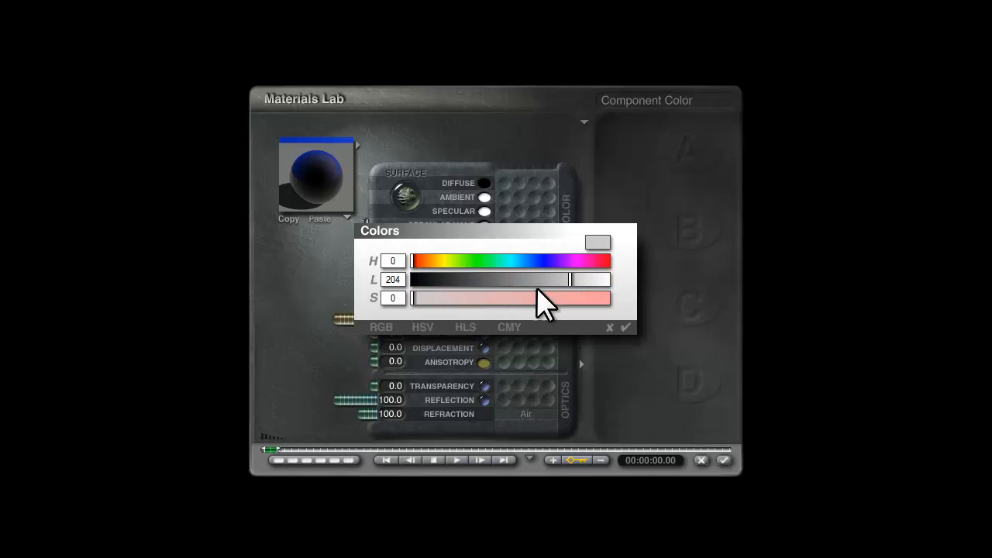
{"action": "left_click", "coordinate": [625, 327]}
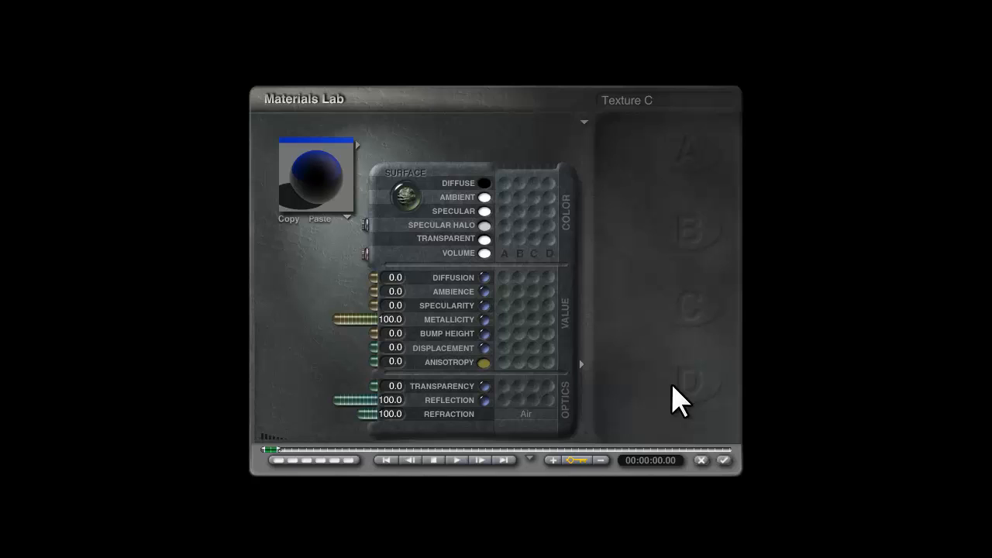
{"action": "left_click", "coordinate": [724, 460]}
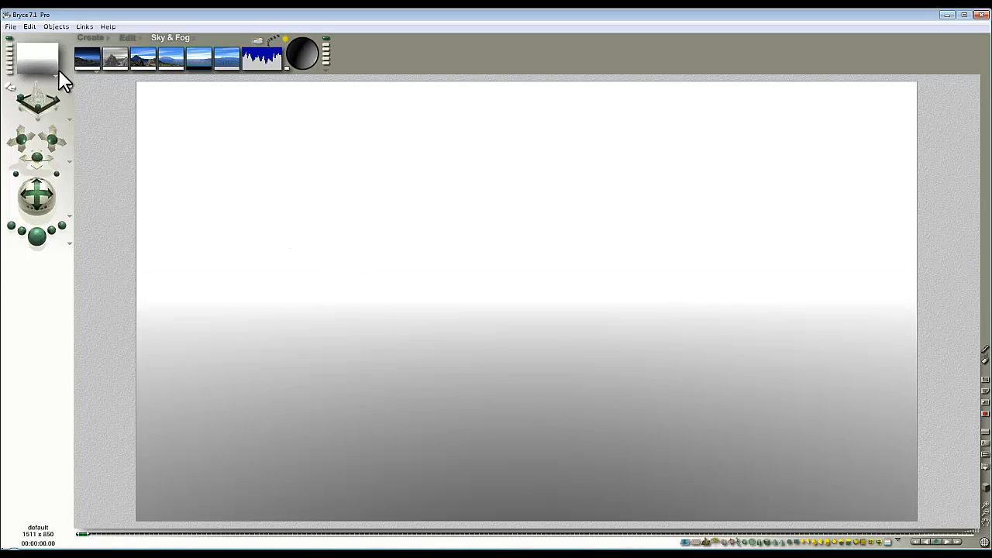
Make the document square by setting its aspect ratio to 1 : 1.
{"action": "left_click", "coordinate": [30, 26]}
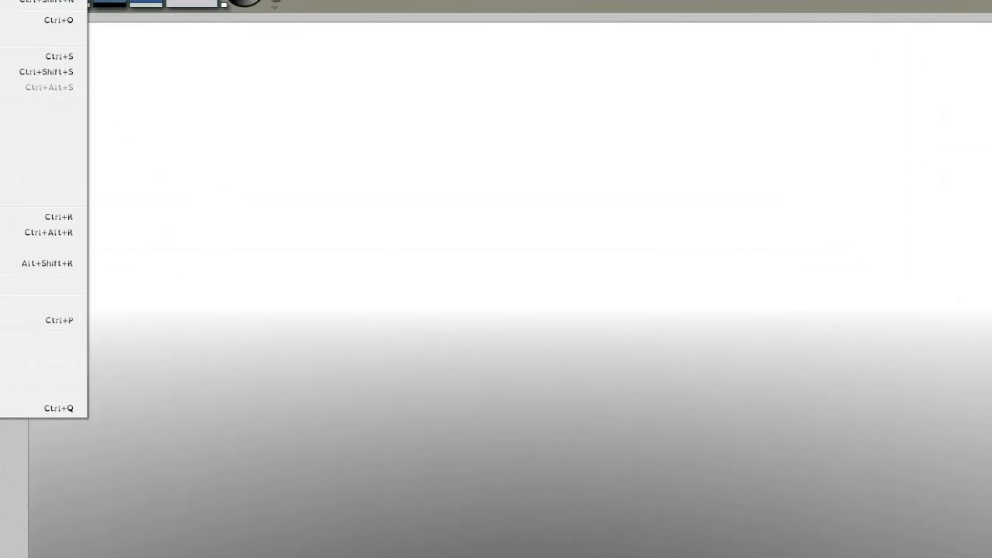
{"action": "left_click", "coordinate": [5, 40]}
{"action": "left_click", "coordinate": [490, 229]}
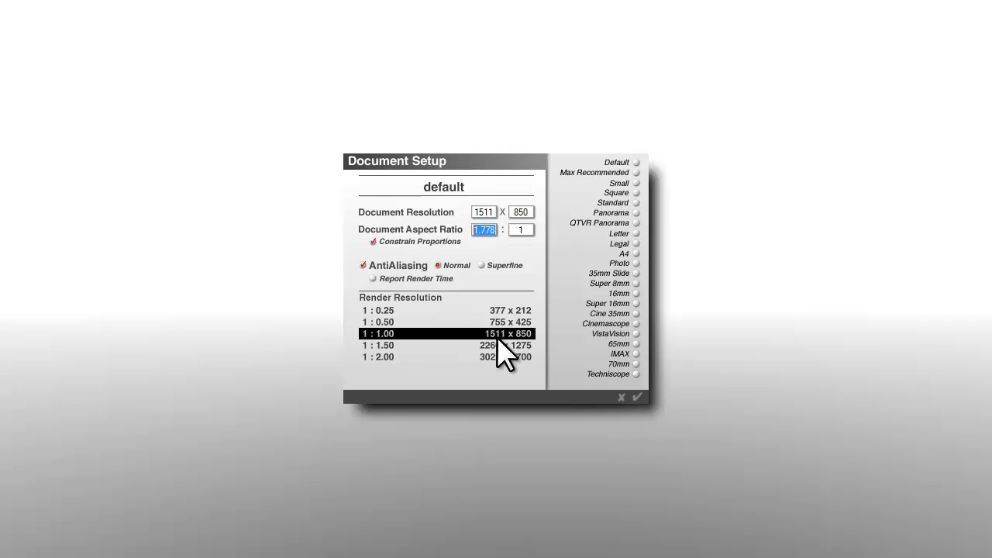
{"action": "type", "text": "1"}
{"action": "left_click", "coordinate": [637, 396]}
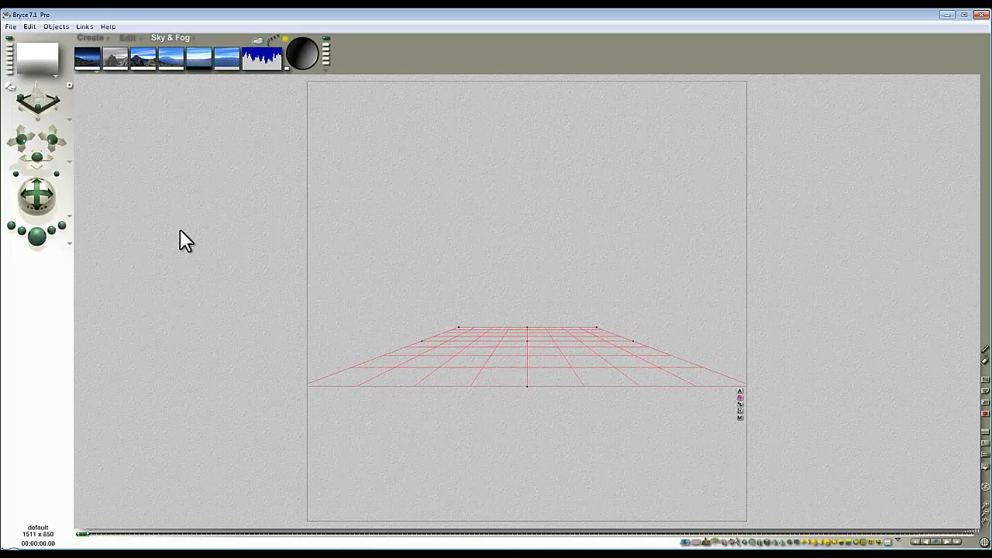
Add the bunny object bun_zipper01 from the StanfordScans1 category of the Space project object library.
{"action": "left_click", "coordinate": [106, 39]}
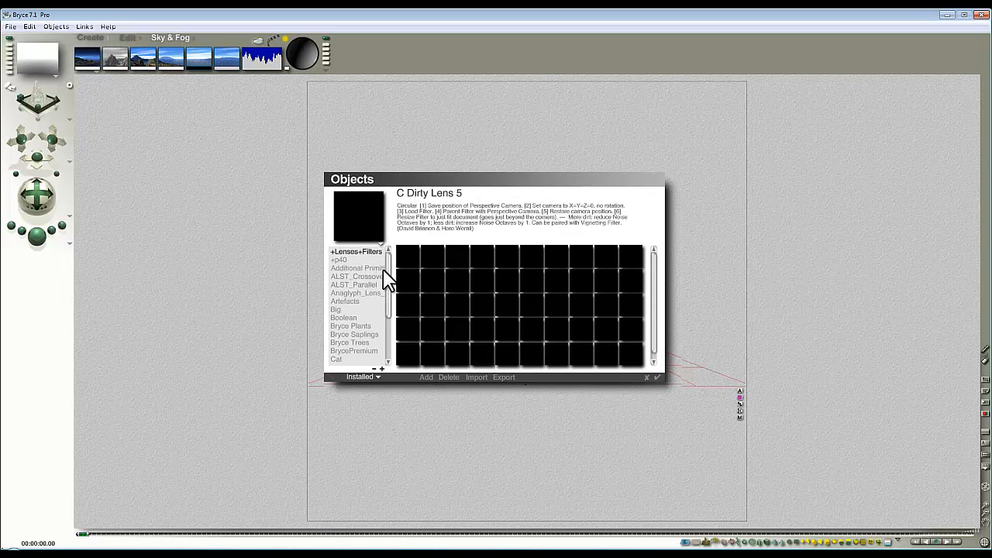
{"action": "scroll", "coordinate": [388, 281], "scroll_direction": "down", "scroll_amount": 10}
{"action": "left_click", "coordinate": [373, 377]}
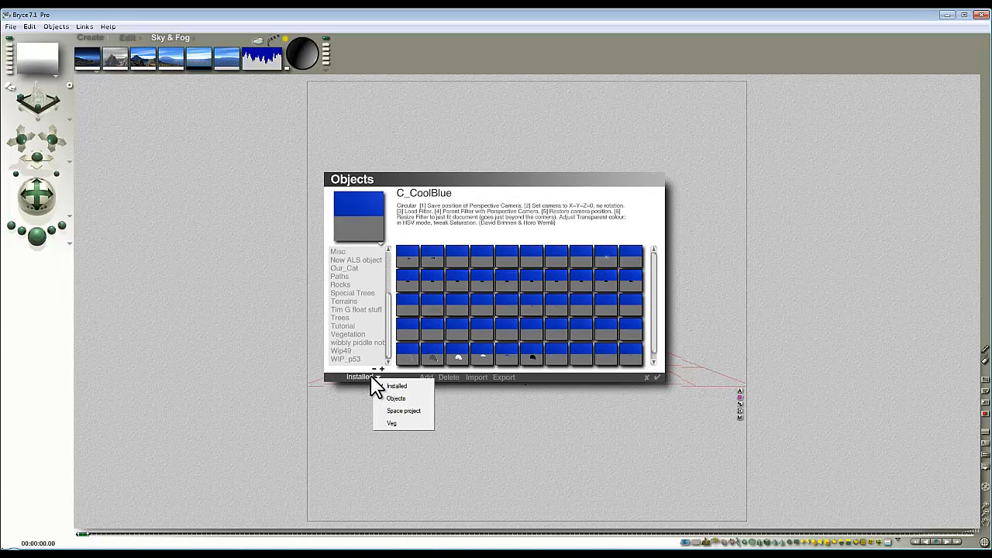
{"action": "left_click", "coordinate": [392, 412]}
{"action": "scroll", "coordinate": [392, 321], "scroll_direction": "down", "scroll_amount": 2}
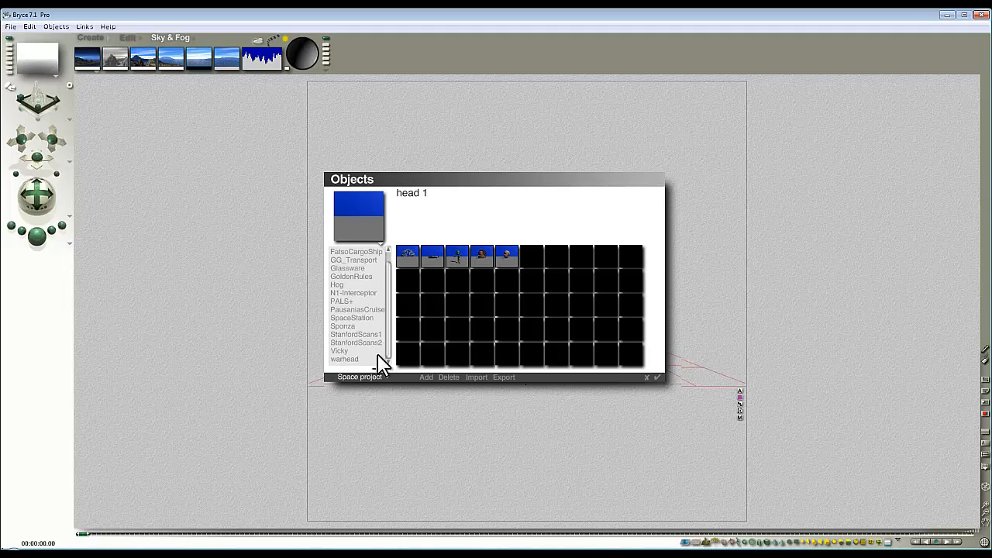
{"action": "left_click", "coordinate": [356, 335]}
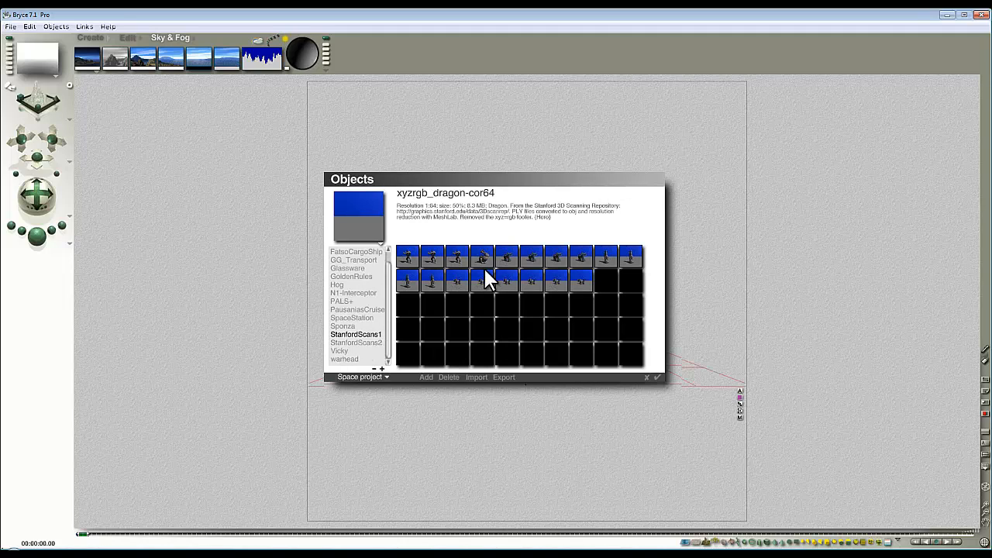
{"action": "left_click", "coordinate": [483, 259]}
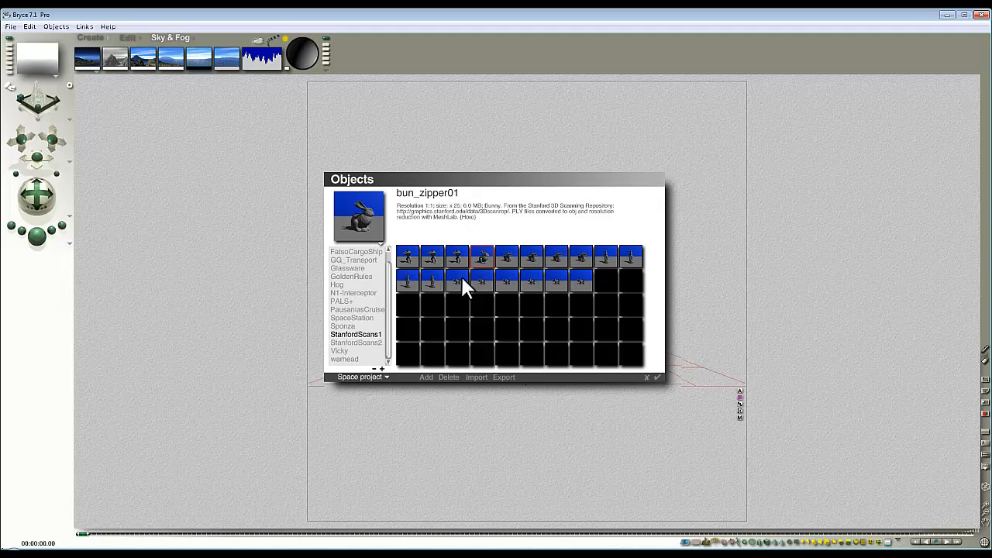
{"action": "left_click", "coordinate": [655, 378]}
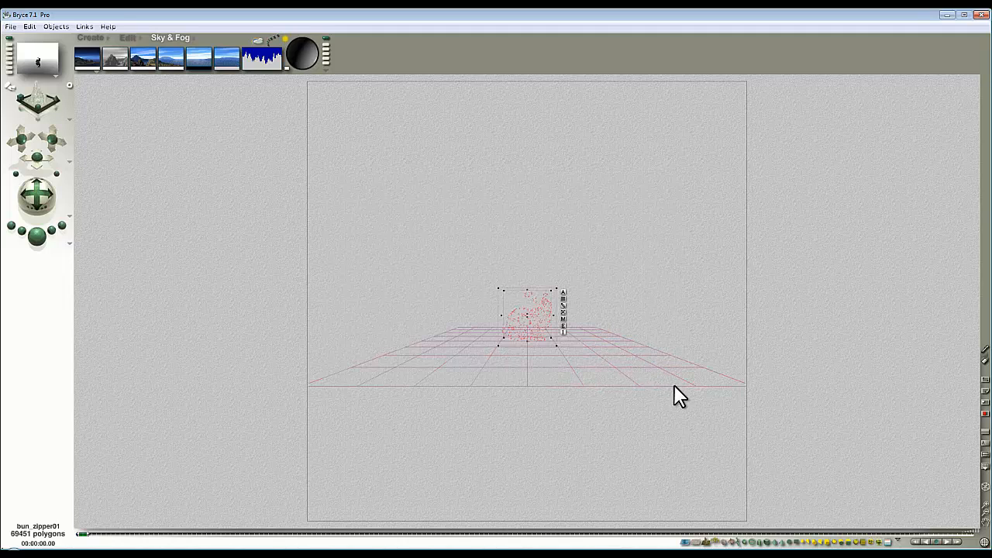
Rotate the bunny about its vertical axis so it faces the other way and frame it closely in the camera view.
{"action": "left_click", "coordinate": [129, 38]}
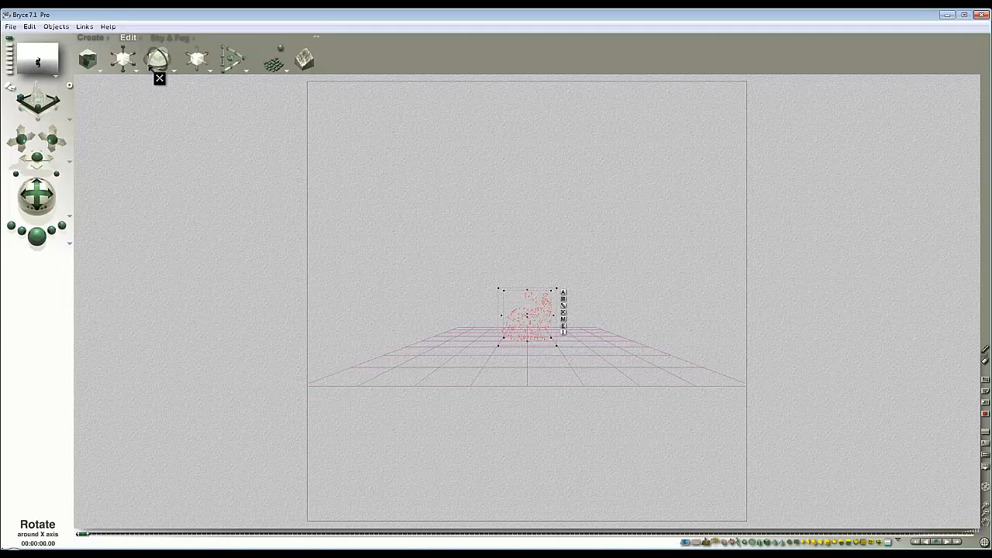
{"action": "left_click_drag", "start_coordinate": [158, 62], "coordinate": [178, 62]}
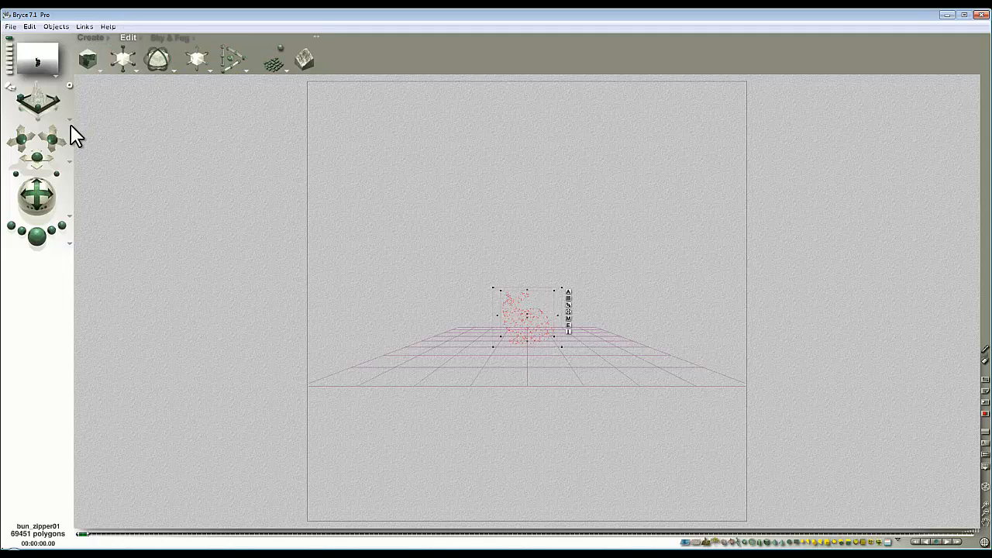
{"action": "left_click_drag", "start_coordinate": [55, 172], "coordinate": [60, 174]}
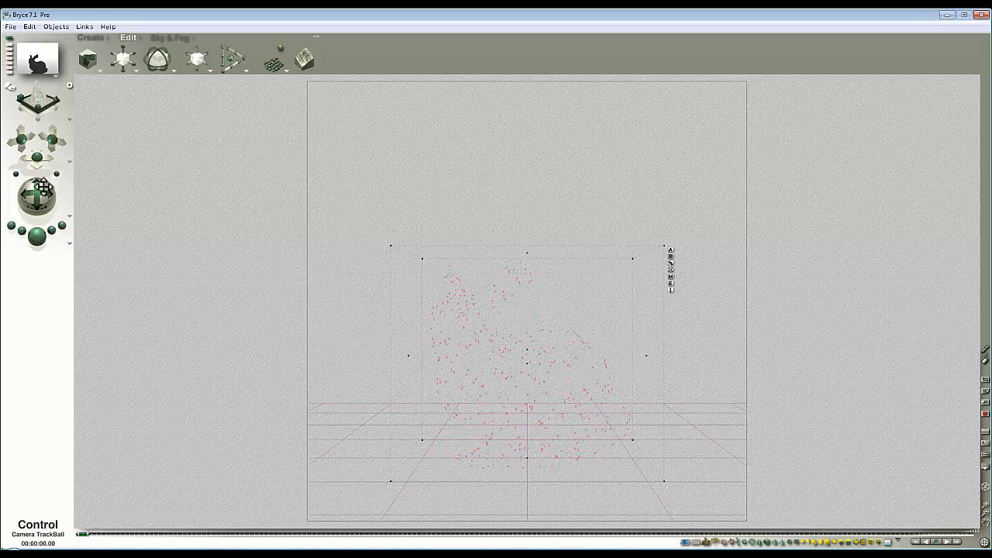
{"action": "left_click_drag", "start_coordinate": [37, 206], "coordinate": [40, 209]}
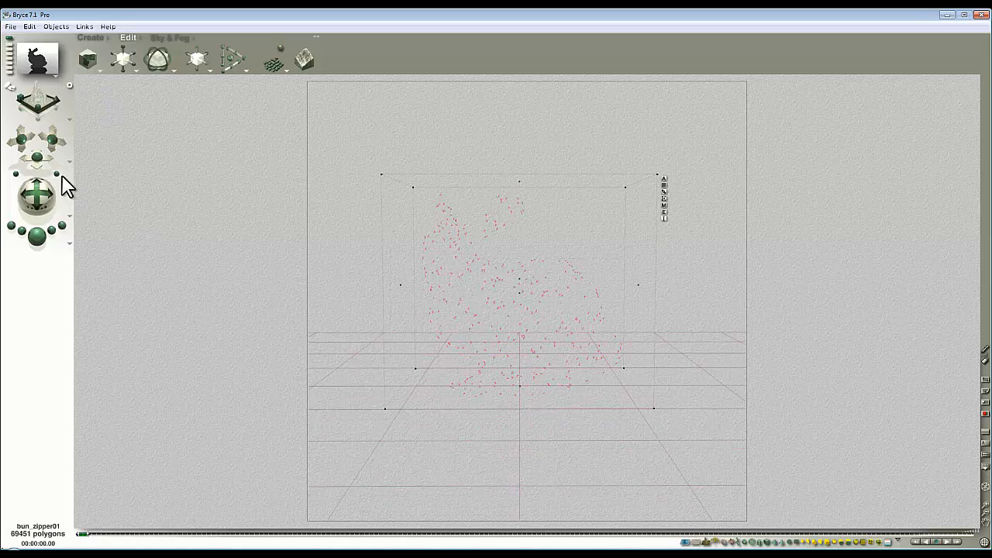
{"action": "left_click_drag", "start_coordinate": [57, 174], "coordinate": [60, 174]}
Lower the bunny slightly into the ground plane using the side view, and render the scene from the camera.
{"action": "key", "text": "3"}
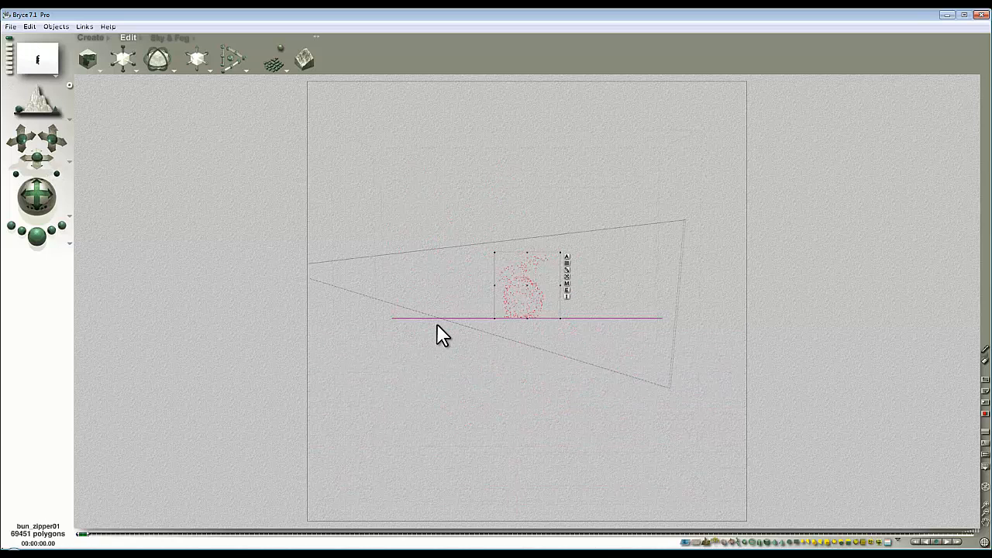
{"action": "left_click", "coordinate": [986, 506]}
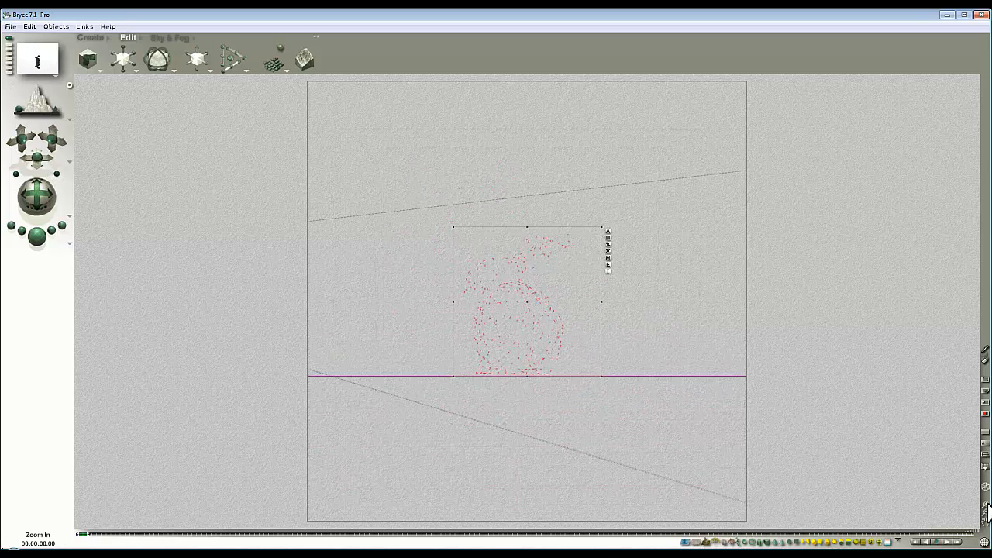
{"action": "left_click", "coordinate": [538, 343]}
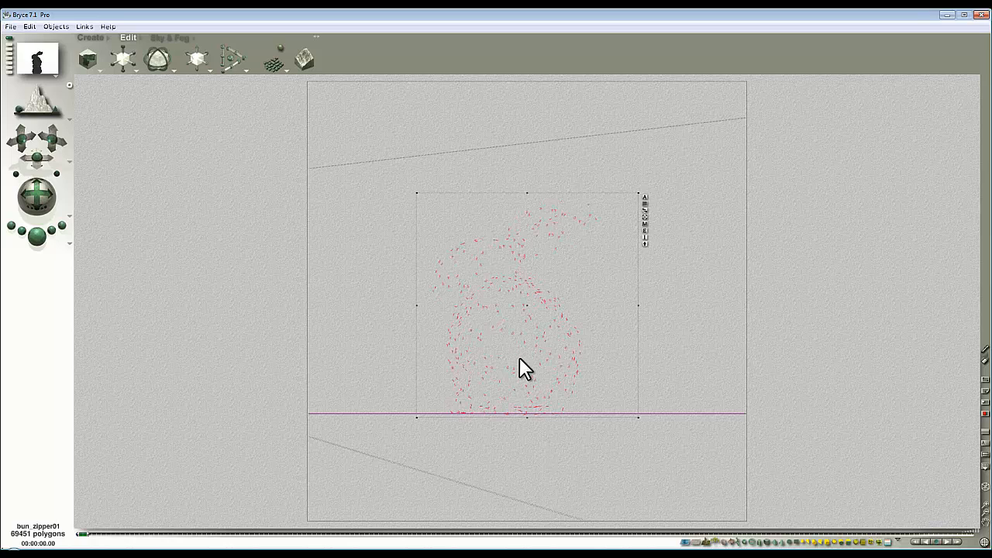
{"action": "left_click", "coordinate": [37, 235]}
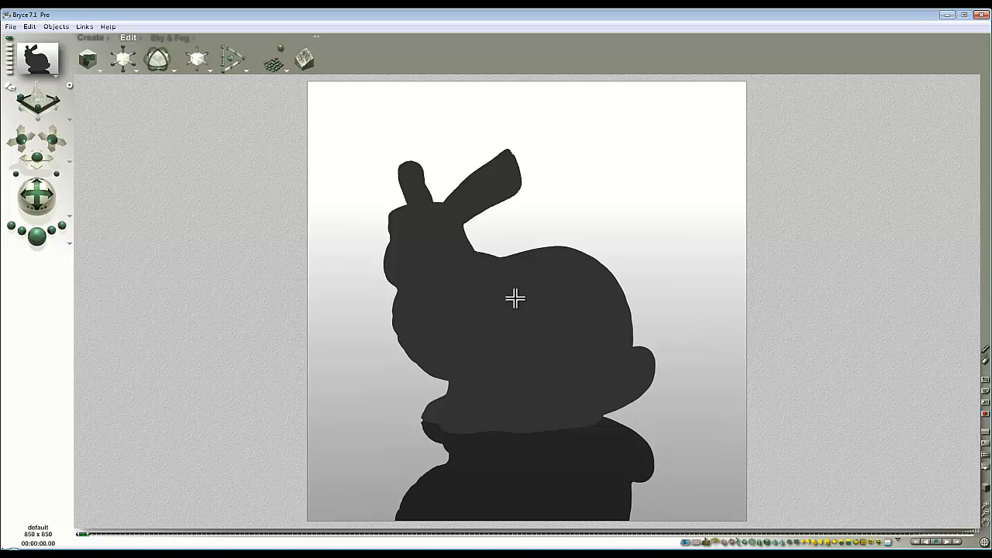
{"action": "left_click", "coordinate": [561, 307]}
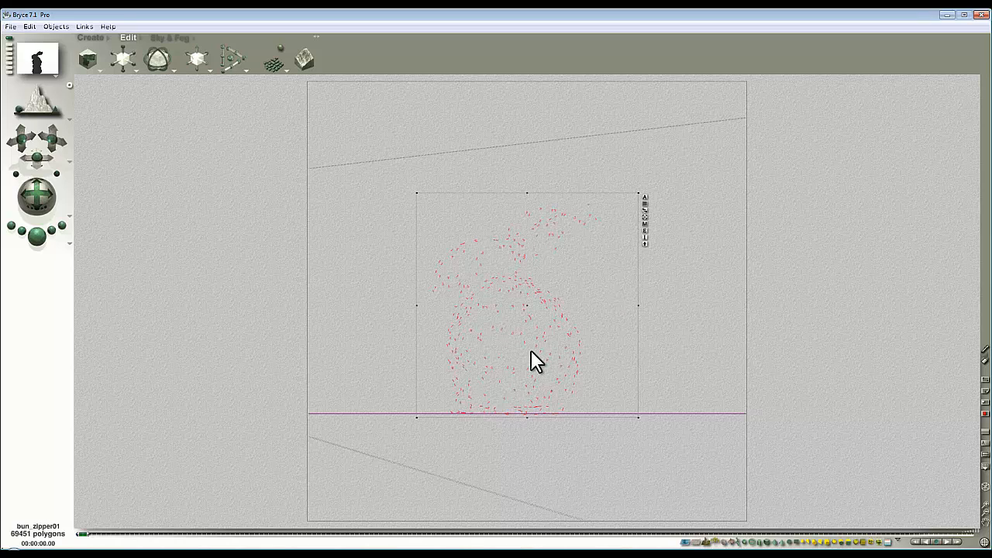
{"action": "key", "text": "1"}
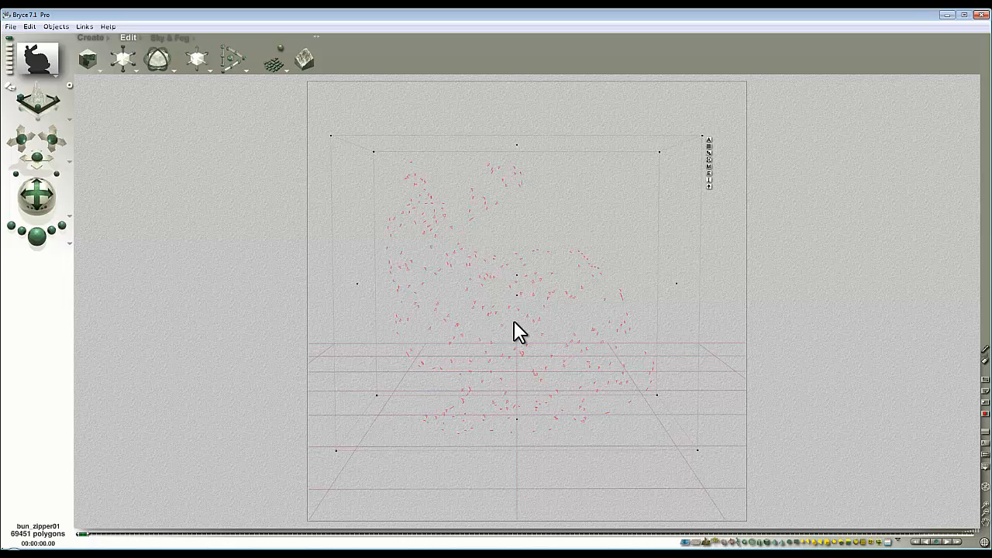
Open the bunny's material and assign textures A, B and C to the Ambience value and texture D to the Transparent colour.
{"action": "left_click", "coordinate": [709, 166]}
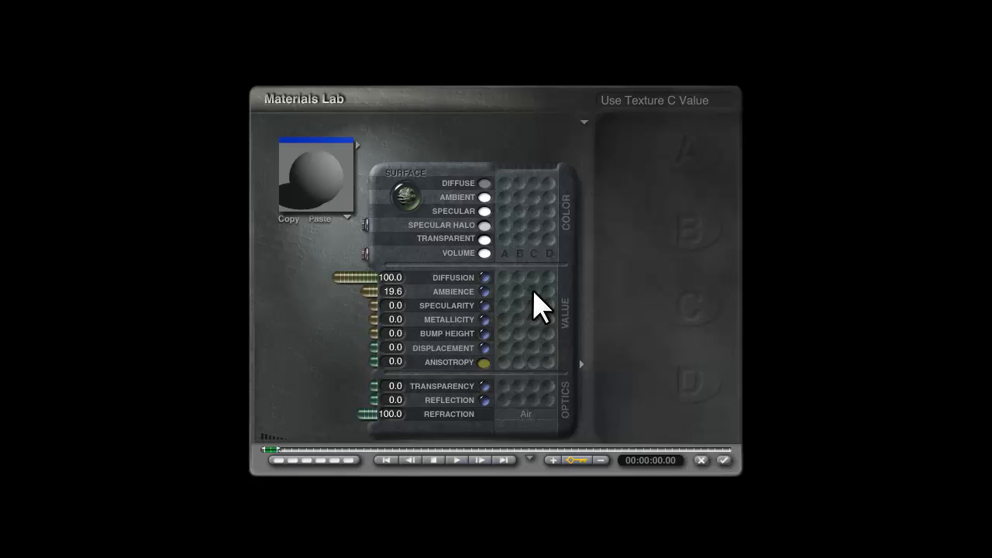
{"action": "left_click", "coordinate": [532, 293]}
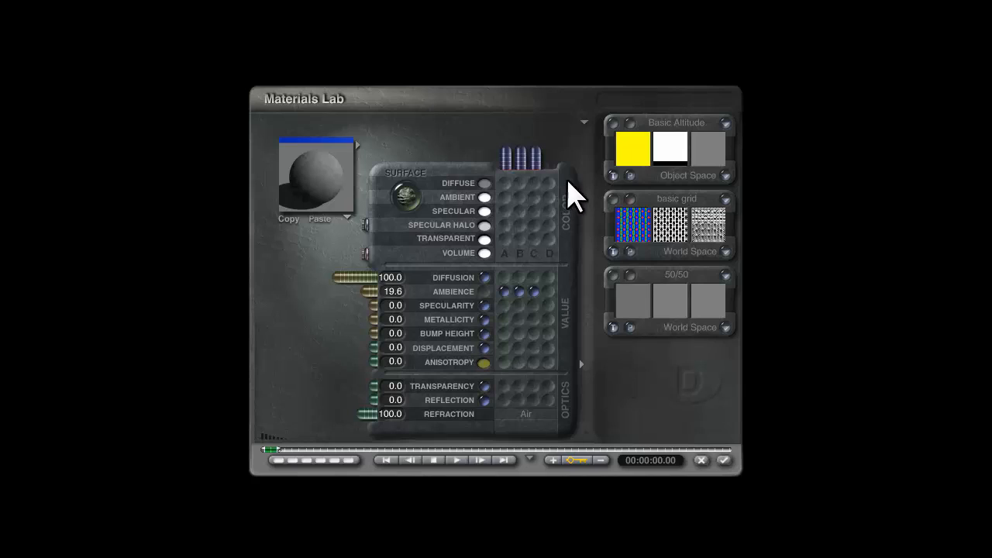
{"action": "left_click", "coordinate": [548, 238]}
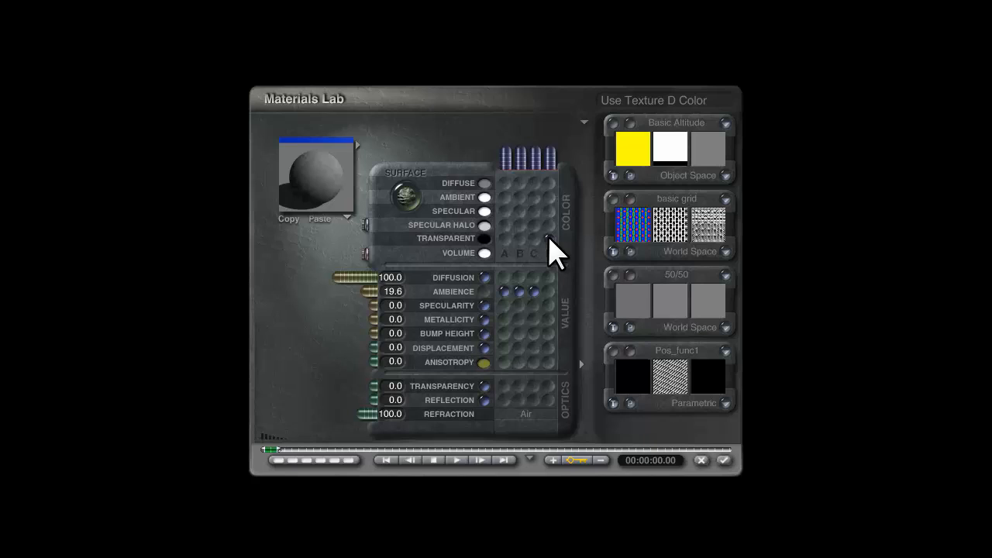
Set the bunny material's Diffusion to 35 and its Diffuse colour to white.
{"action": "left_click", "coordinate": [392, 277]}
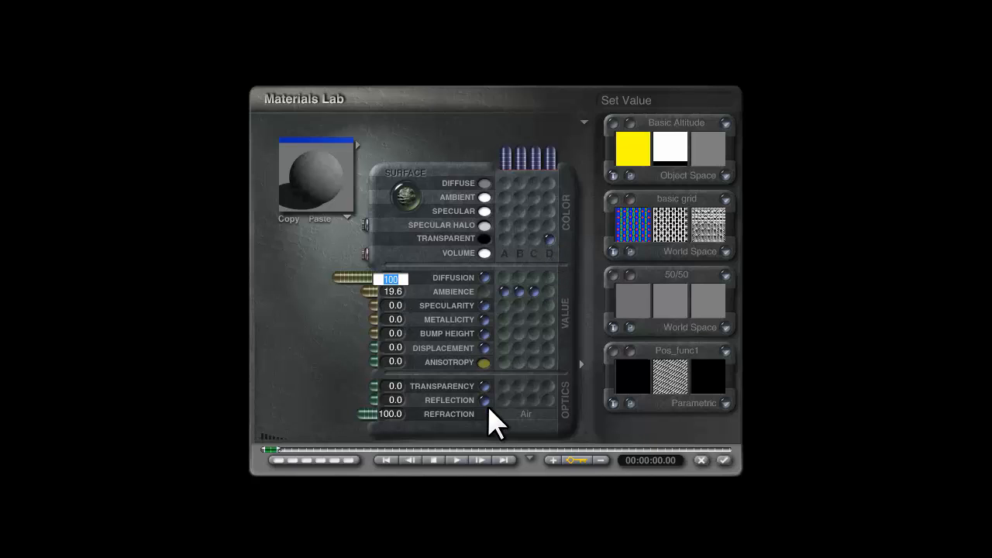
{"action": "type", "text": "35"}
{"action": "key", "text": "Return"}
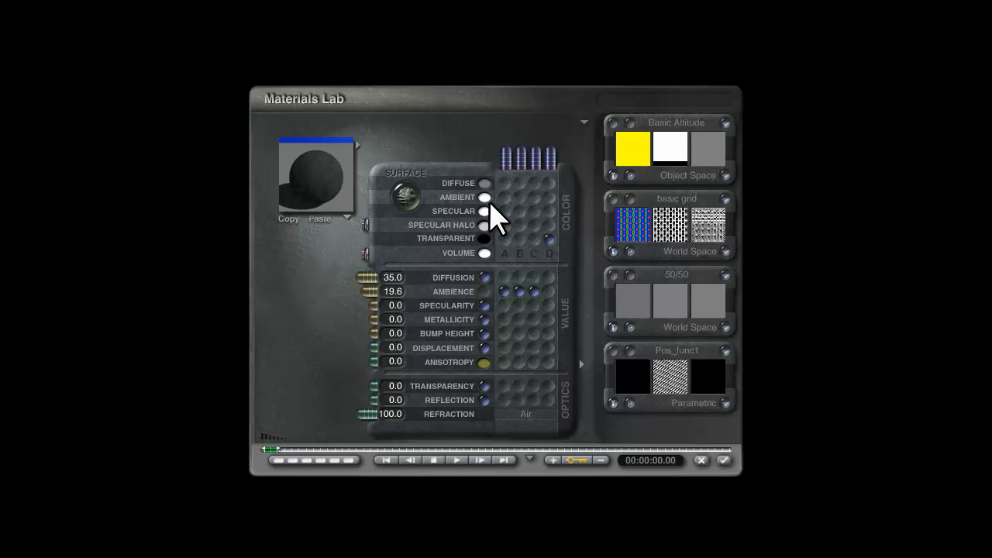
{"action": "left_click_drag", "start_coordinate": [485, 183], "coordinate": [667, 147]}
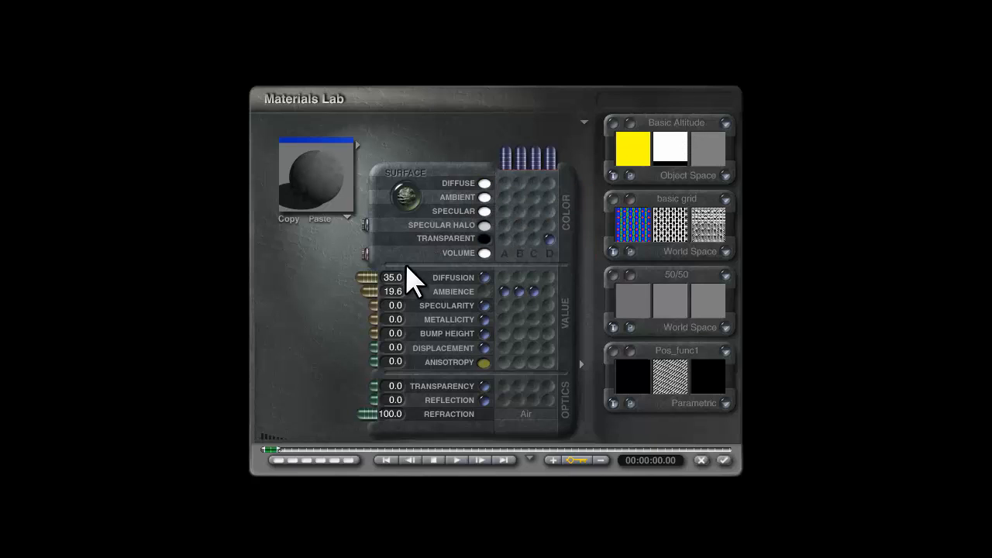
Drive the Ambient colour with textures A, B and C, keep only texture A on the Ambience value, and set Ambience to 4.
{"action": "left_click", "coordinate": [534, 196]}
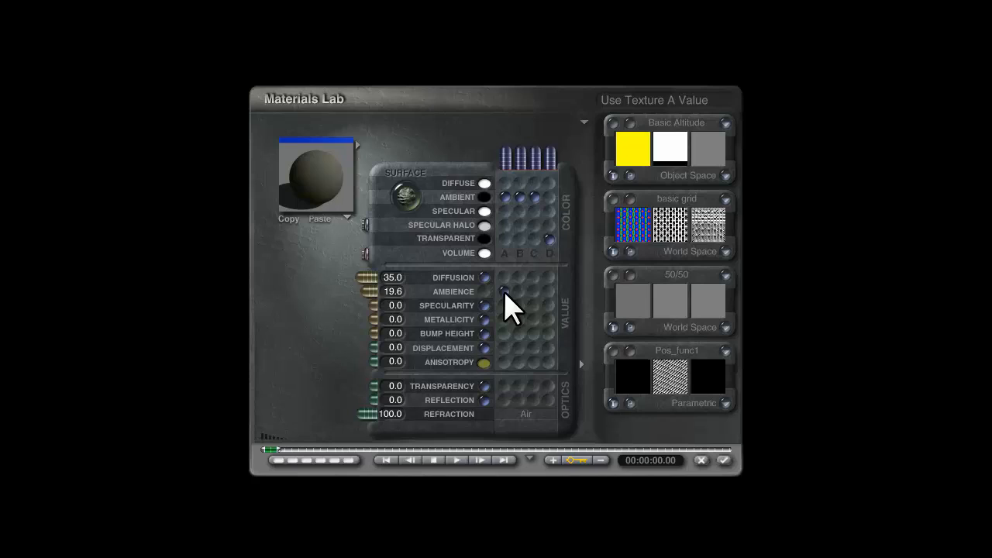
{"action": "left_click", "coordinate": [391, 291]}
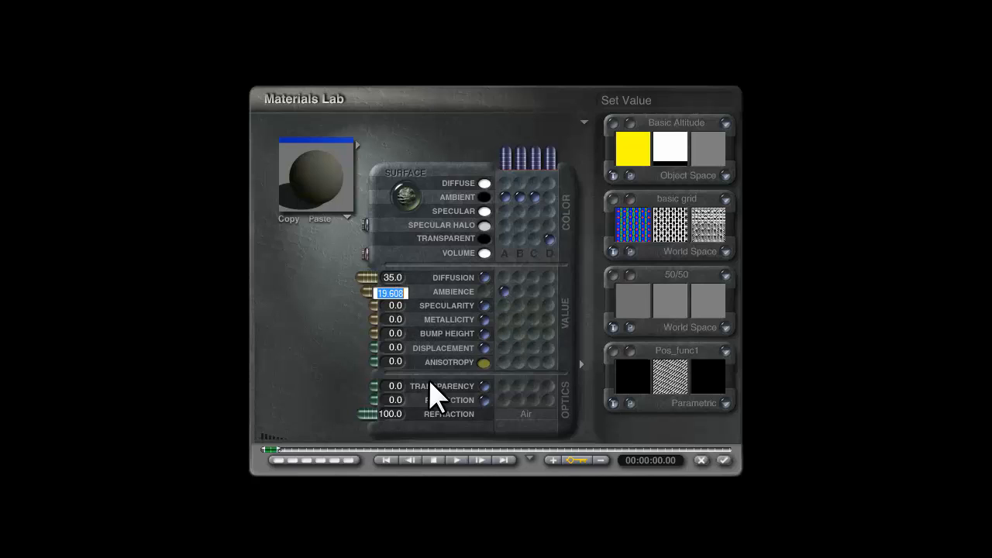
{"action": "type", "text": "4"}
{"action": "key", "text": "Return"}
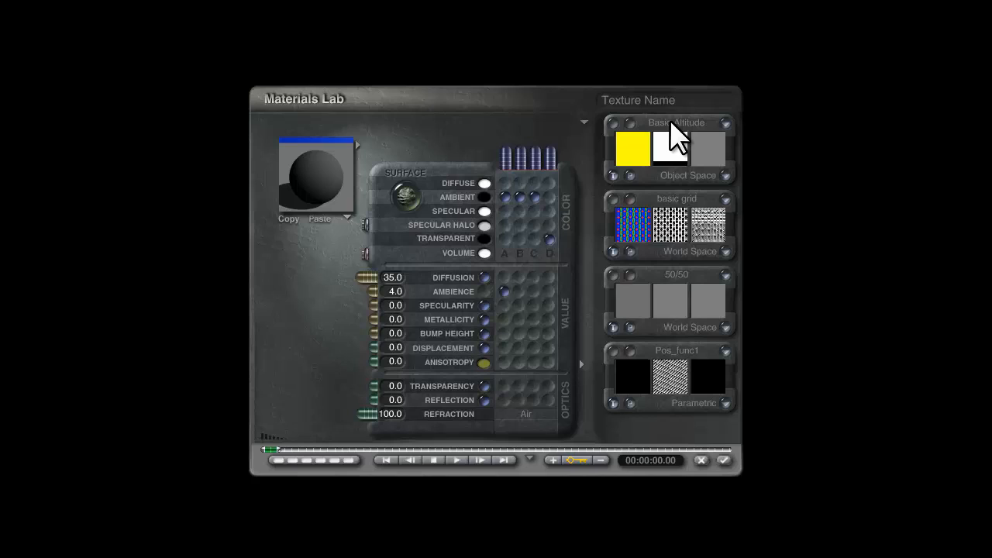
Make the bunny material's Specular Halo colour white by raising its HLS lightness to 255.
{"action": "left_click", "coordinate": [484, 227]}
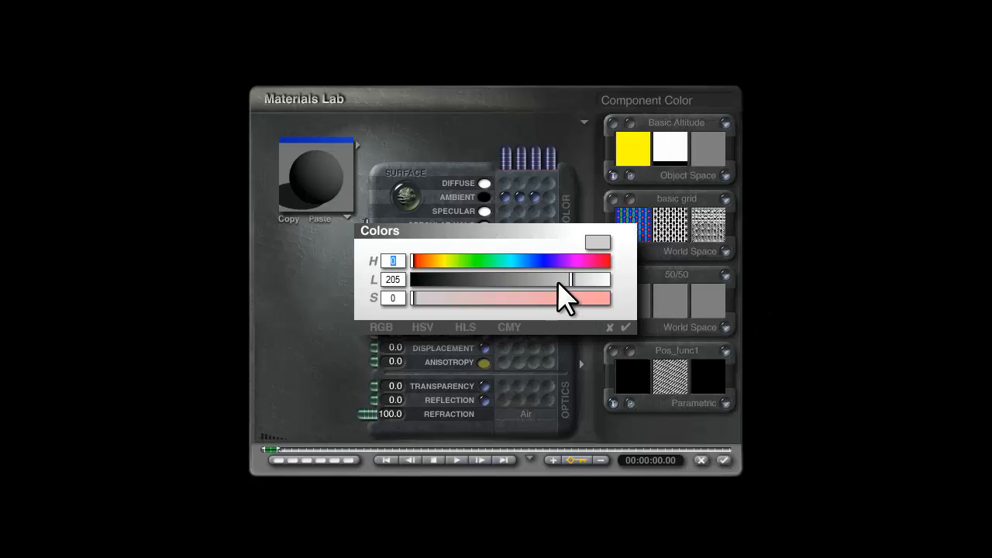
{"action": "left_click_drag", "start_coordinate": [555, 280], "coordinate": [691, 281]}
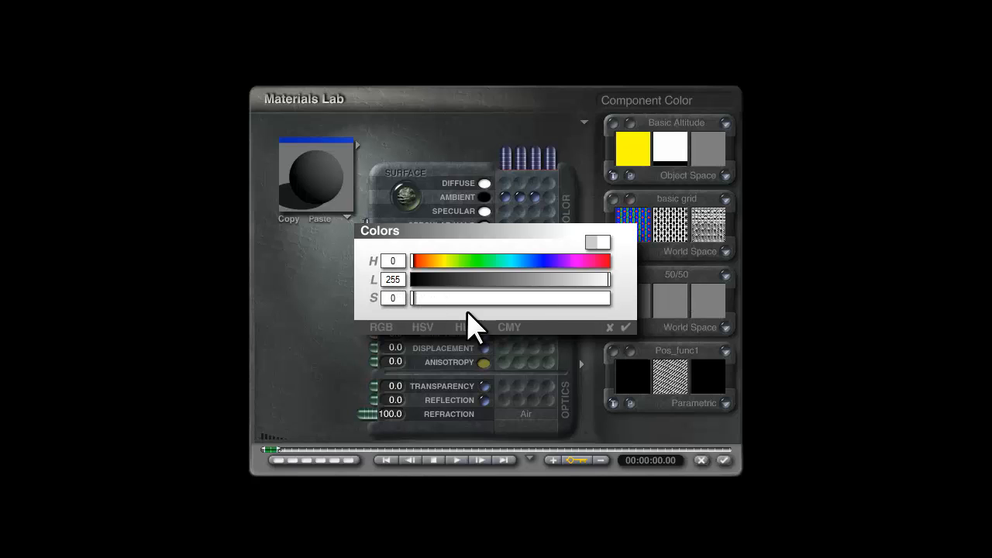
{"action": "left_click", "coordinate": [626, 327]}
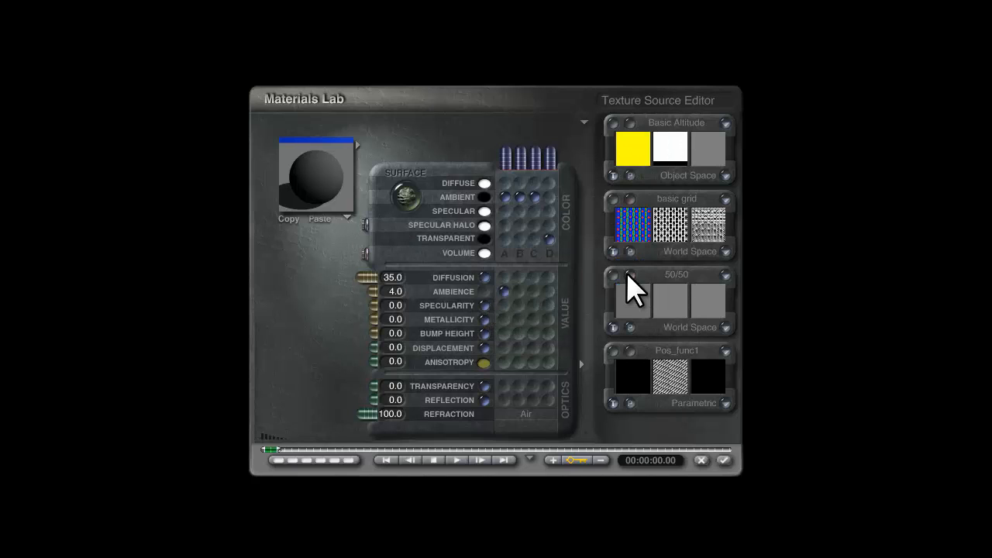
Load the exported spherical bitmap Sm1 as the picture for texture B and set its mapping mode to Reflection Map.
{"action": "left_click", "coordinate": [630, 252]}
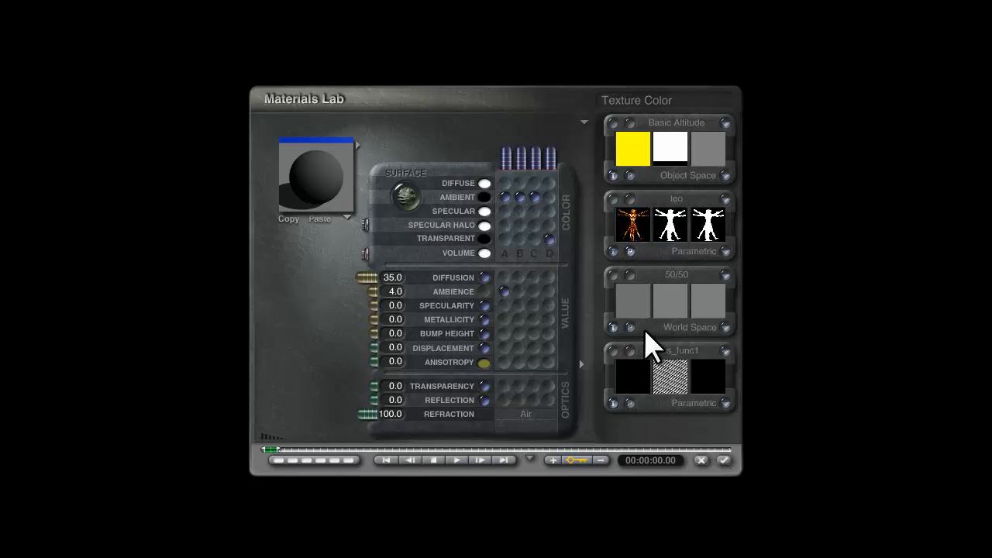
{"action": "left_click", "coordinate": [629, 199]}
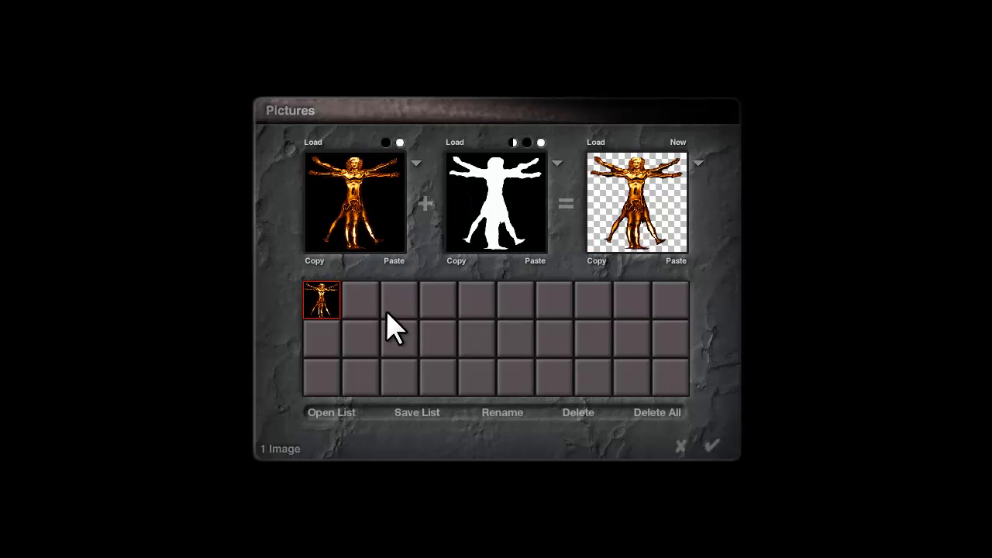
{"action": "left_click", "coordinate": [356, 298]}
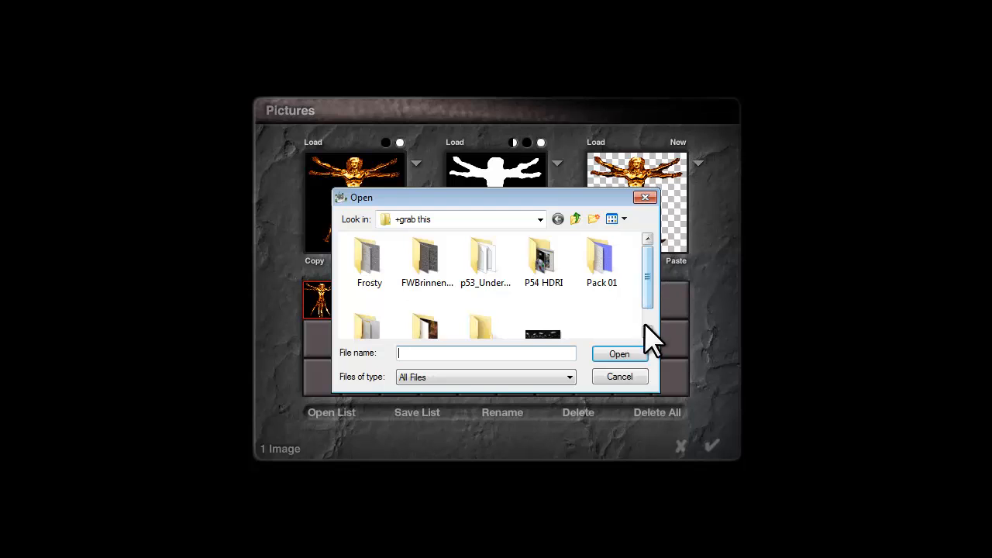
{"action": "left_click", "coordinate": [543, 332]}
{"action": "left_click", "coordinate": [598, 354]}
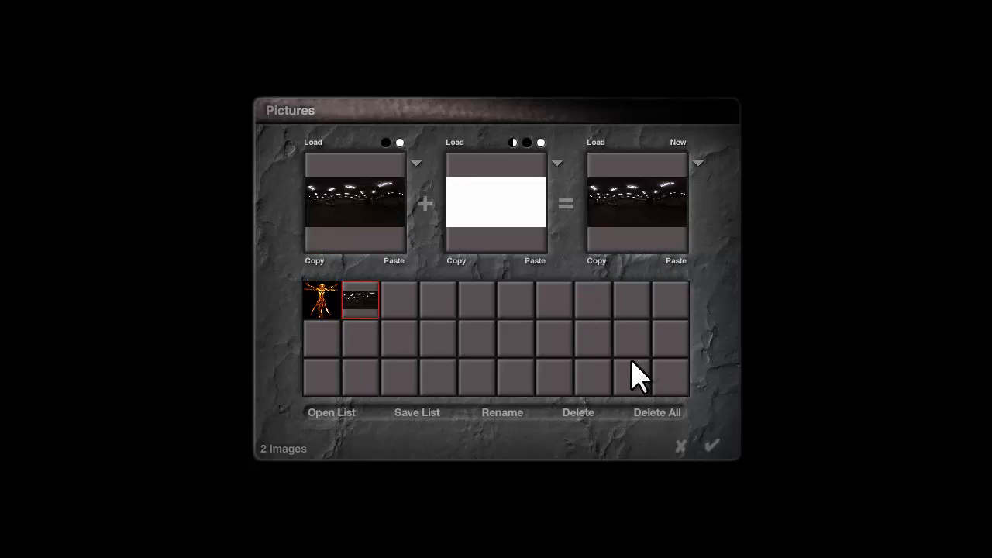
{"action": "left_click", "coordinate": [711, 445]}
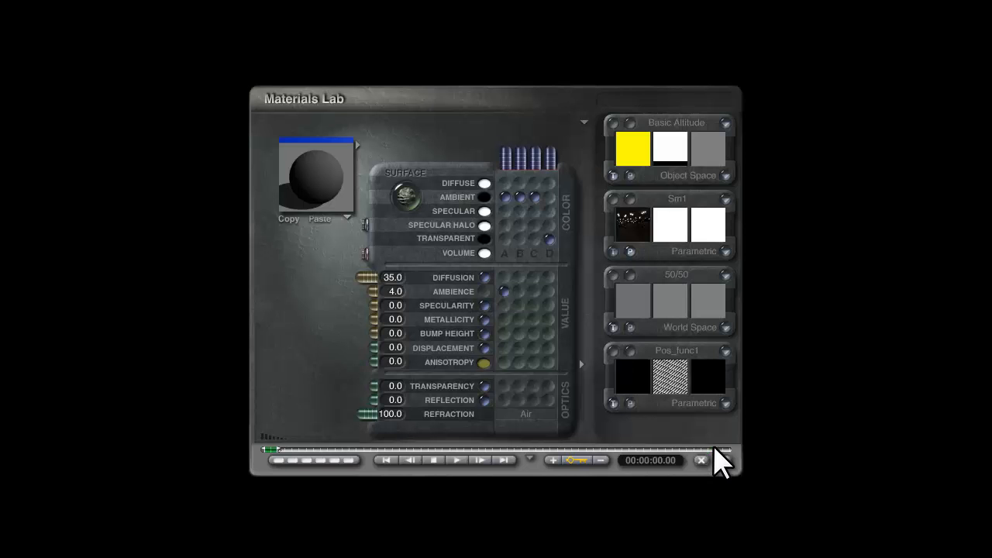
{"action": "left_click", "coordinate": [727, 250]}
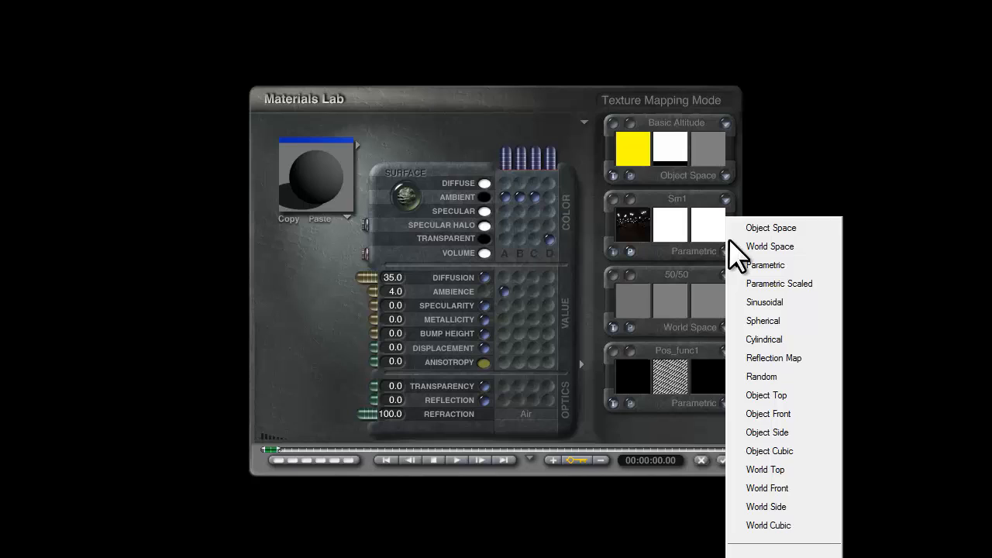
{"action": "left_click", "coordinate": [769, 358]}
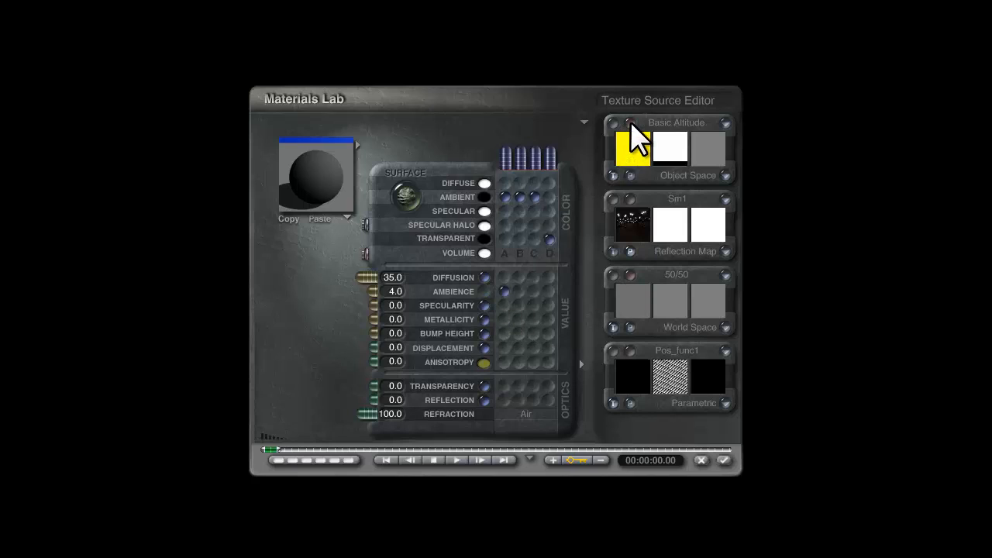
Replace texture A with CheckBlue from the Basic category of the texture library.
{"action": "left_click", "coordinate": [674, 121]}
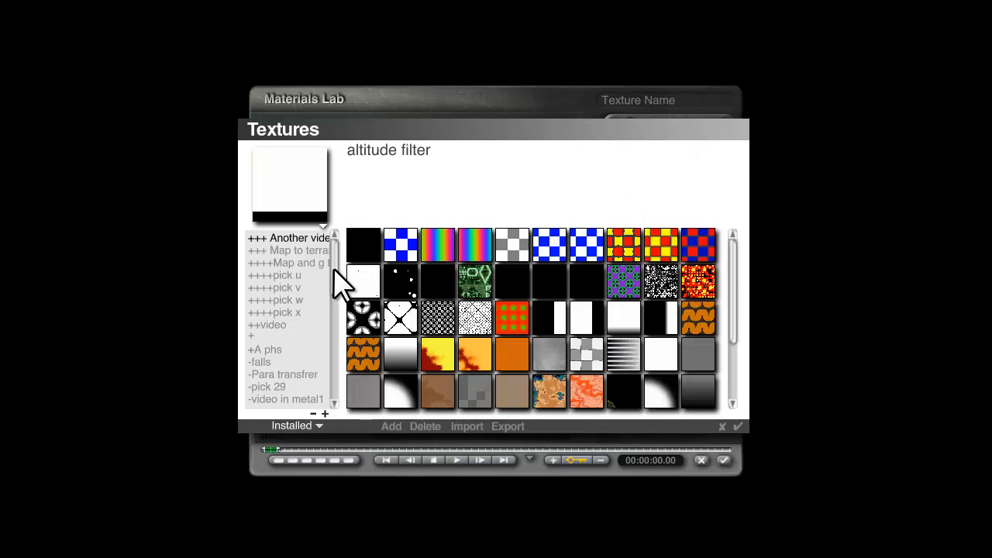
{"action": "scroll", "coordinate": [310, 337], "scroll_direction": "down", "scroll_amount": 1}
{"action": "left_click", "coordinate": [263, 337]}
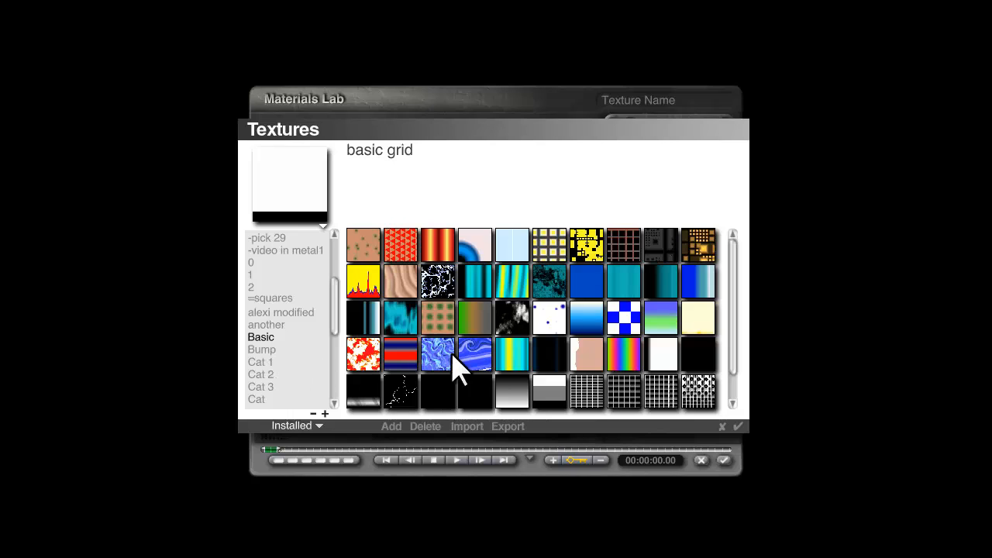
{"action": "left_click", "coordinate": [621, 318]}
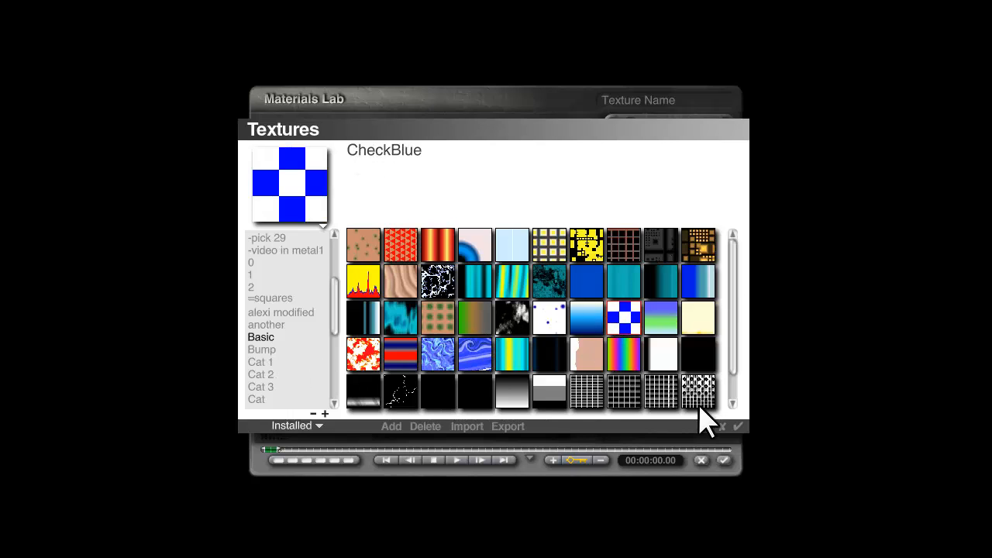
{"action": "left_click", "coordinate": [738, 427]}
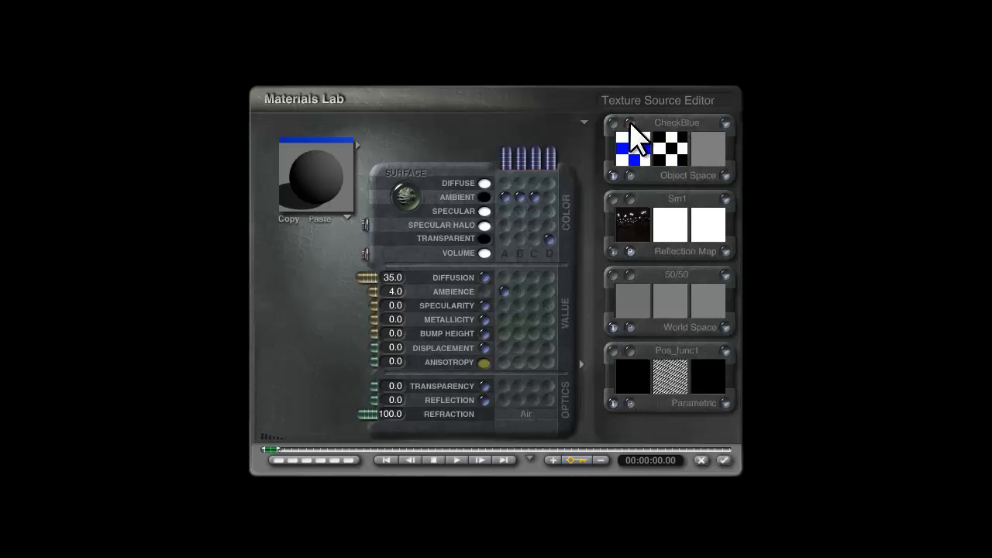
Open texture A in the Deep Texture Editor, make component 1 output only its alpha, and show its filter, noise and phase settings.
{"action": "left_click", "coordinate": [630, 124]}
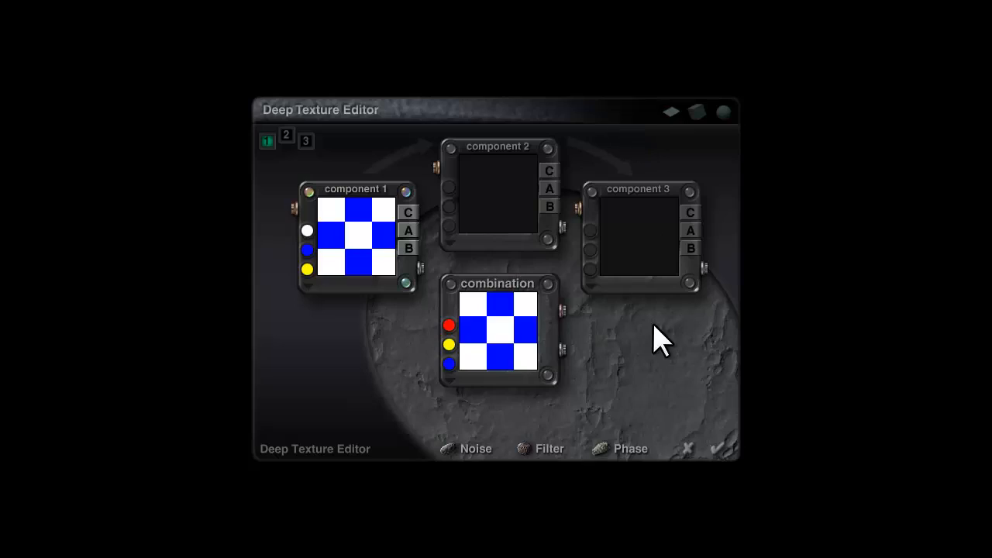
{"action": "left_click", "coordinate": [408, 230]}
{"action": "left_click", "coordinate": [406, 192]}
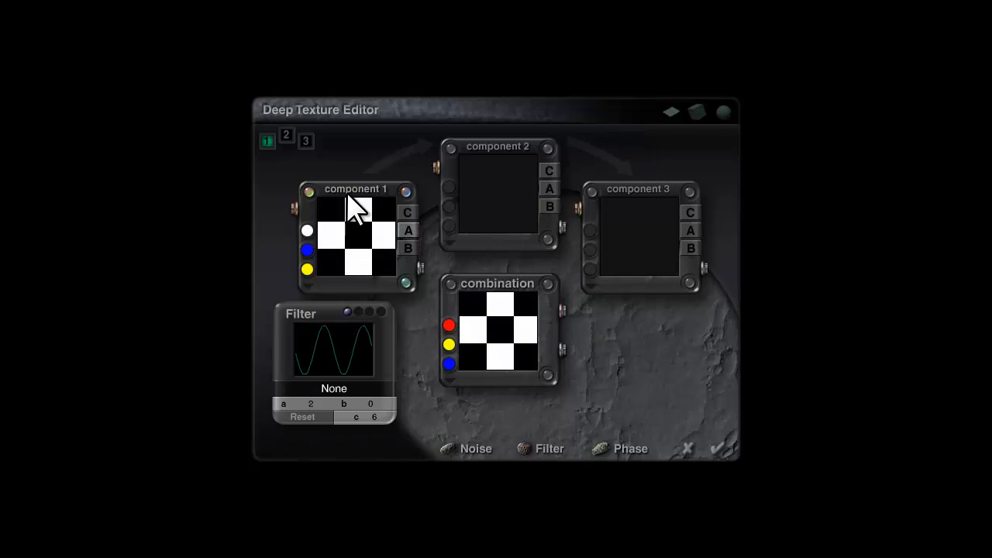
{"action": "left_click", "coordinate": [309, 193]}
{"action": "left_click", "coordinate": [406, 283]}
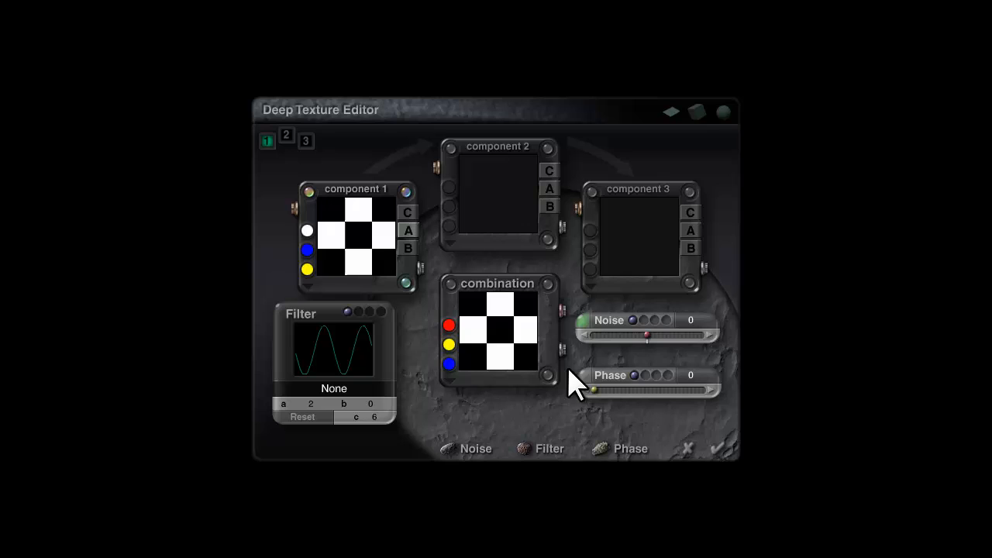
Set component 1's noise to Distance Squared in Minimum mode with 1 octave and a frequency of -1 on X, Y and Z.
{"action": "left_click", "coordinate": [582, 321]}
{"action": "left_click", "coordinate": [453, 208]}
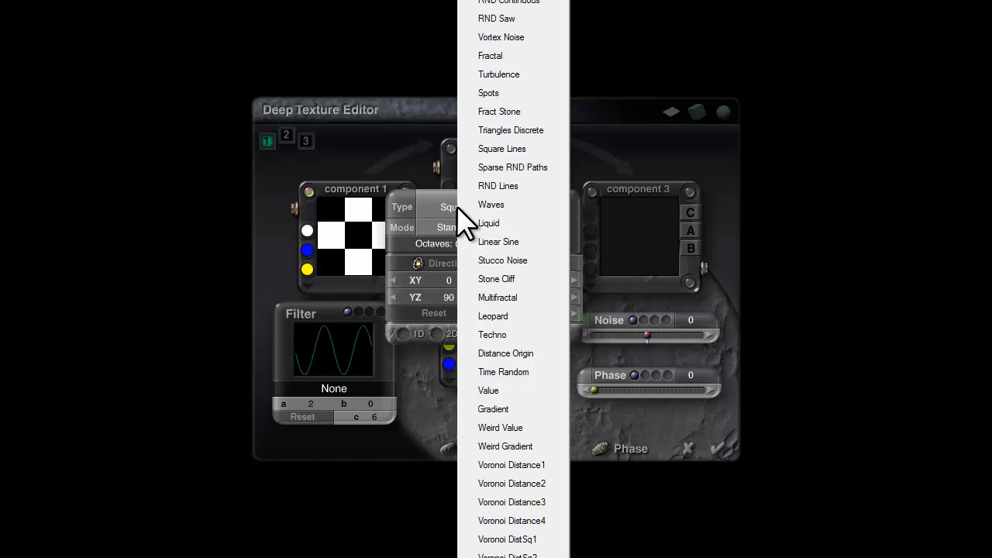
{"action": "left_click", "coordinate": [503, 552]}
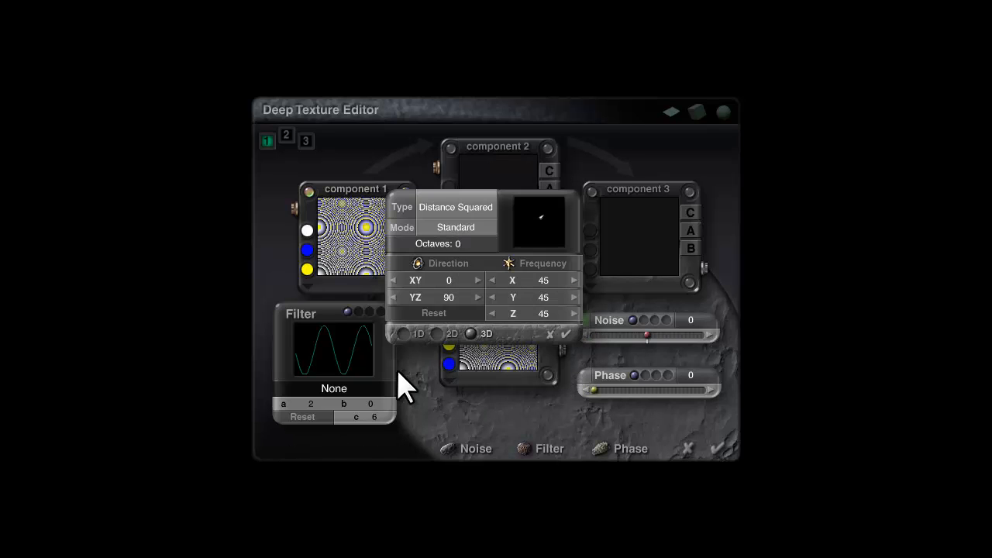
{"action": "left_click", "coordinate": [443, 227]}
{"action": "left_click", "coordinate": [482, 349]}
{"action": "left_click_drag", "start_coordinate": [457, 244], "coordinate": [499, 260]}
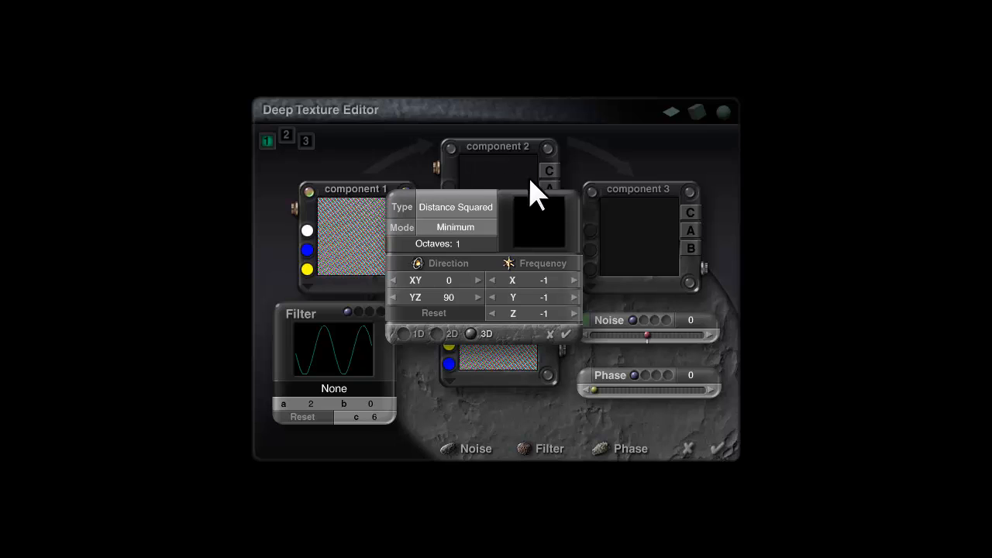
{"action": "left_click", "coordinate": [566, 334]}
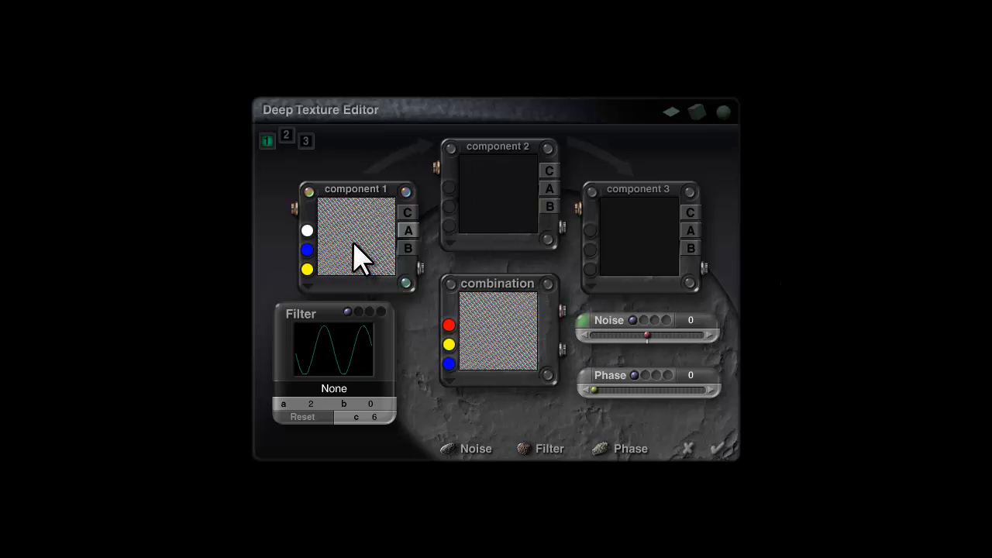
Copy component 1 into component 2 and blend the two components with Difference.
{"action": "left_click_drag", "start_coordinate": [354, 254], "coordinate": [504, 174]}
{"action": "left_click", "coordinate": [391, 161]}
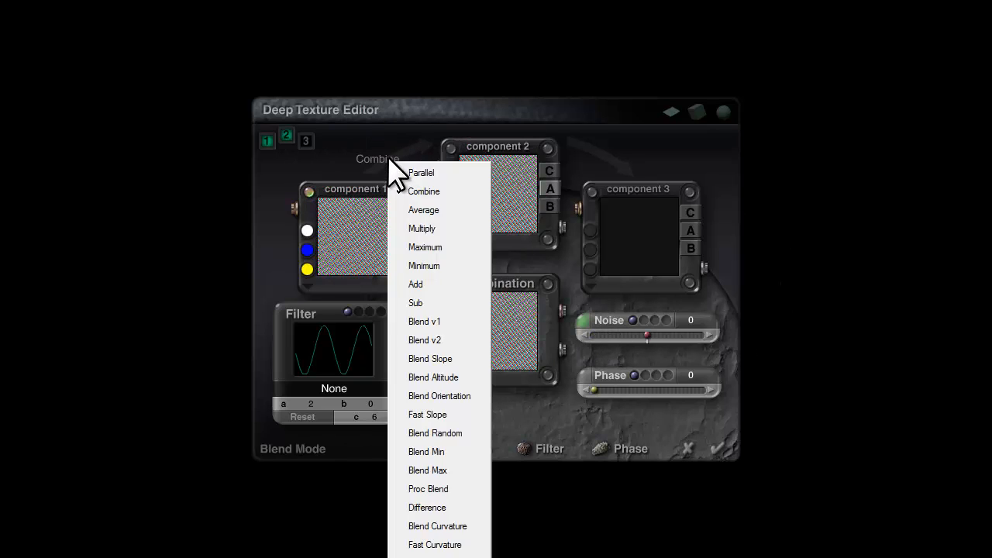
{"action": "left_click", "coordinate": [434, 508]}
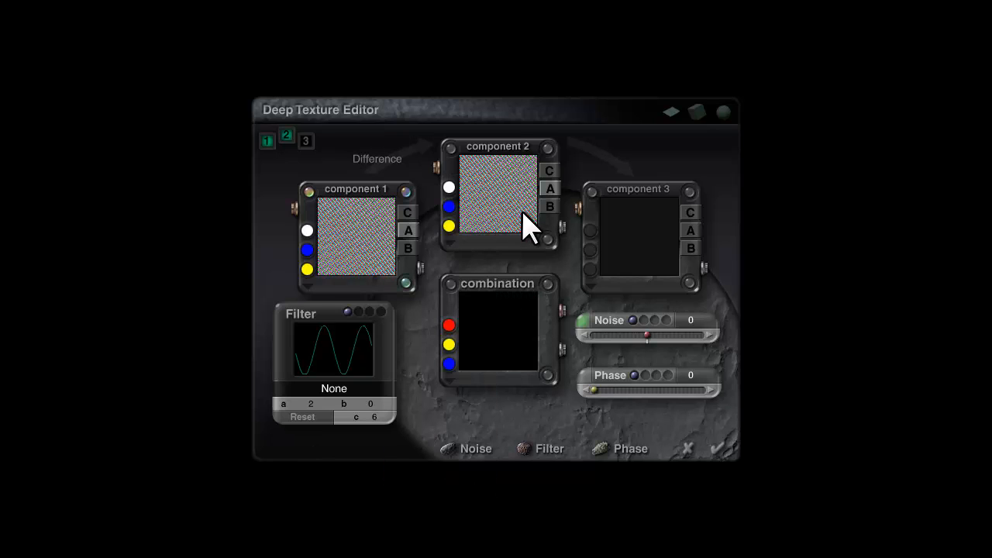
Change component 2's noise type to Nothing with 0 octaves.
{"action": "left_click", "coordinate": [584, 321]}
{"action": "left_click", "coordinate": [460, 211]}
{"action": "scroll", "coordinate": [471, 215], "scroll_direction": "up", "scroll_amount": 5}
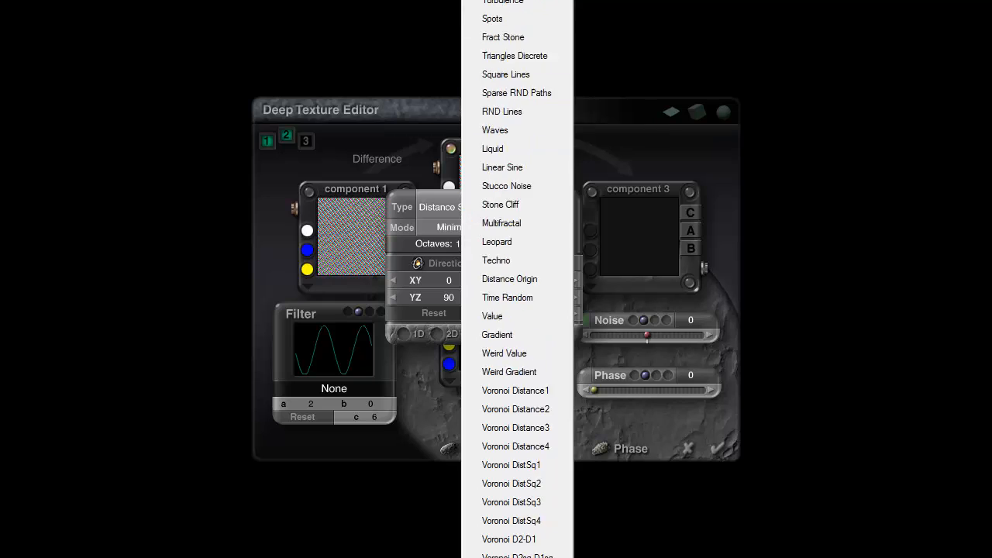
{"action": "left_click", "coordinate": [491, 218]}
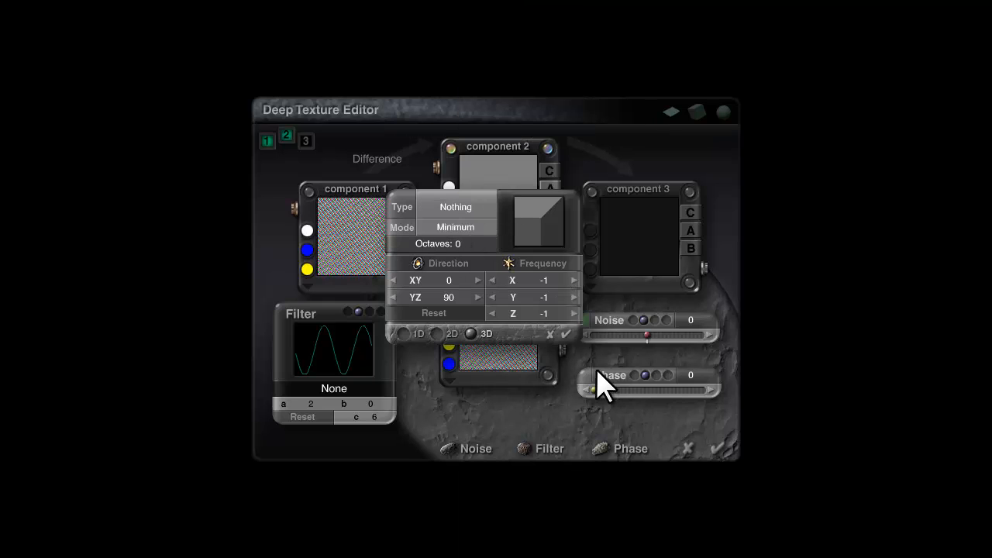
{"action": "left_click", "coordinate": [566, 334]}
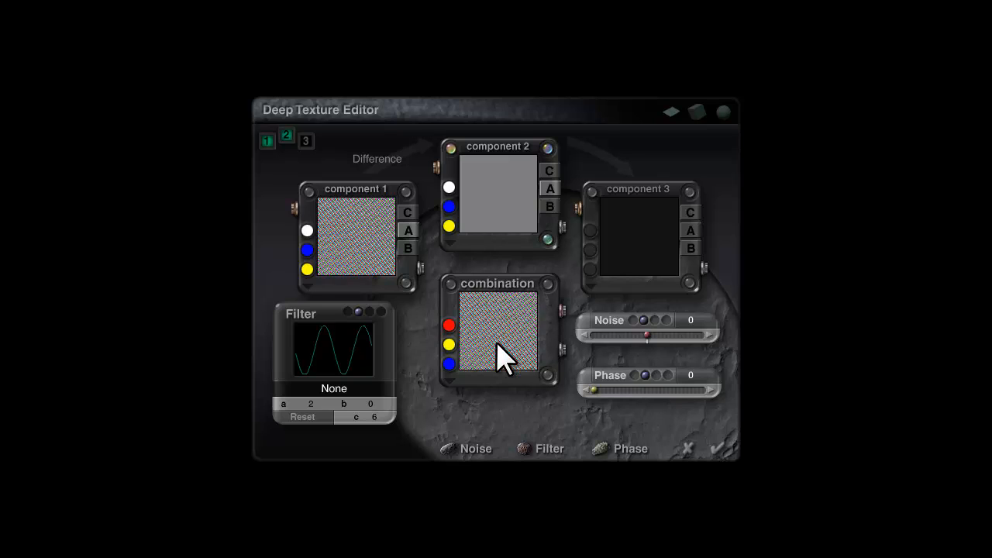
Copy component 2 into component 3 and give component 3 a Sin(aX)+b filter with a at -0.0093424 and c at 2.
{"action": "left_click_drag", "start_coordinate": [505, 217], "coordinate": [643, 232]}
{"action": "left_click", "coordinate": [588, 194]}
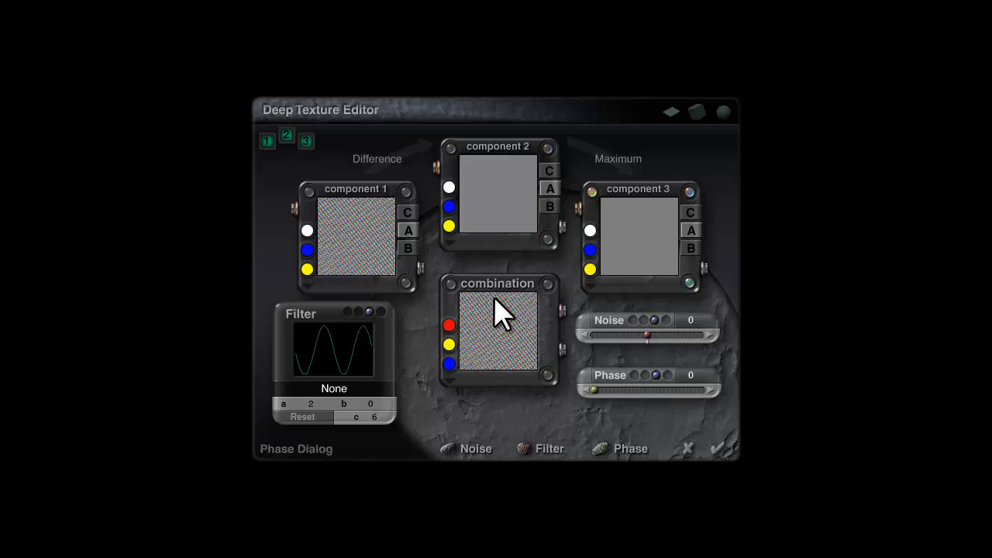
{"action": "left_click", "coordinate": [332, 388]}
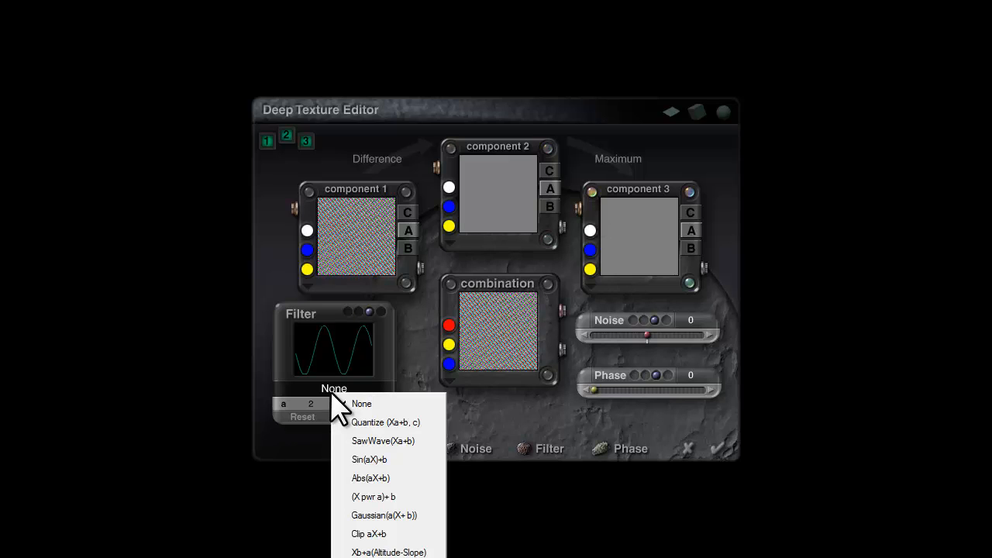
{"action": "left_click", "coordinate": [375, 460]}
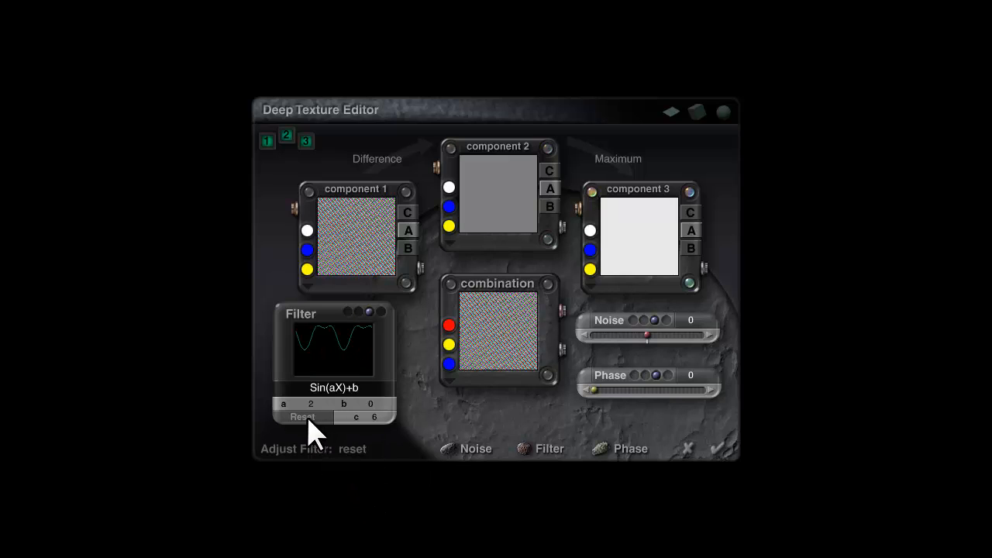
{"action": "mouse_move", "coordinate": [360, 406]}
{"action": "left_mouse_down"}
{"action": "mouse_move", "coordinate": [307, 406]}
{"action": "mouse_move", "coordinate": [375, 403]}
{"action": "left_mouse_up"}
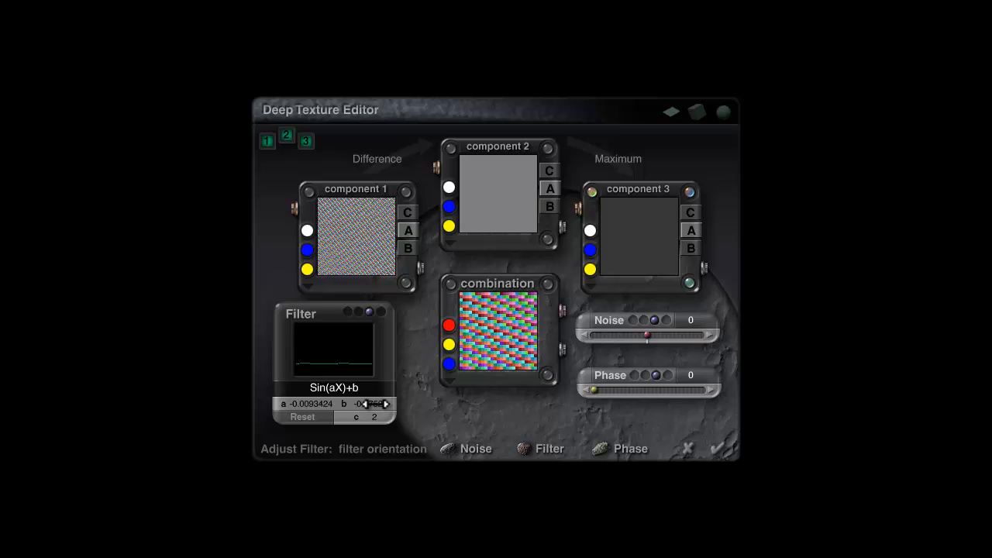
Blend component 3 with Multiply, set its filter's b value to -0.49668, and accept the texture.
{"action": "left_click", "coordinate": [612, 160]}
{"action": "left_click", "coordinate": [642, 227]}
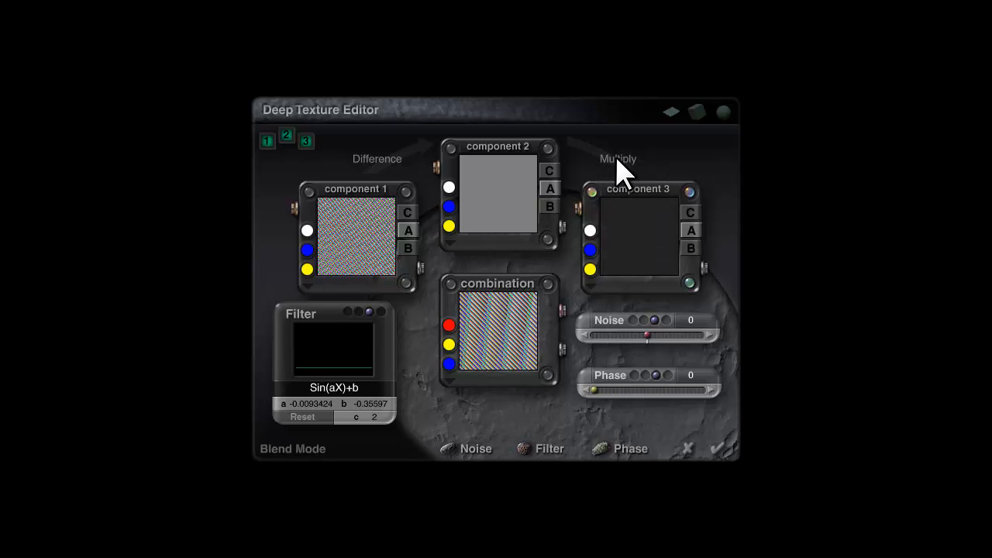
{"action": "mouse_move", "coordinate": [370, 404]}
{"action": "left_mouse_down"}
{"action": "mouse_move", "coordinate": [379, 404]}
{"action": "mouse_move", "coordinate": [366, 406]}
{"action": "left_mouse_up"}
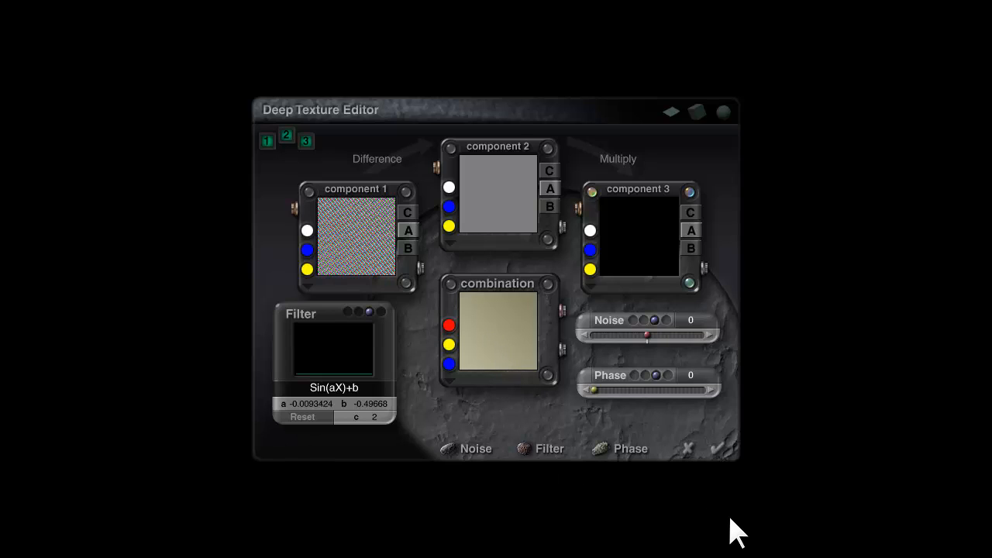
{"action": "left_click", "coordinate": [717, 450]}
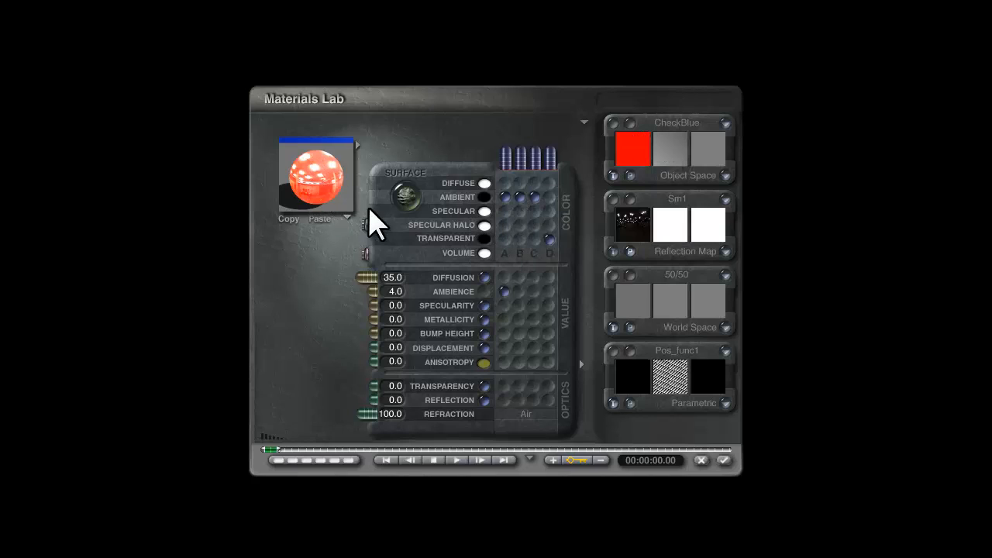
Reopen texture A in the Deep Texture Editor and change the combination's first colour to a bright blue.
{"action": "left_click", "coordinate": [631, 141]}
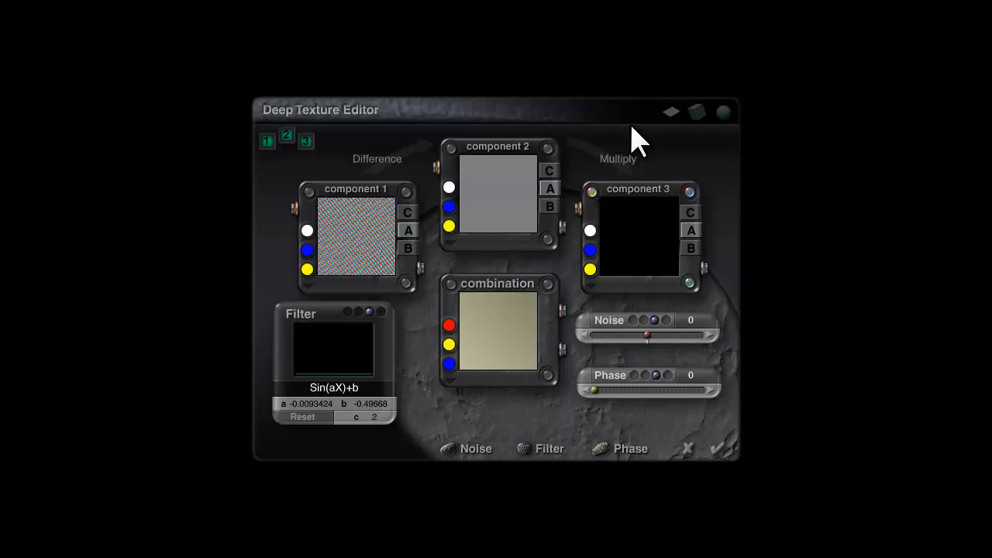
{"action": "left_click", "coordinate": [450, 324]}
{"action": "left_click", "coordinate": [543, 336]}
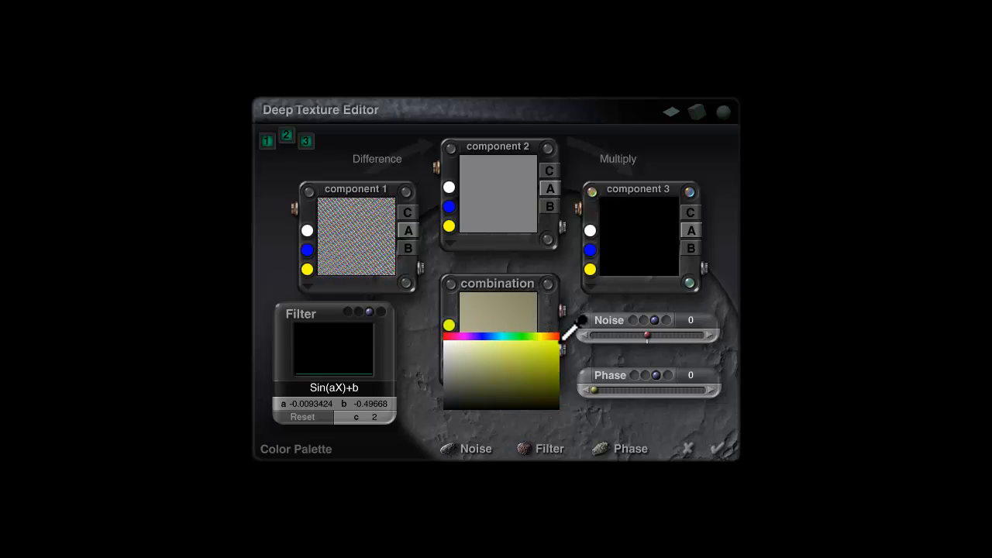
{"action": "left_click", "coordinate": [491, 338]}
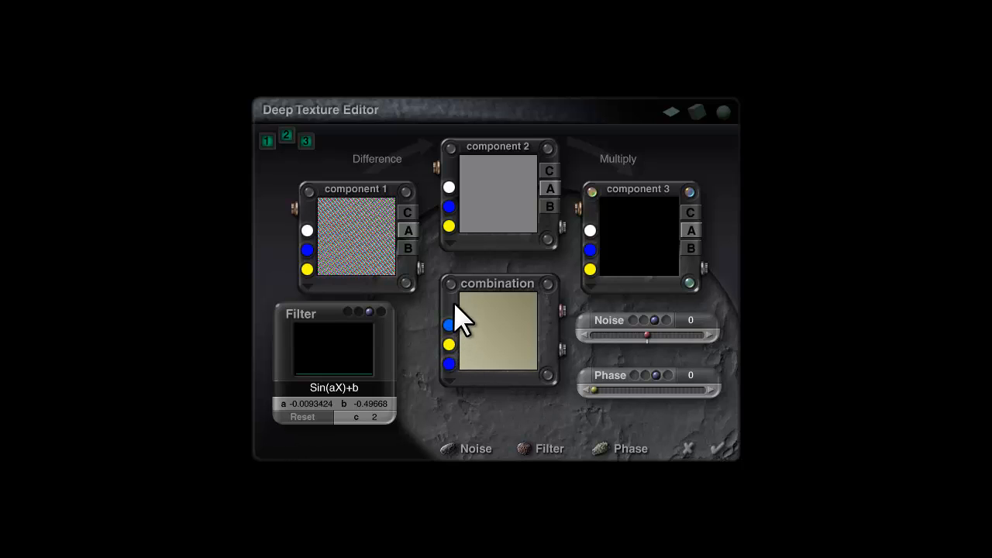
Set the combination's colour mode to Linear Interpol3, match its third colour to the bright blue first colour, and accept the texture.
{"action": "left_click", "coordinate": [449, 380]}
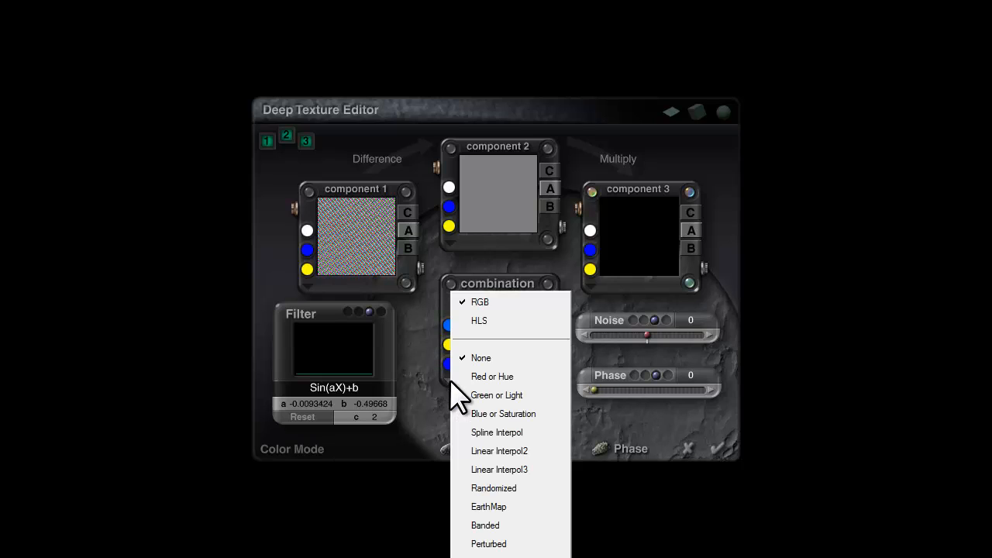
{"action": "left_click", "coordinate": [509, 469]}
{"action": "left_click_drag", "start_coordinate": [450, 363], "coordinate": [449, 326]}
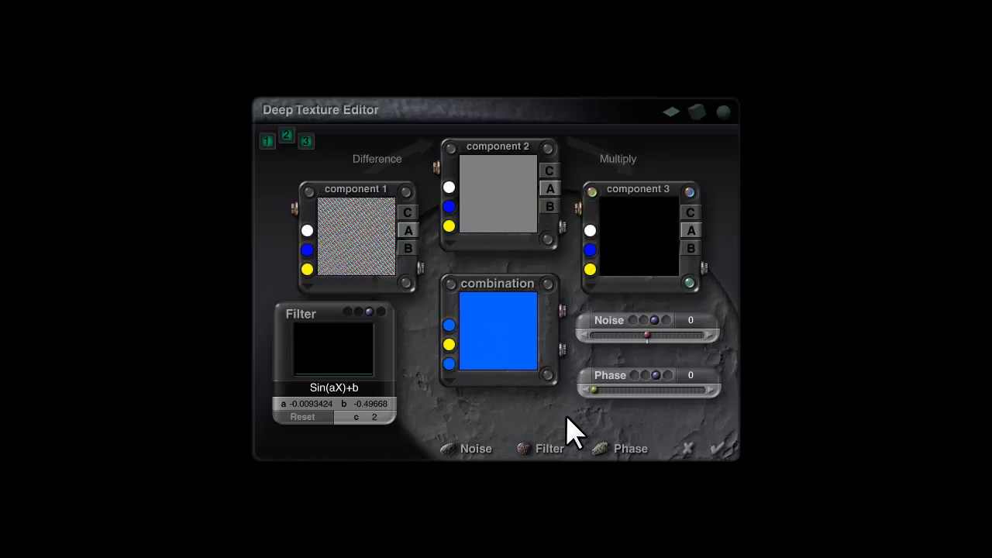
{"action": "left_click", "coordinate": [716, 450]}
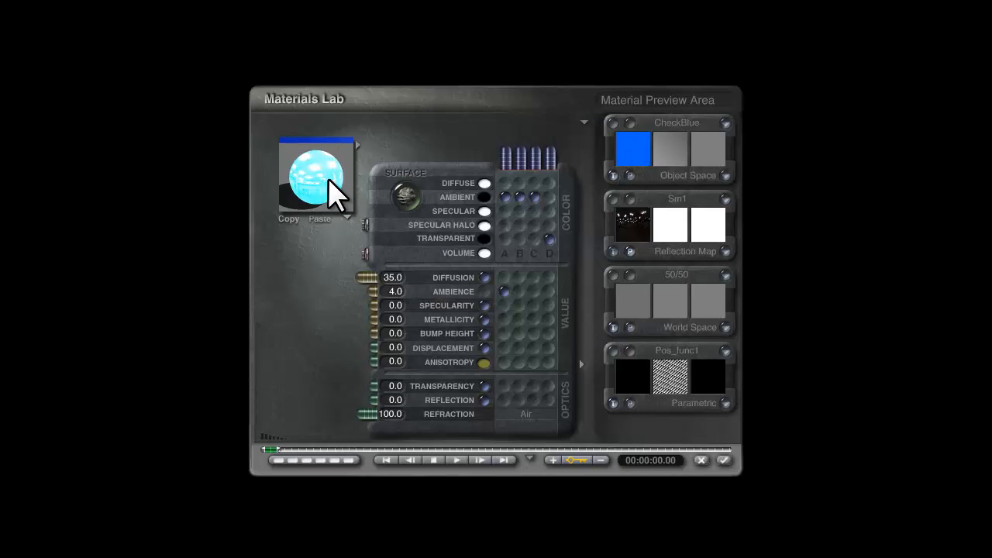
Rotate the material preview and set the material's Ambience to 2.
{"action": "left_click_drag", "start_coordinate": [326, 186], "coordinate": [345, 222]}
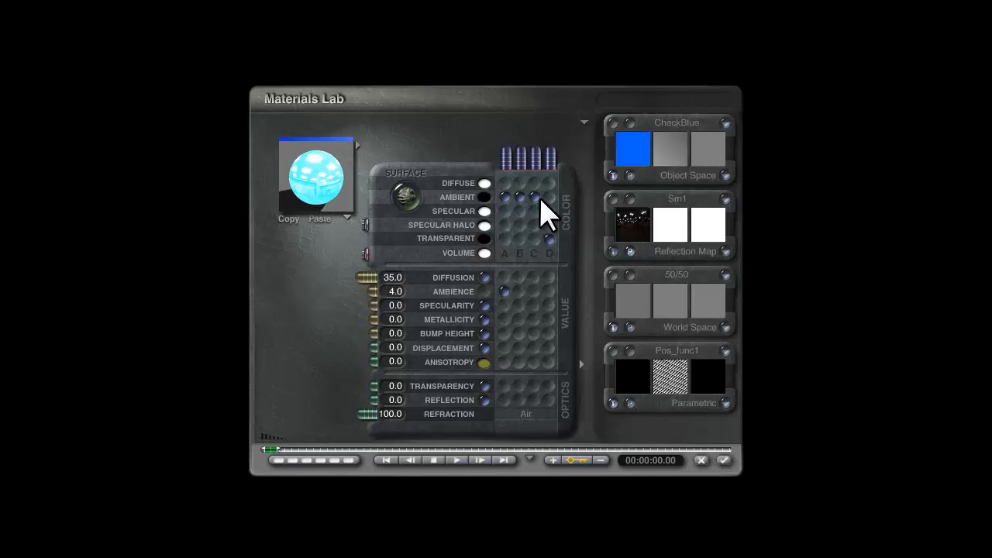
{"action": "left_click", "coordinate": [401, 294]}
{"action": "type", "text": "2"}
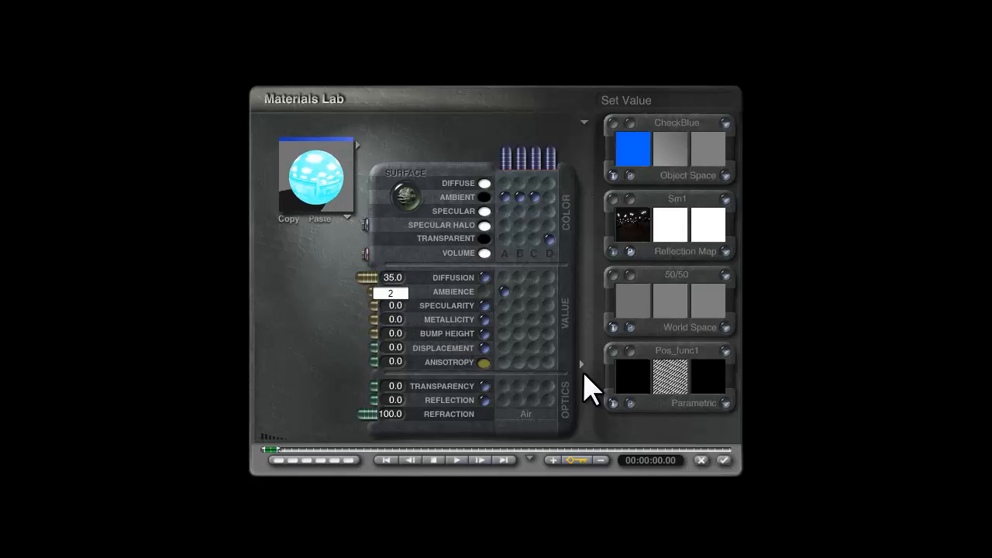
{"action": "key", "text": "Return"}
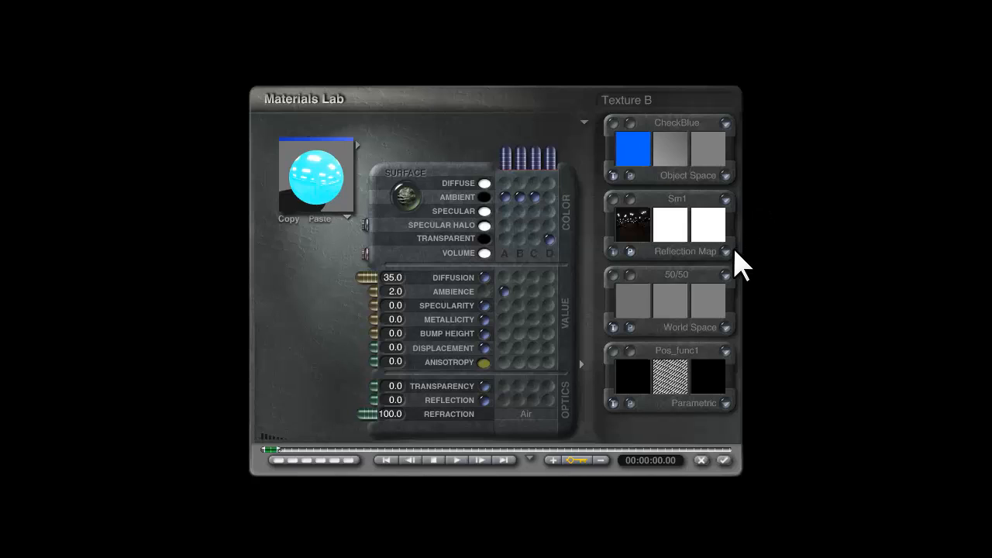
Lower the material's Ambience to 0 and set its Diffusion to 35.
{"action": "left_click_drag", "start_coordinate": [373, 291], "coordinate": [397, 302]}
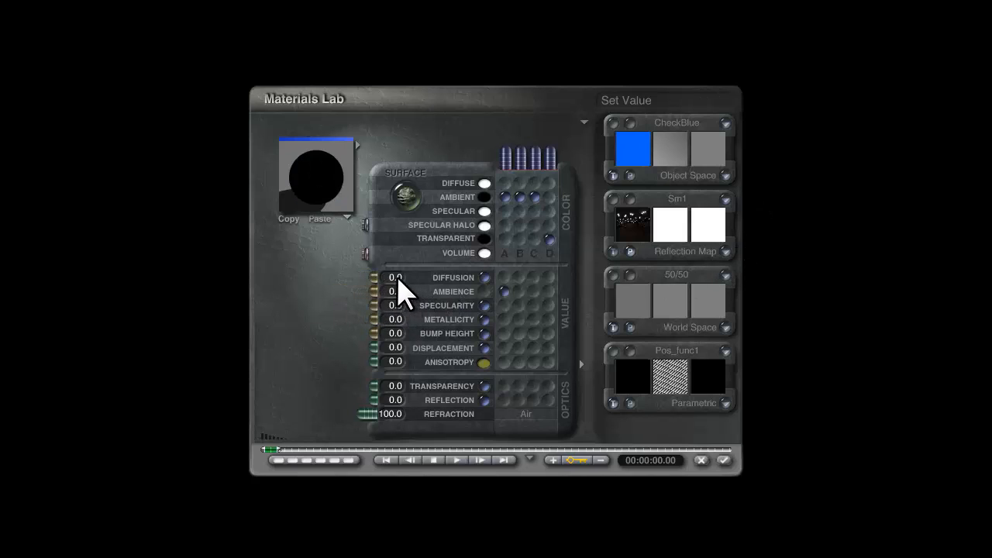
{"action": "type", "text": "35"}
{"action": "key", "text": "Return"}
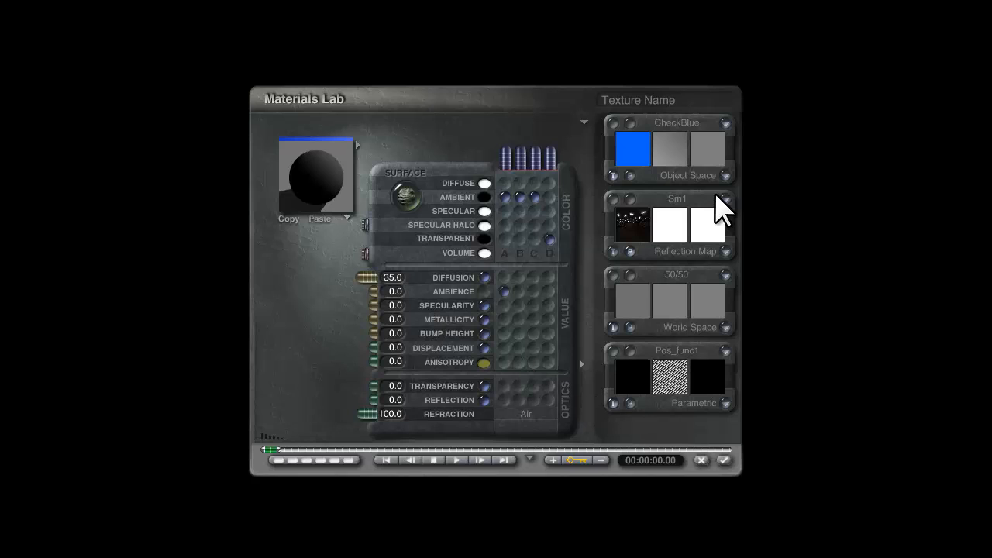
{"action": "left_click", "coordinate": [725, 176]}
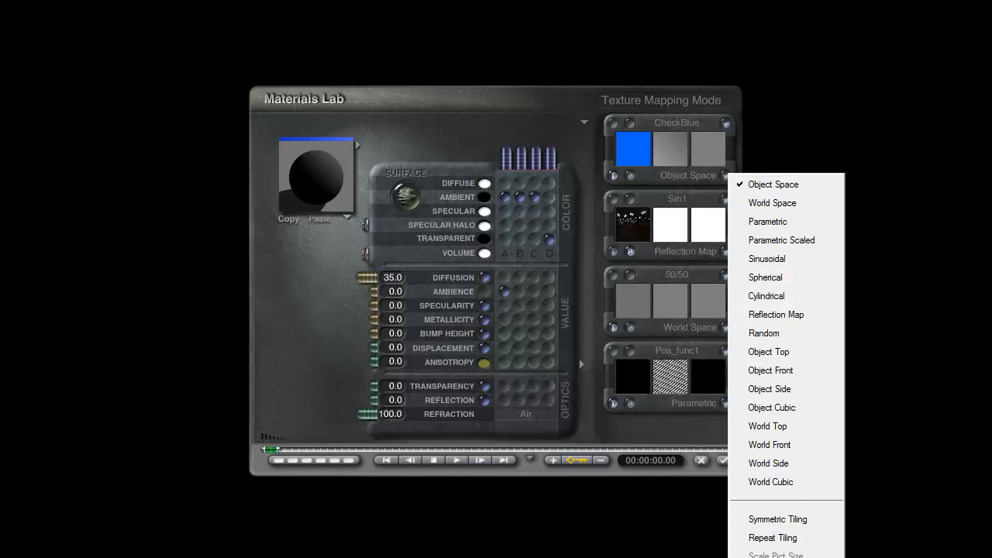
{"action": "left_click", "coordinate": [960, 505]}
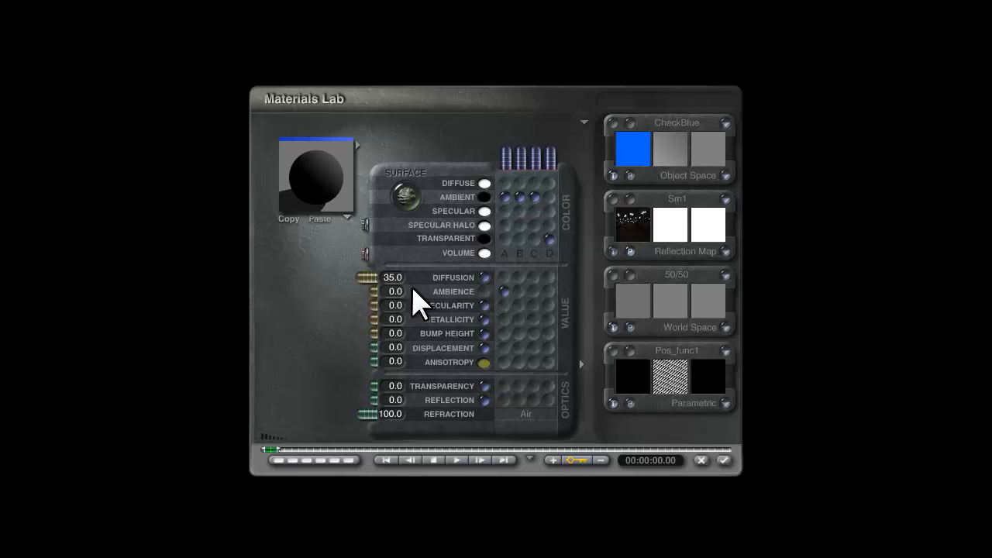
Set the material's Ambience to 1 and rotate the preview sphere to check the reflections.
{"action": "left_click_drag", "start_coordinate": [374, 291], "coordinate": [353, 295]}
{"action": "left_click", "coordinate": [392, 292]}
{"action": "type", "text": "1"}
{"action": "left_click", "coordinate": [869, 331]}
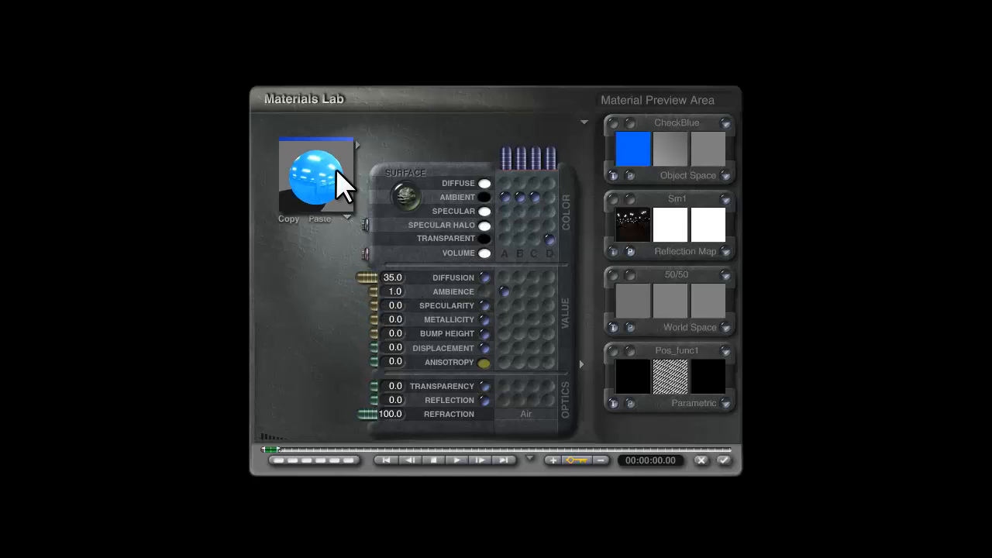
{"action": "left_click_drag", "start_coordinate": [322, 188], "coordinate": [322, 189]}
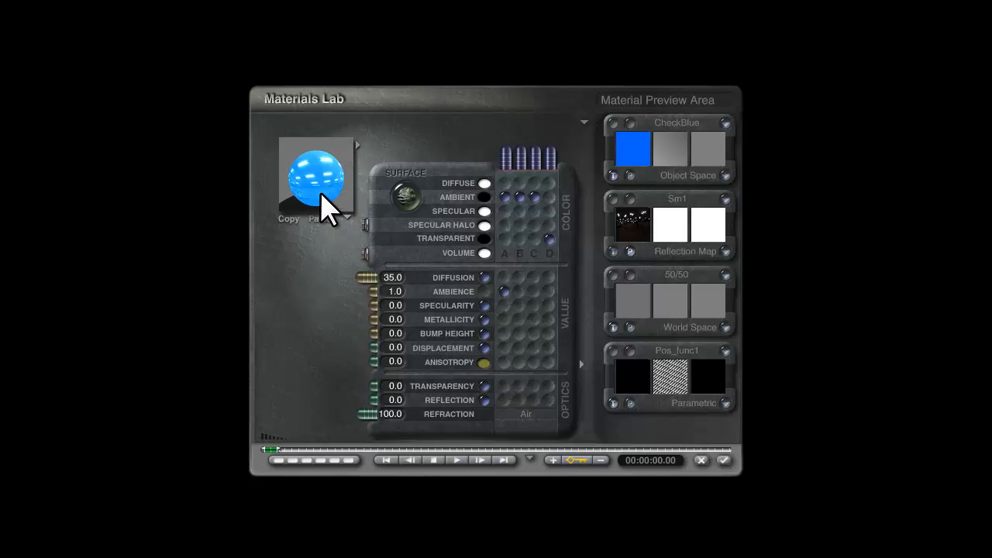
{"action": "left_click_drag", "start_coordinate": [329, 178], "coordinate": [327, 181]}
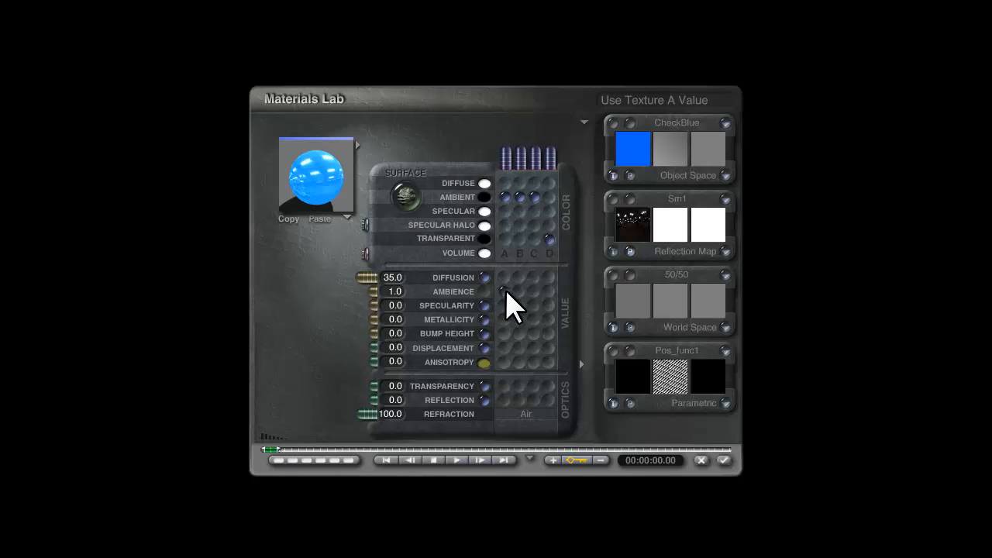
Try an Ambience of 100 without texture A's value and rotate the preview sphere to compare.
{"action": "left_click_drag", "start_coordinate": [483, 291], "coordinate": [279, 292]}
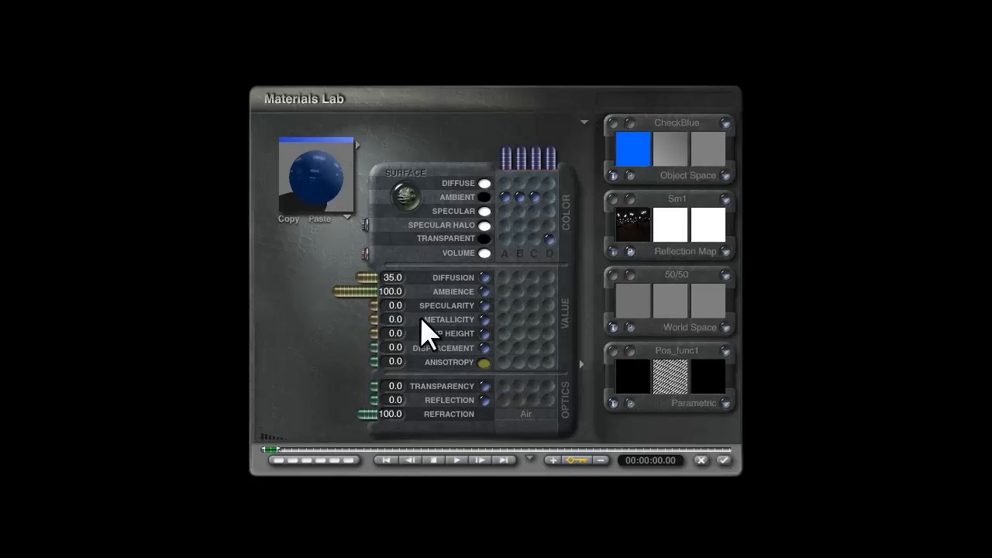
{"action": "left_click_drag", "start_coordinate": [314, 189], "coordinate": [316, 184]}
{"action": "left_click", "coordinate": [331, 178]}
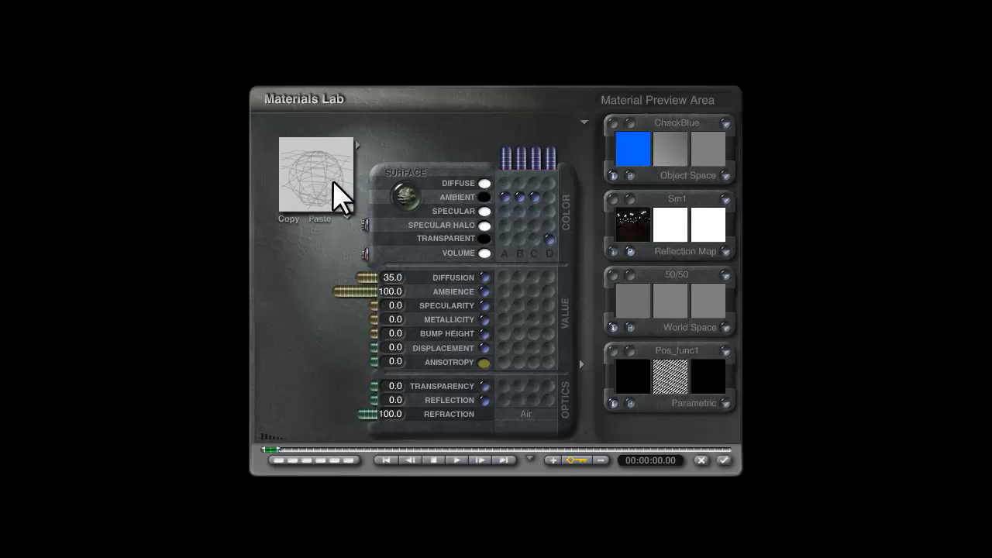
Link Ambience back to texture A's value, set it to 1, and rotate the preview sphere.
{"action": "left_click", "coordinate": [504, 292]}
{"action": "left_click", "coordinate": [388, 292]}
{"action": "type", "text": "1"}
{"action": "left_click", "coordinate": [855, 345]}
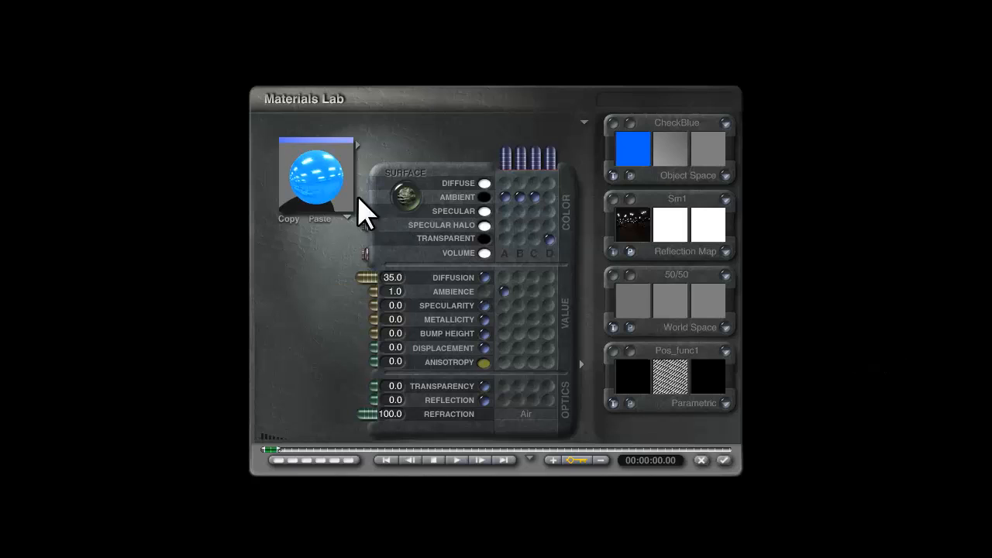
{"action": "left_click_drag", "start_coordinate": [320, 189], "coordinate": [329, 211]}
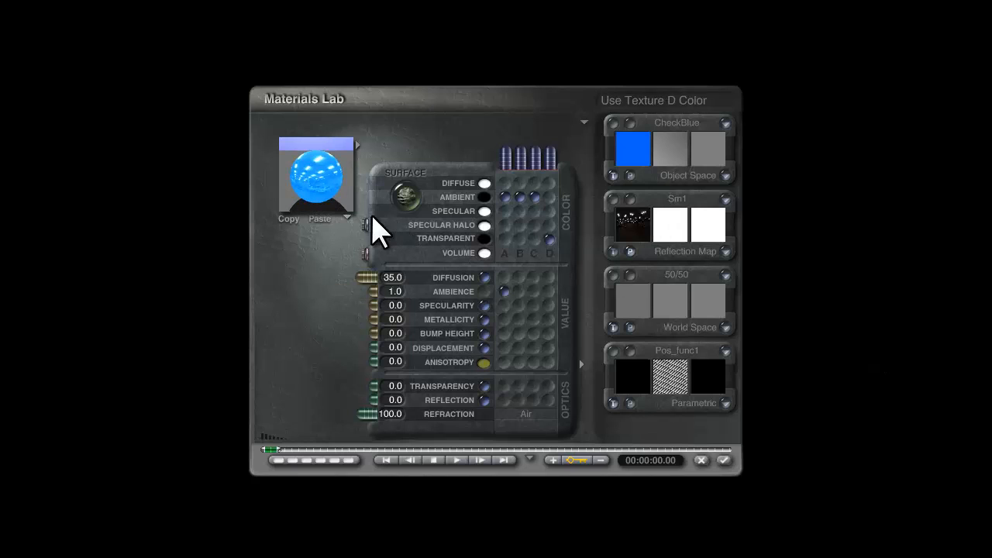
Save texture A in the Basic texture category as a preset named Hypertexture.
{"action": "left_click", "coordinate": [671, 122]}
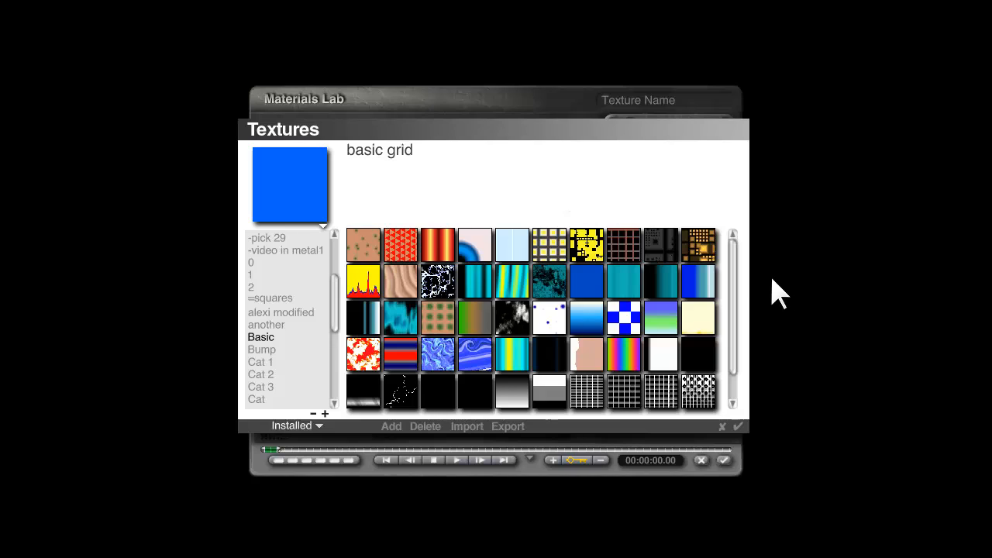
{"action": "left_click_drag", "start_coordinate": [727, 275], "coordinate": [746, 359]}
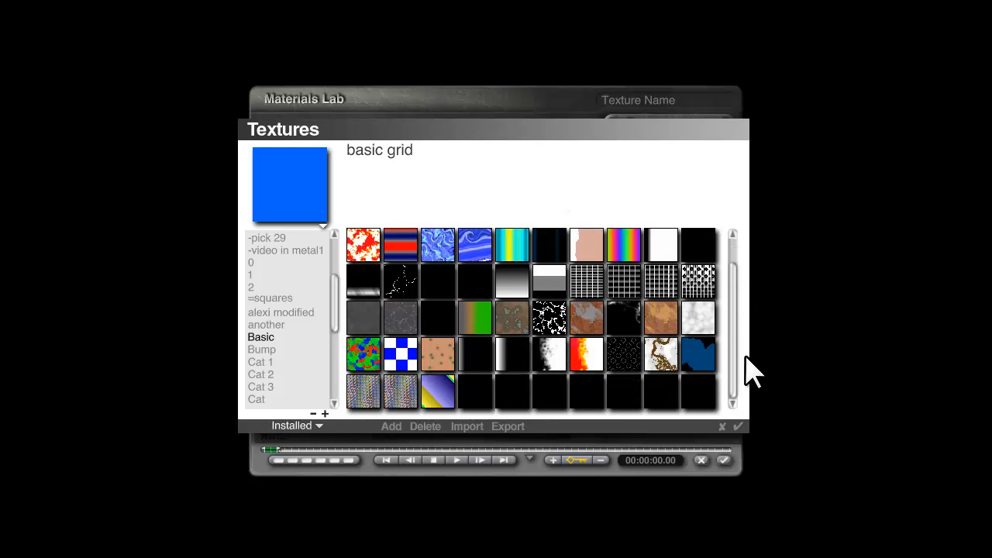
{"action": "left_click", "coordinate": [391, 427]}
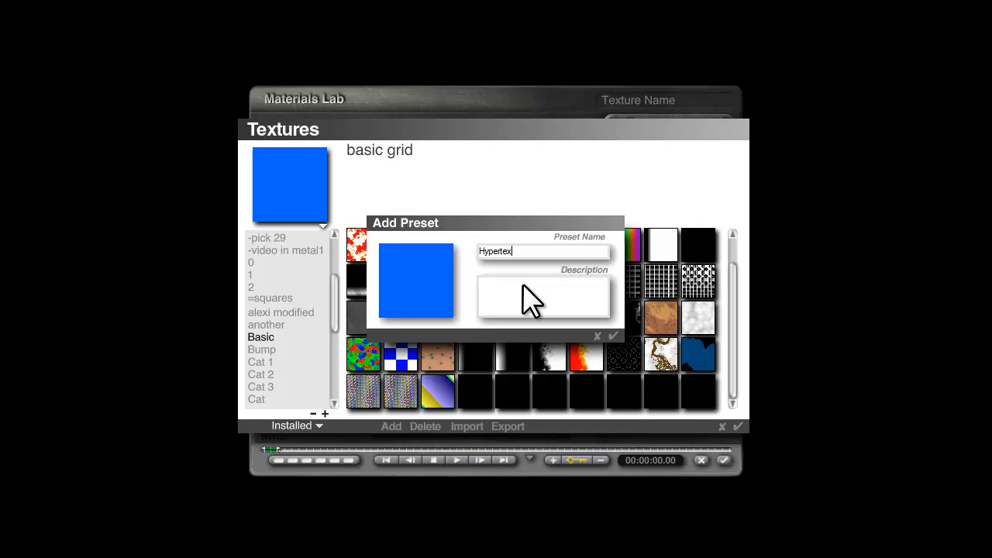
{"action": "key", "text": "Return"}
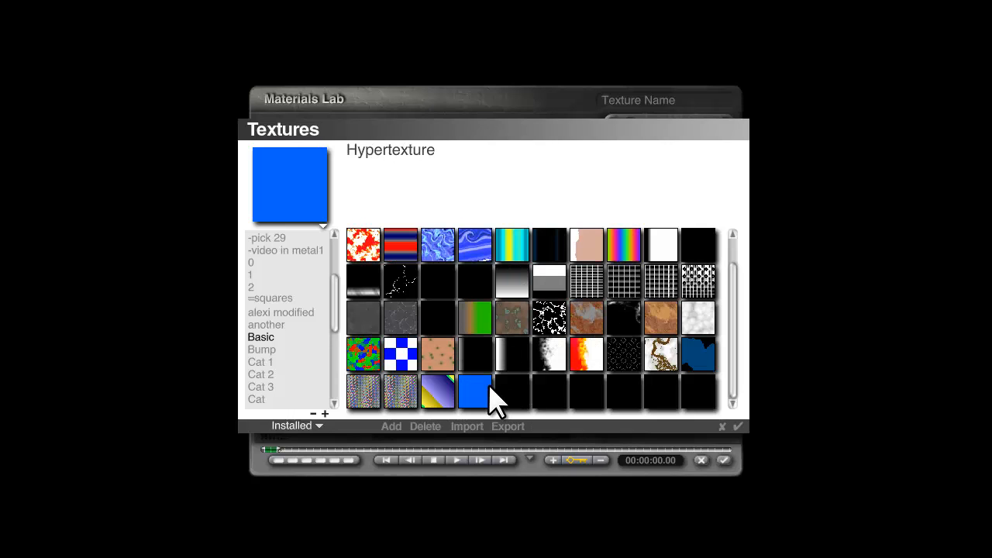
{"action": "left_click", "coordinate": [736, 426]}
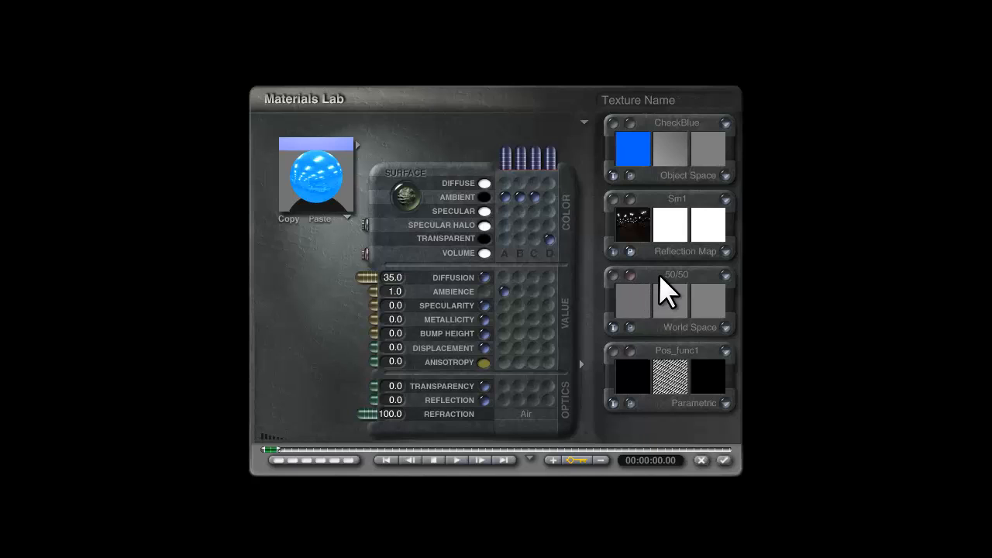
Load the CheckBlue preset from the Basic category into texture C and limit its component 1 to alpha output.
{"action": "left_click", "coordinate": [674, 288]}
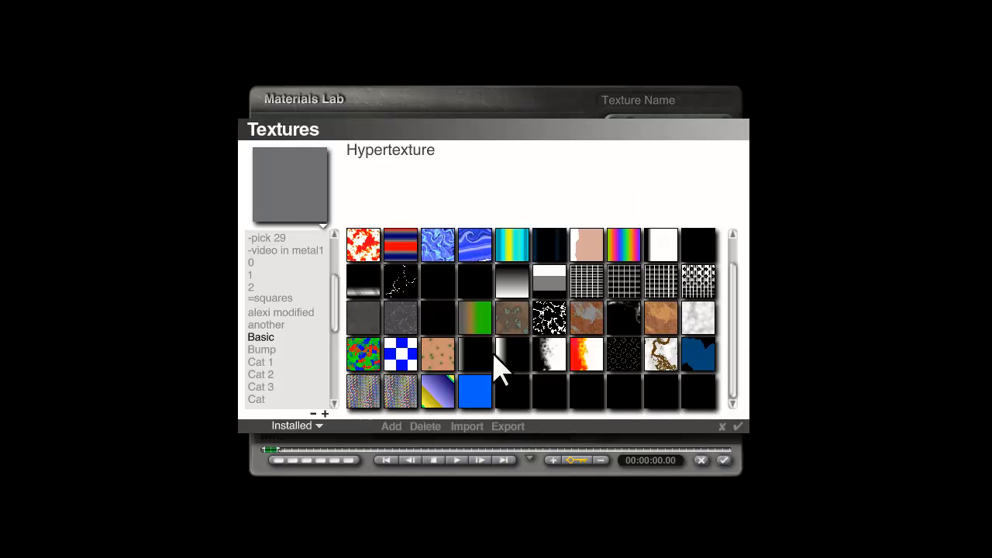
{"action": "left_click_drag", "start_coordinate": [336, 295], "coordinate": [337, 325]}
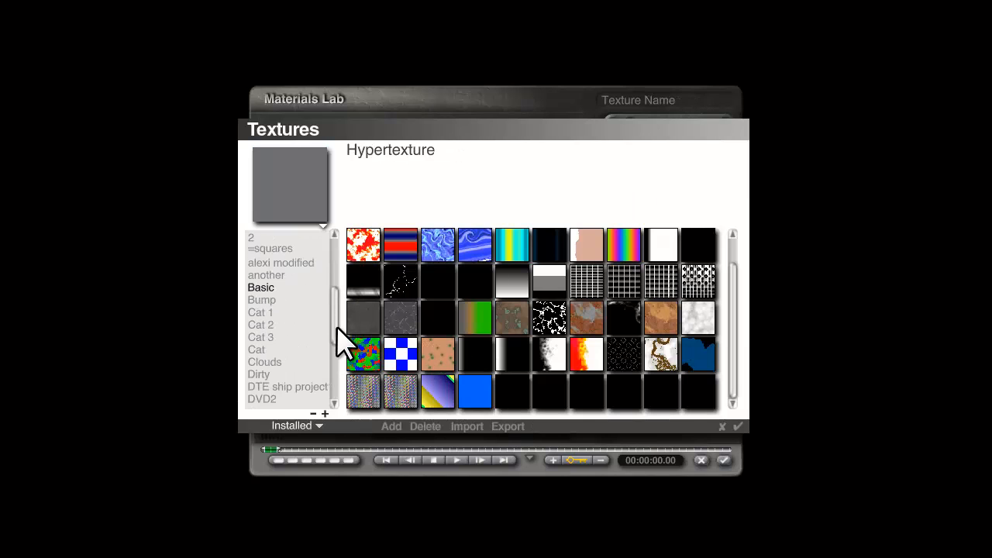
{"action": "left_click", "coordinate": [260, 288]}
{"action": "left_click", "coordinate": [629, 318]}
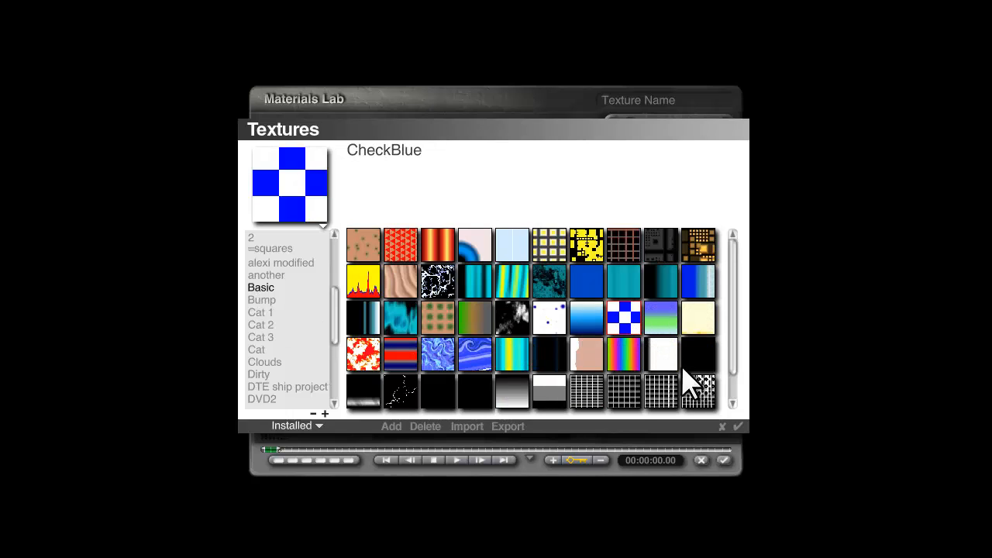
{"action": "left_click", "coordinate": [738, 426]}
{"action": "left_click", "coordinate": [643, 308]}
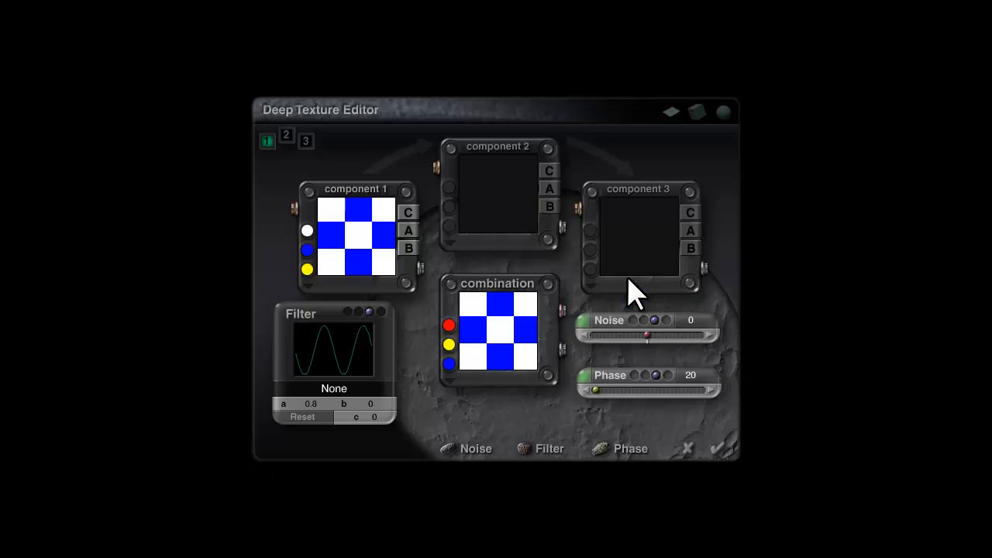
{"action": "left_click", "coordinate": [409, 230]}
{"action": "left_click", "coordinate": [589, 325]}
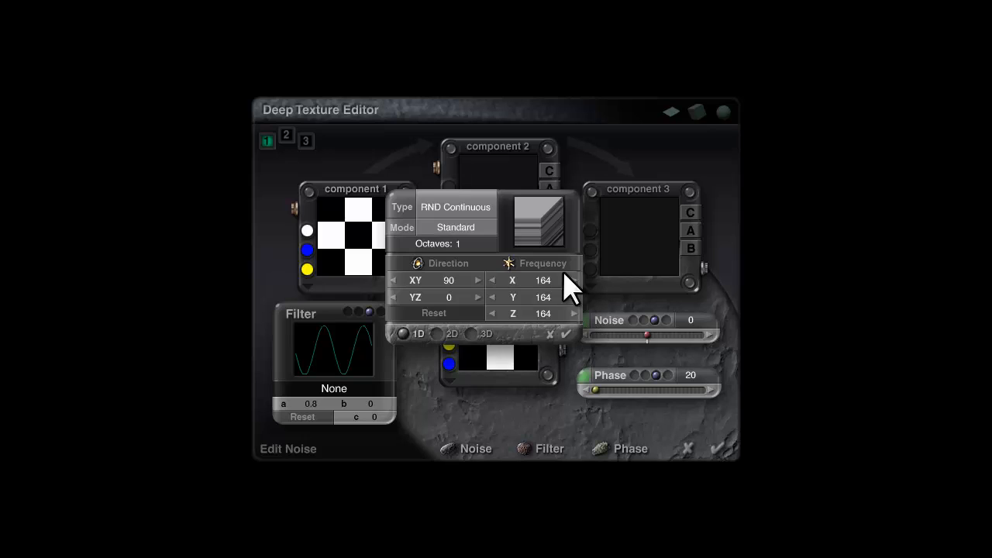
{"action": "left_click", "coordinate": [463, 210]}
{"action": "left_click", "coordinate": [401, 225]}
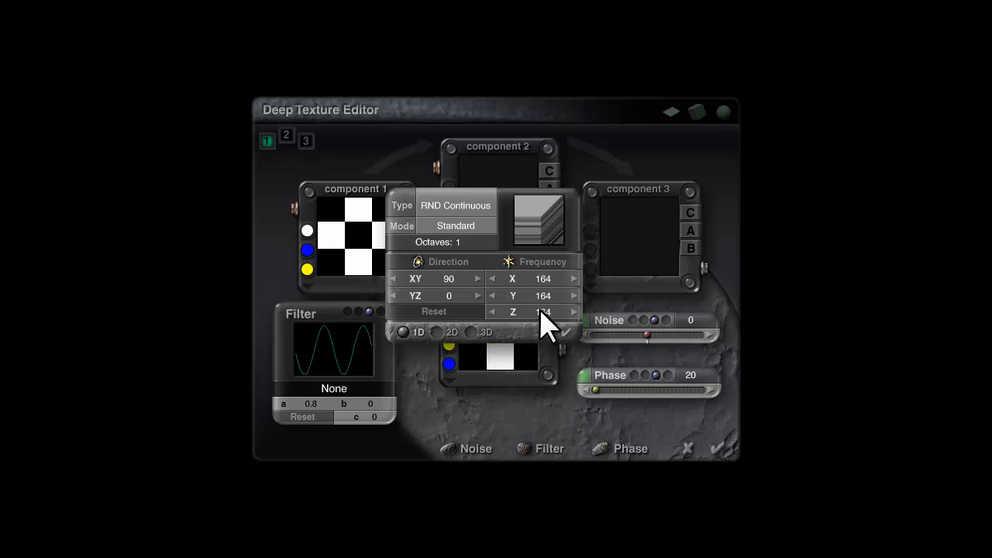
{"action": "left_click", "coordinate": [562, 334]}
Select texture C's component 1 and set its noise type to Nothing.
{"action": "left_click", "coordinate": [405, 189]}
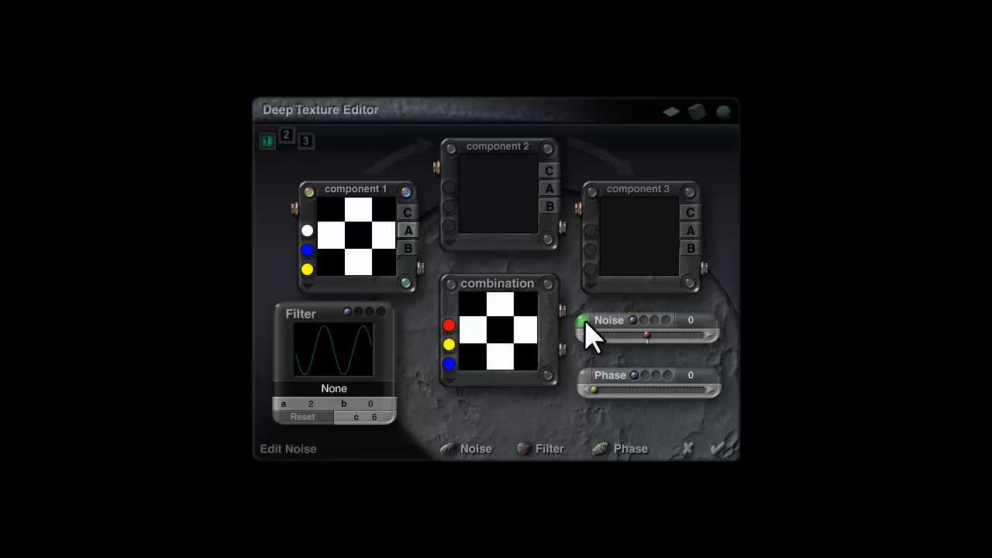
{"action": "left_click", "coordinate": [589, 331]}
{"action": "left_click", "coordinate": [477, 208]}
{"action": "left_click", "coordinate": [507, 1]}
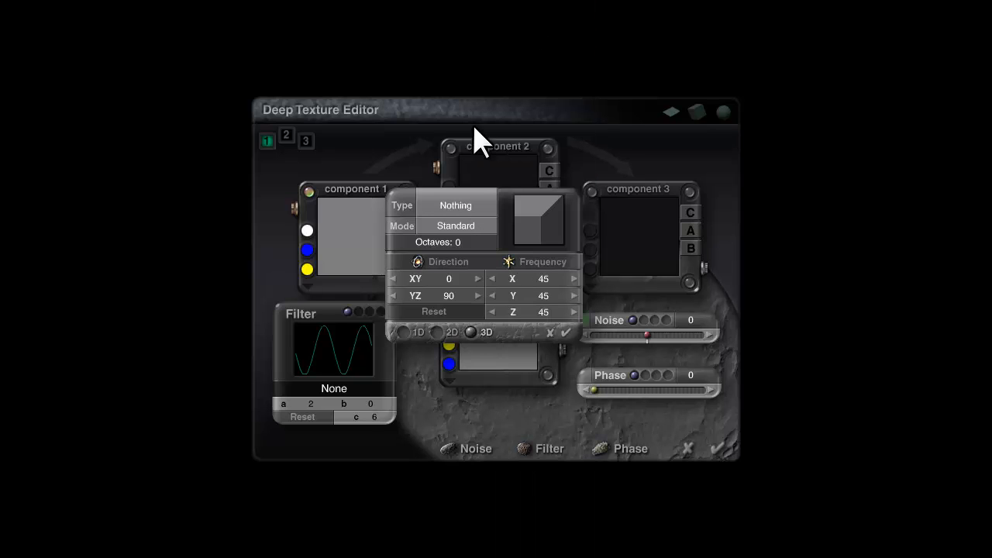
{"action": "left_click", "coordinate": [561, 334]}
Give component 1 a Sin(aX)+b filter with a at 0.0015648, raise b until the swatch is nearly white, and accept the texture.
{"action": "left_click", "coordinate": [314, 388]}
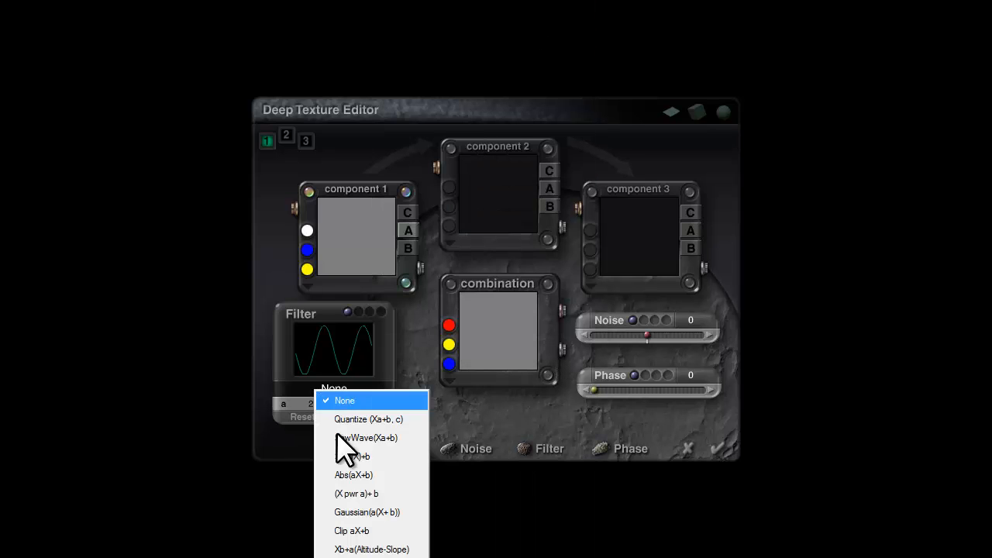
{"action": "left_click", "coordinate": [352, 456]}
{"action": "left_click", "coordinate": [303, 419]}
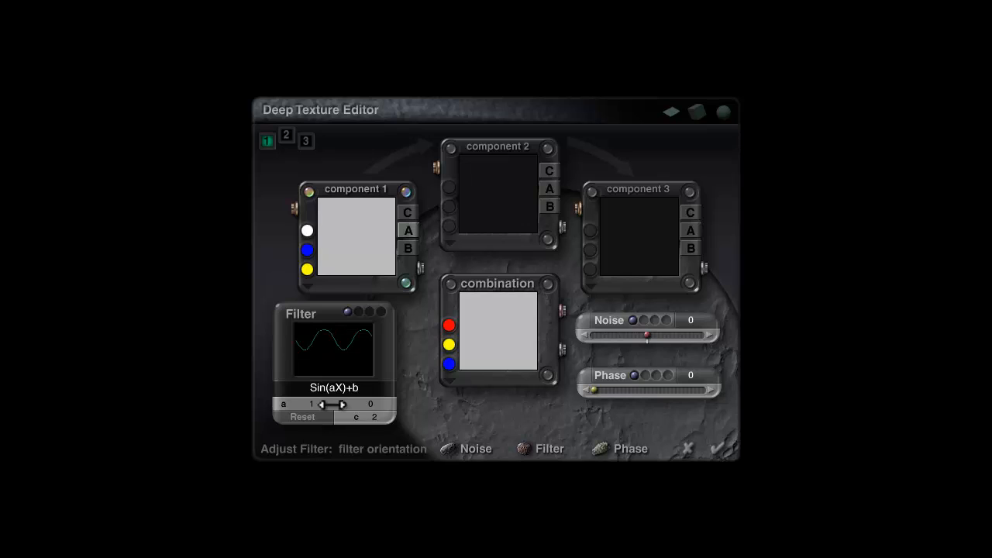
{"action": "mouse_move", "coordinate": [307, 402]}
{"action": "left_mouse_down"}
{"action": "mouse_move", "coordinate": [288, 403]}
{"action": "mouse_move", "coordinate": [307, 404]}
{"action": "left_mouse_up"}
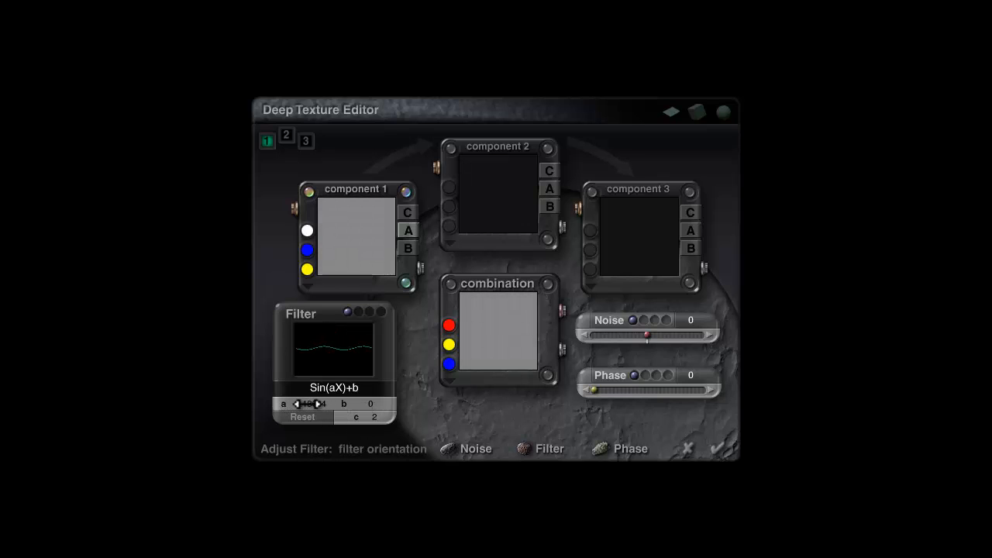
{"action": "left_click_drag", "start_coordinate": [371, 404], "coordinate": [366, 404]}
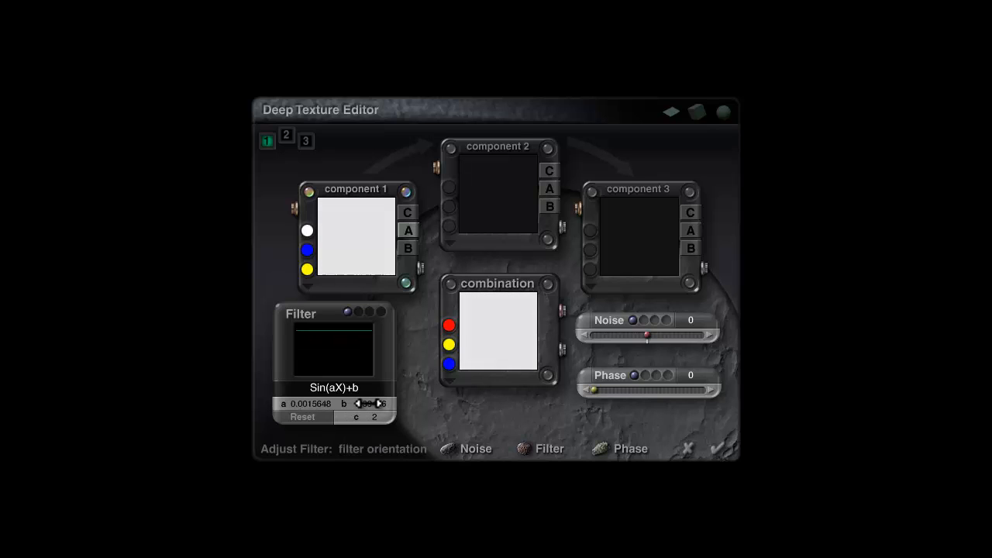
{"action": "left_click", "coordinate": [718, 449]}
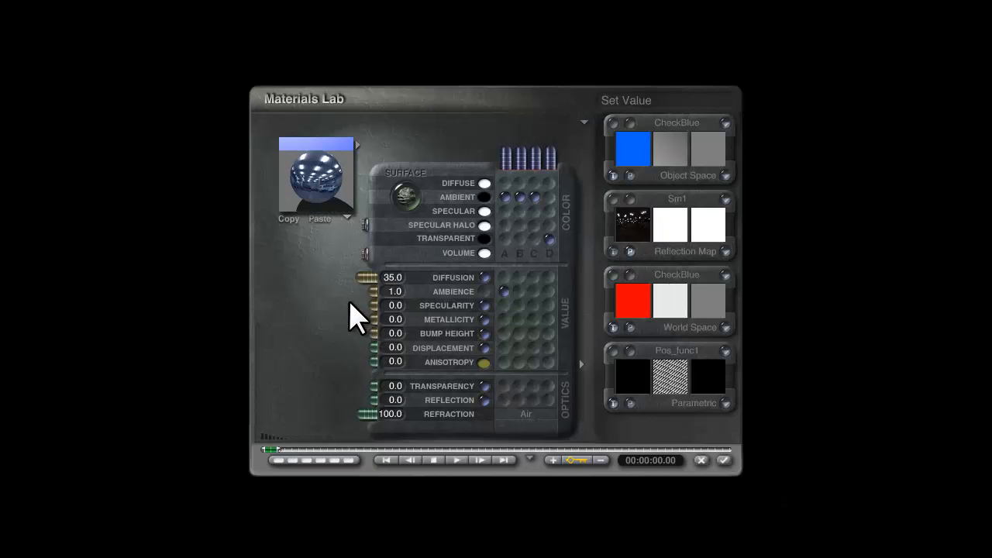
Set the material's Ambience to 0.5 and rotate the preview sphere to inspect the darker reflections.
{"action": "left_click", "coordinate": [392, 295]}
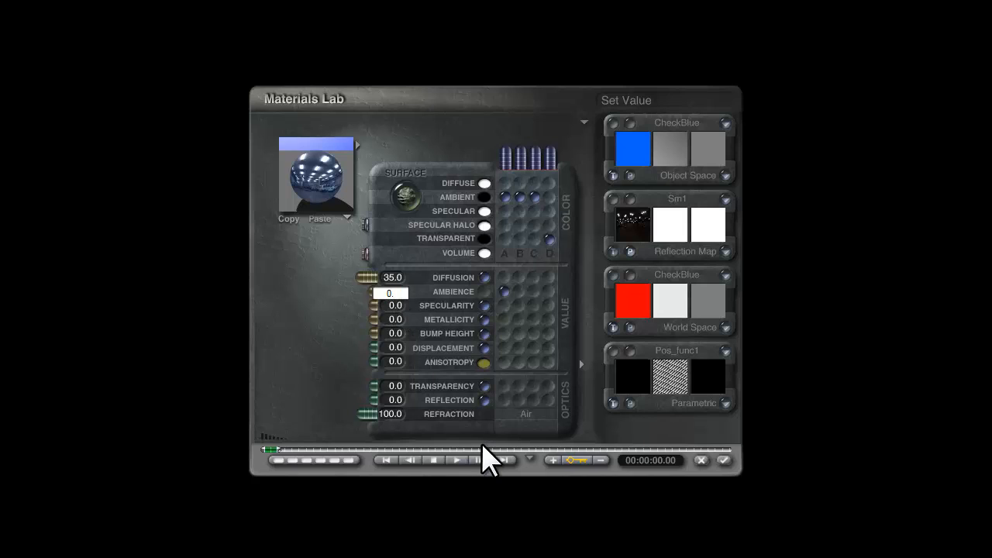
{"action": "type", "text": "0.5"}
{"action": "key", "text": "Return"}
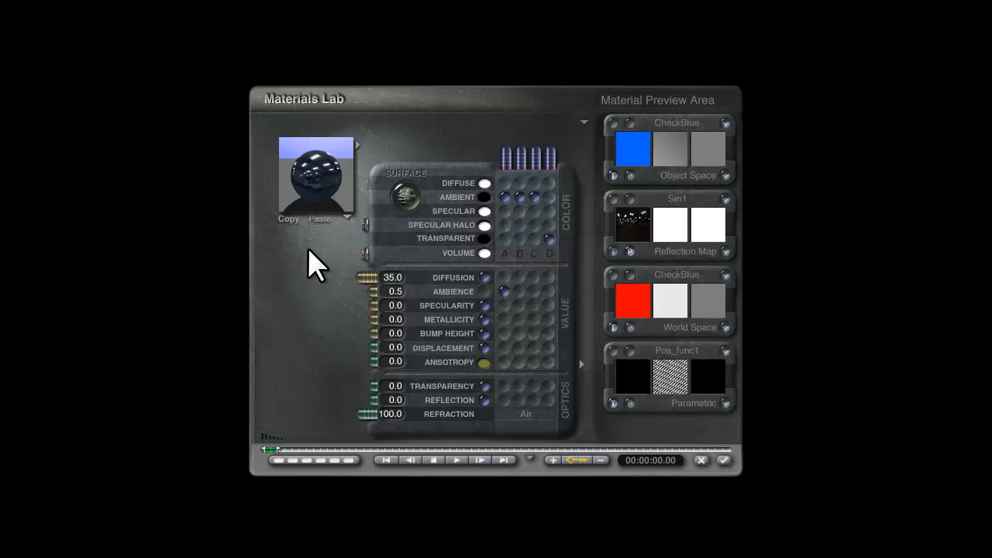
{"action": "left_click", "coordinate": [330, 180]}
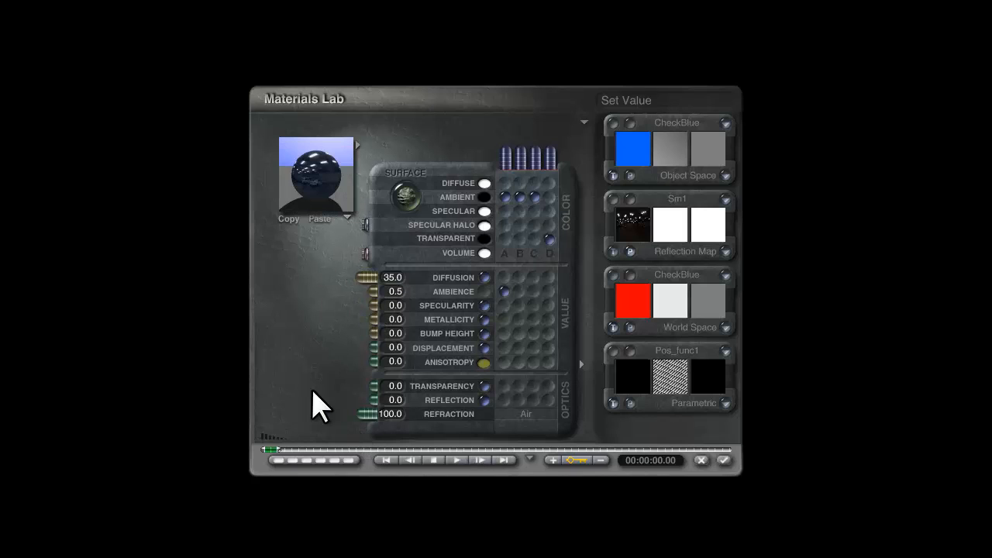
{"action": "left_click", "coordinate": [310, 179]}
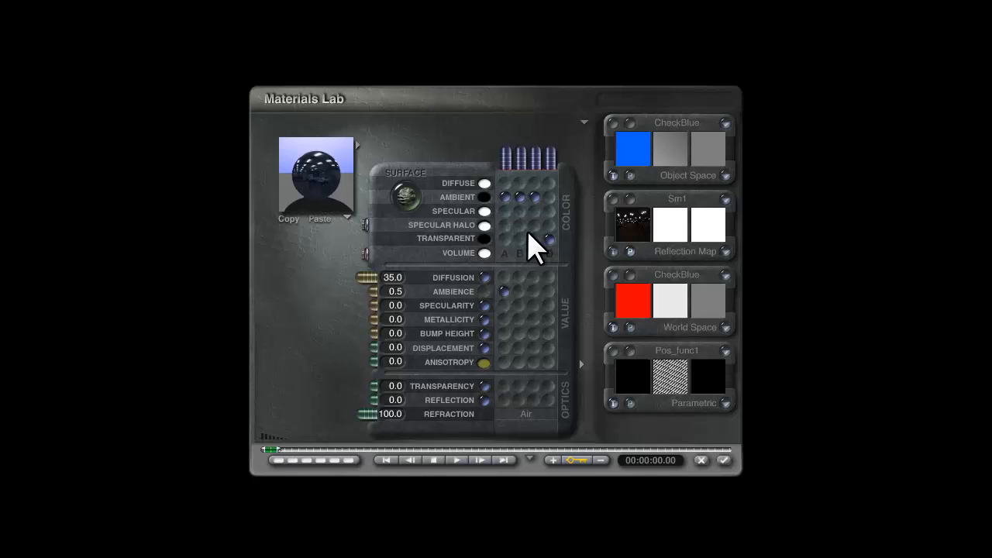
Raise the material's Transparency to 100 and load the CheckBlue preset into texture D.
{"action": "left_click_drag", "start_coordinate": [374, 386], "coordinate": [311, 387]}
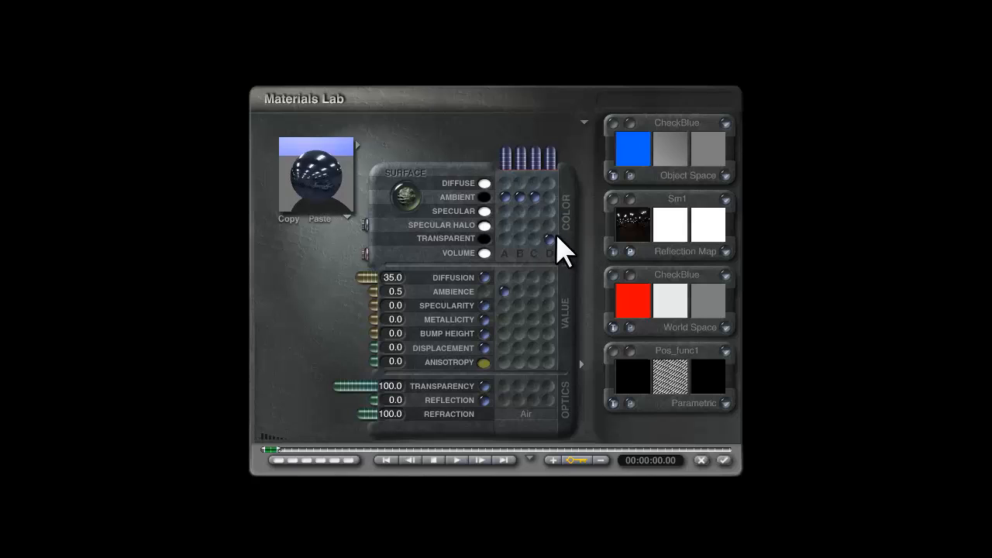
{"action": "left_click", "coordinate": [677, 356]}
{"action": "left_click", "coordinate": [628, 322]}
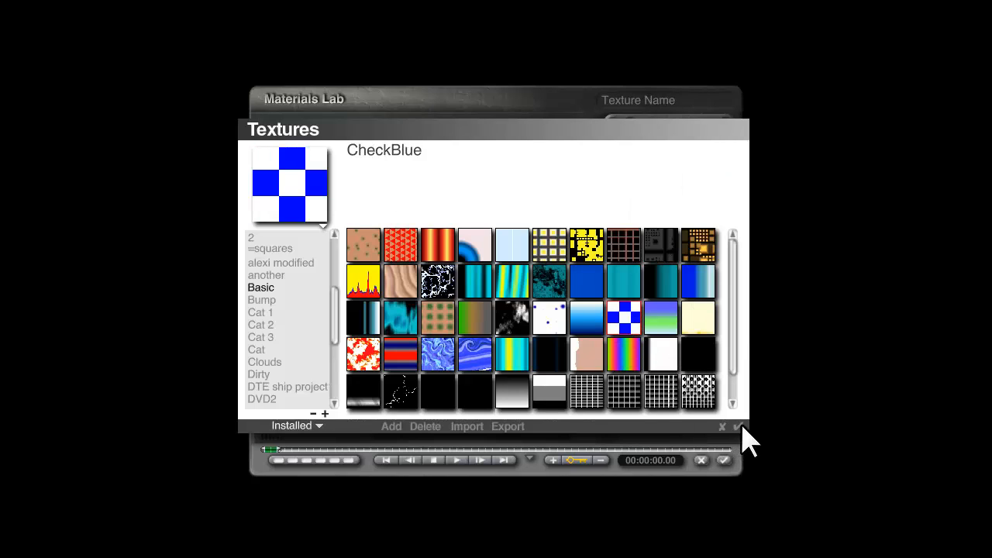
{"action": "left_click", "coordinate": [736, 426]}
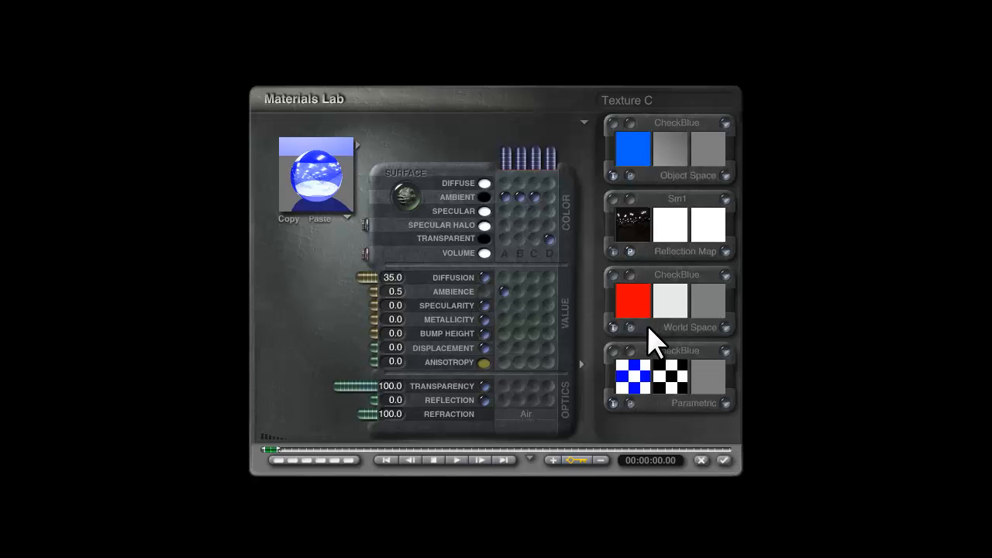
Edit texture D and set the noise type of its component 1 to Nothing.
{"action": "left_click", "coordinate": [631, 362]}
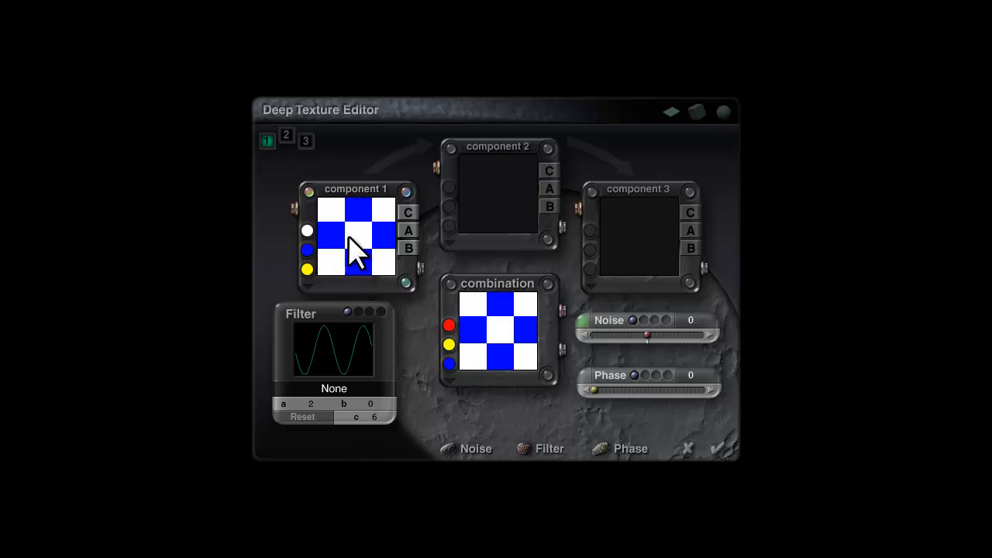
{"action": "left_click", "coordinate": [586, 330]}
{"action": "left_click", "coordinate": [469, 206]}
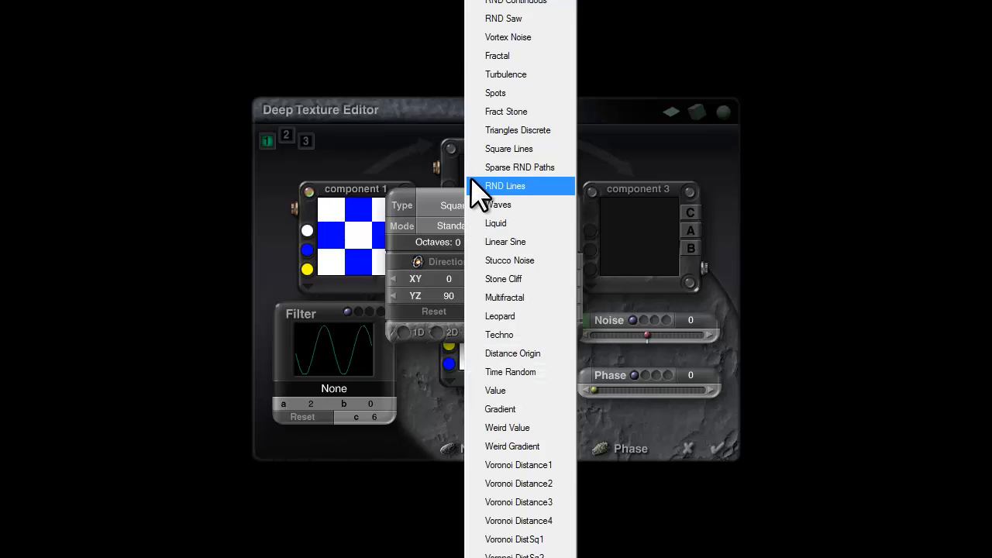
{"action": "left_click", "coordinate": [485, 2]}
{"action": "left_click", "coordinate": [565, 332]}
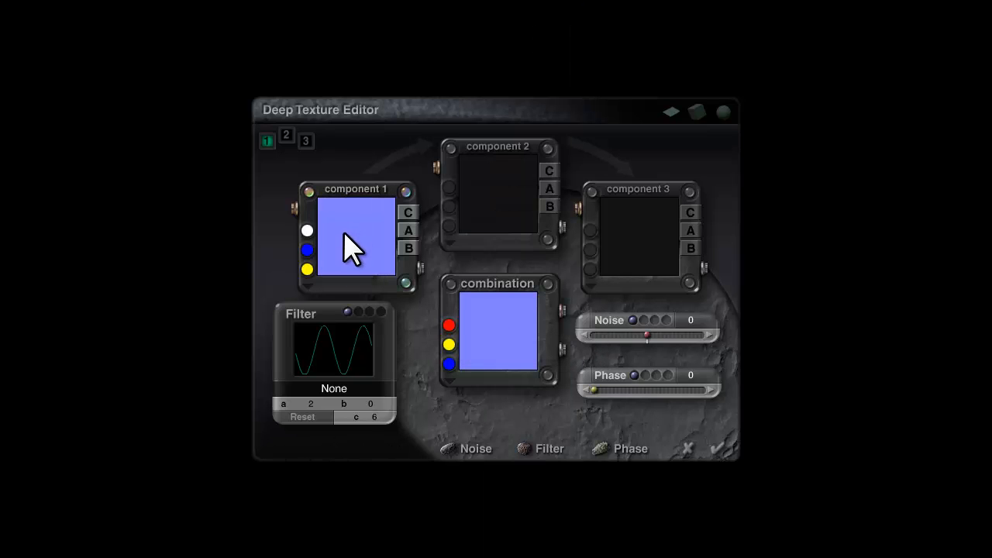
Add component 2 to texture D and set the colour mode of components 1 and 2 to Linear Interpol3.
{"action": "left_click", "coordinate": [479, 192]}
{"action": "left_click", "coordinate": [305, 283]}
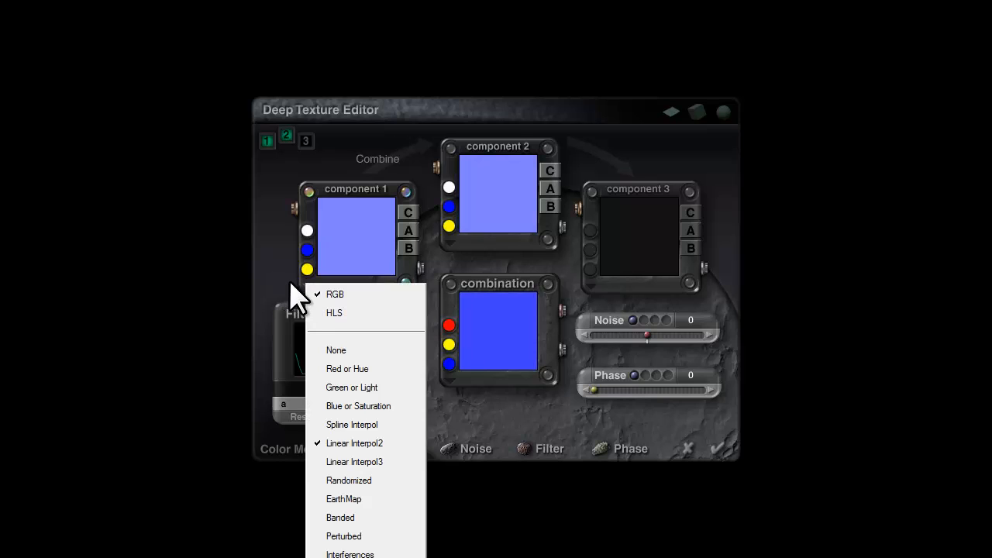
{"action": "left_click", "coordinate": [273, 275]}
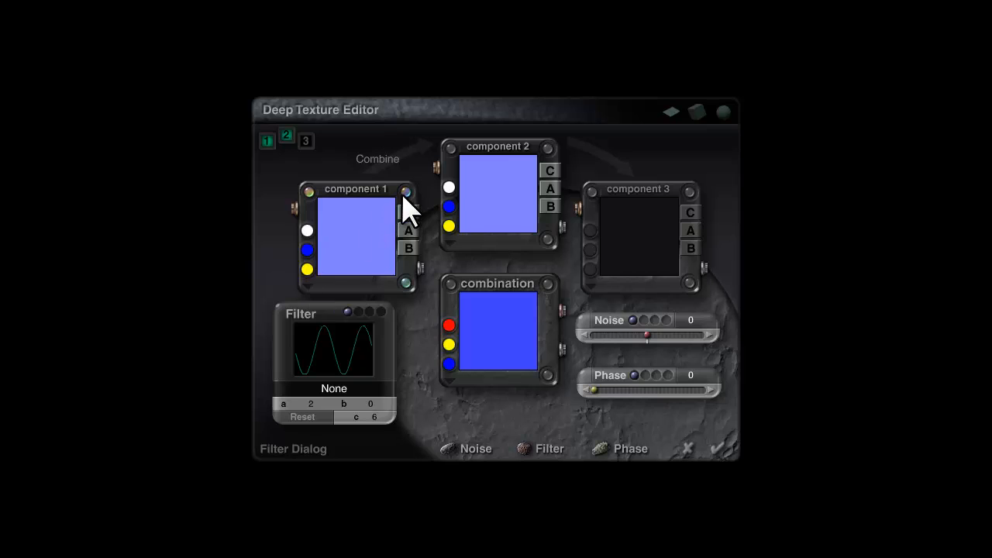
{"action": "left_click", "coordinate": [310, 285]}
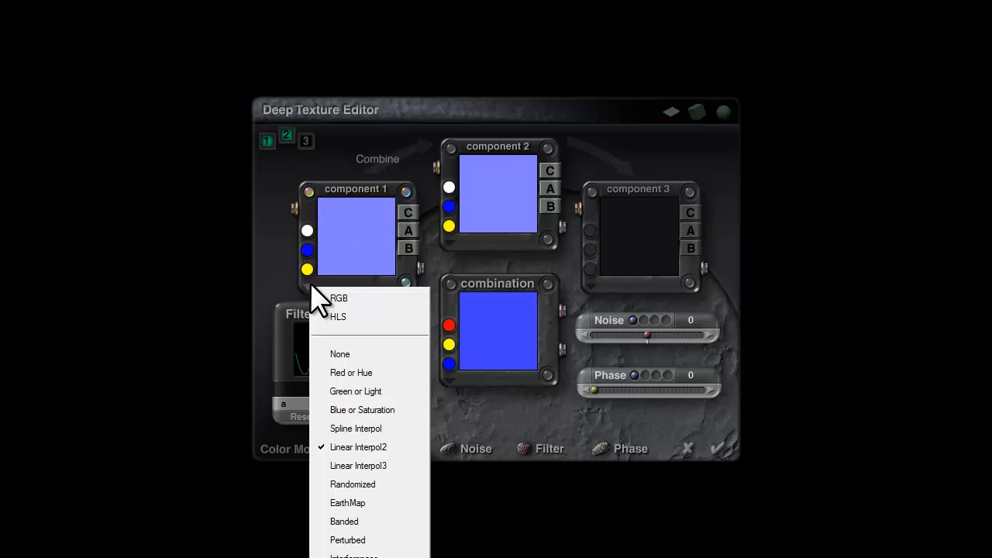
{"action": "left_click", "coordinate": [333, 465]}
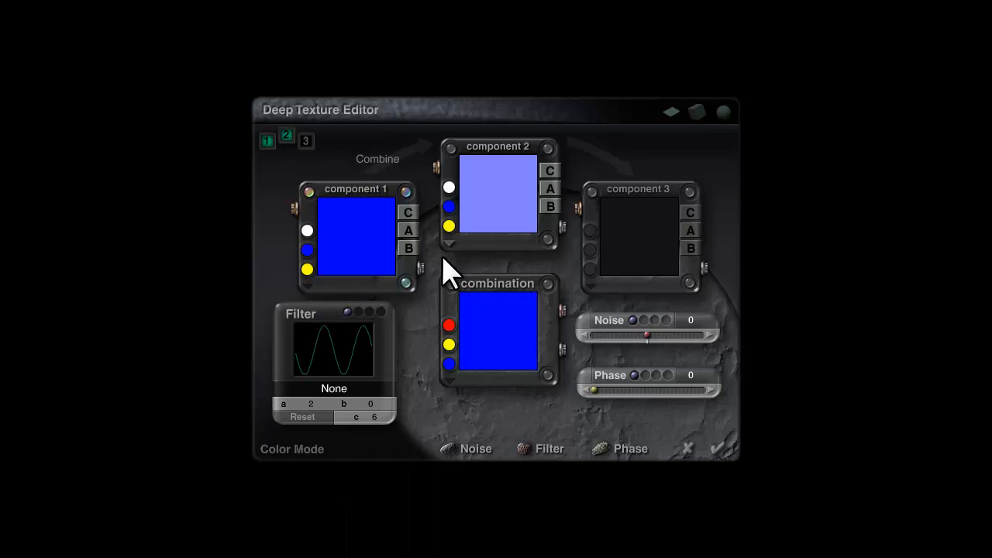
{"action": "left_click", "coordinate": [450, 247]}
{"action": "left_click", "coordinate": [484, 429]}
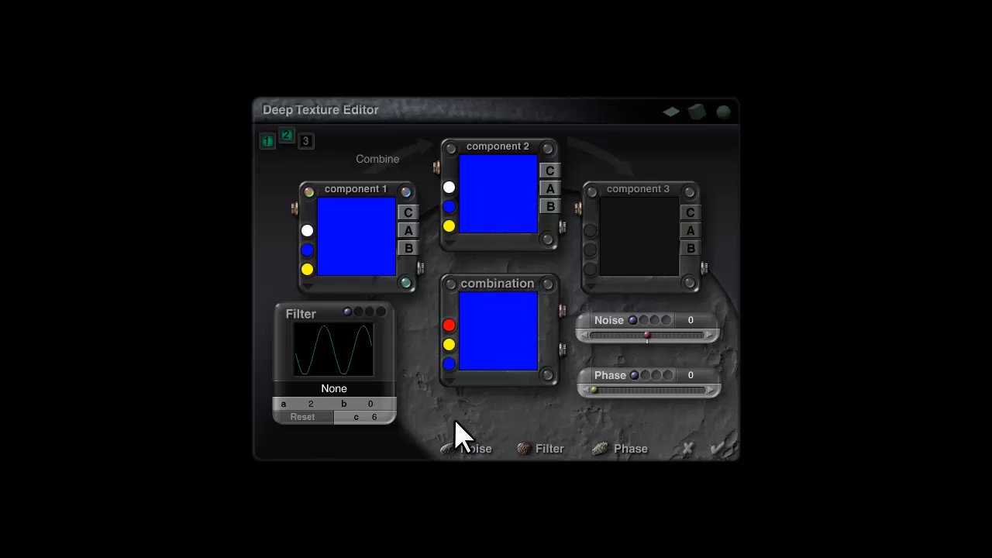
Blend the two components with Blend Curvature, change component 2's dark blue to a lighter blue, and accept the texture.
{"action": "left_click", "coordinate": [397, 159]}
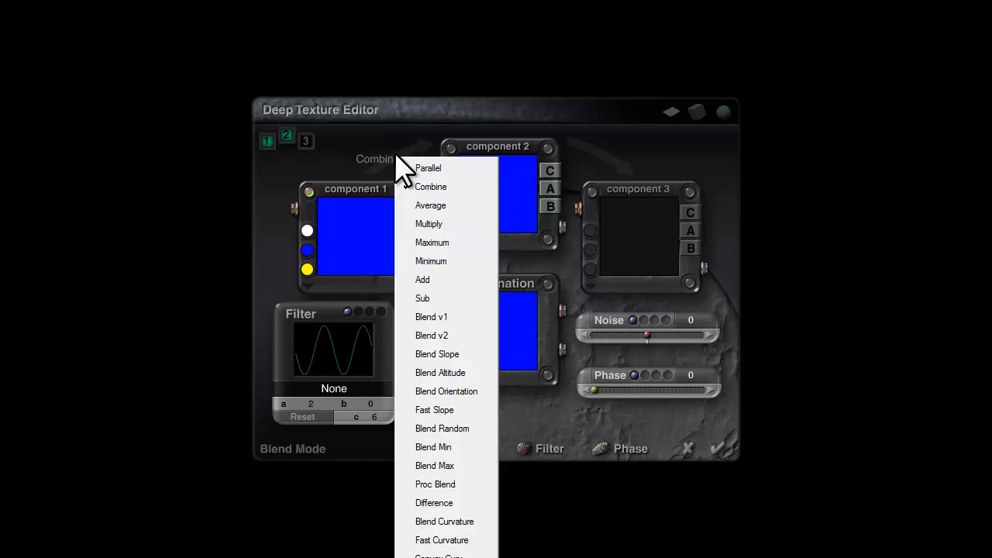
{"action": "left_click", "coordinate": [431, 520]}
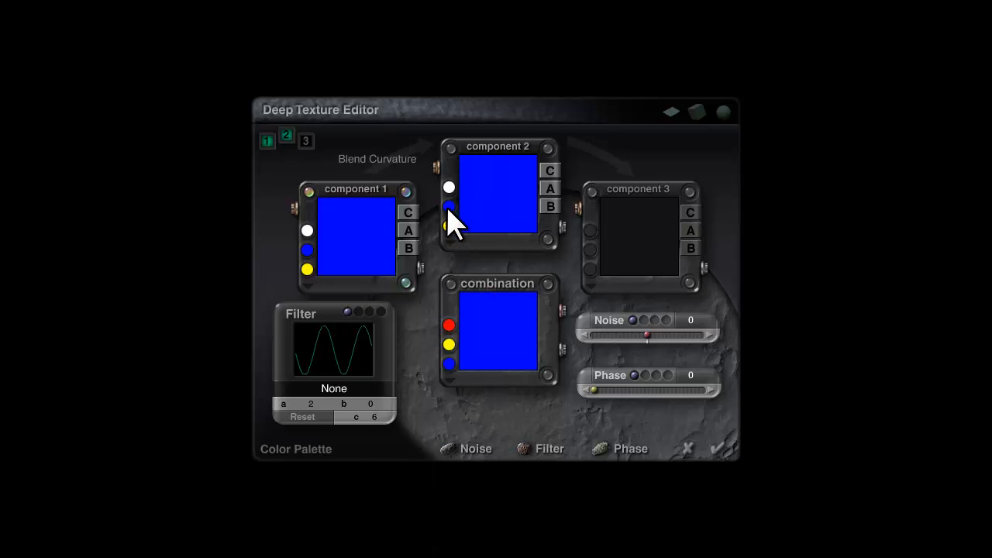
{"action": "left_click_drag", "start_coordinate": [449, 206], "coordinate": [497, 218]}
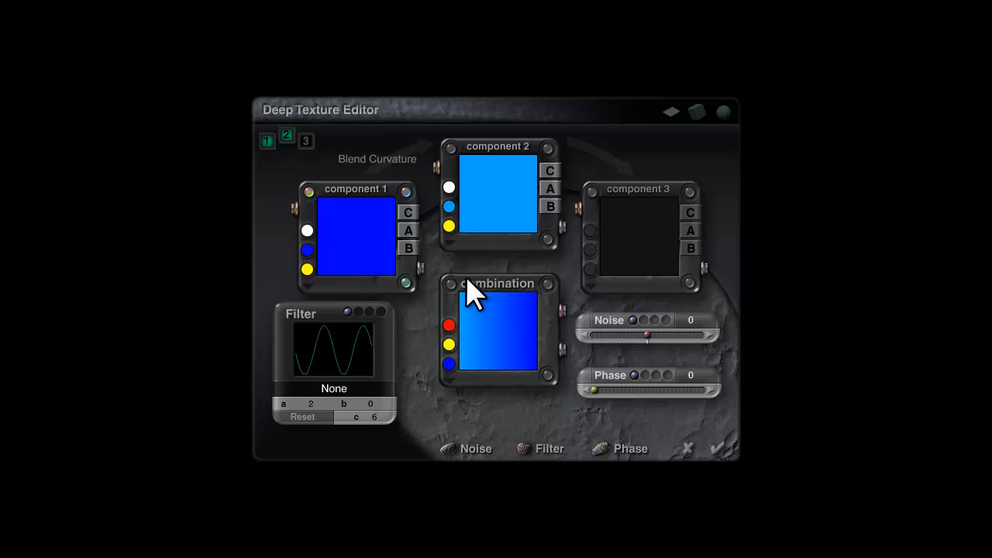
{"action": "left_click", "coordinate": [719, 448]}
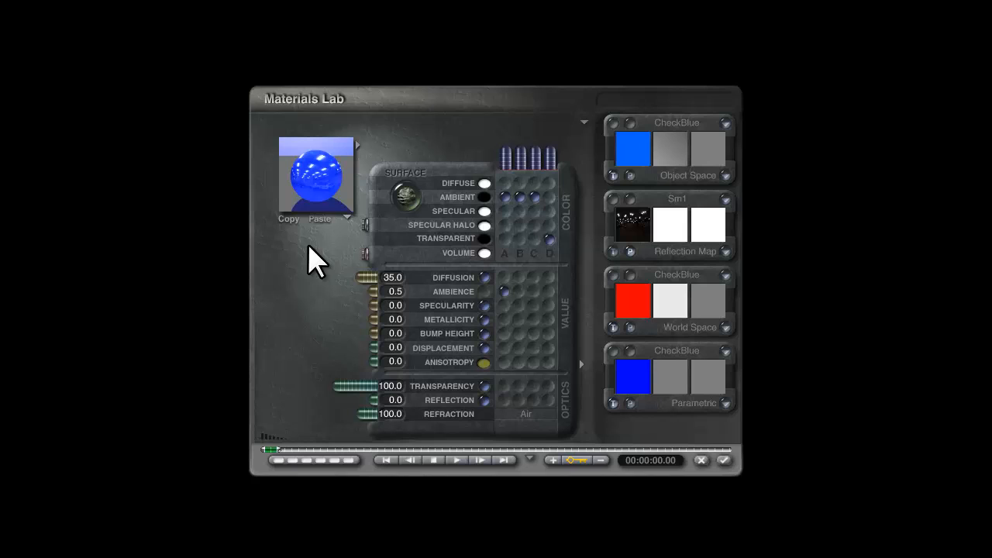
Turn on the Find concave and Hard edges curvature options for the material.
{"action": "left_click", "coordinate": [307, 206]}
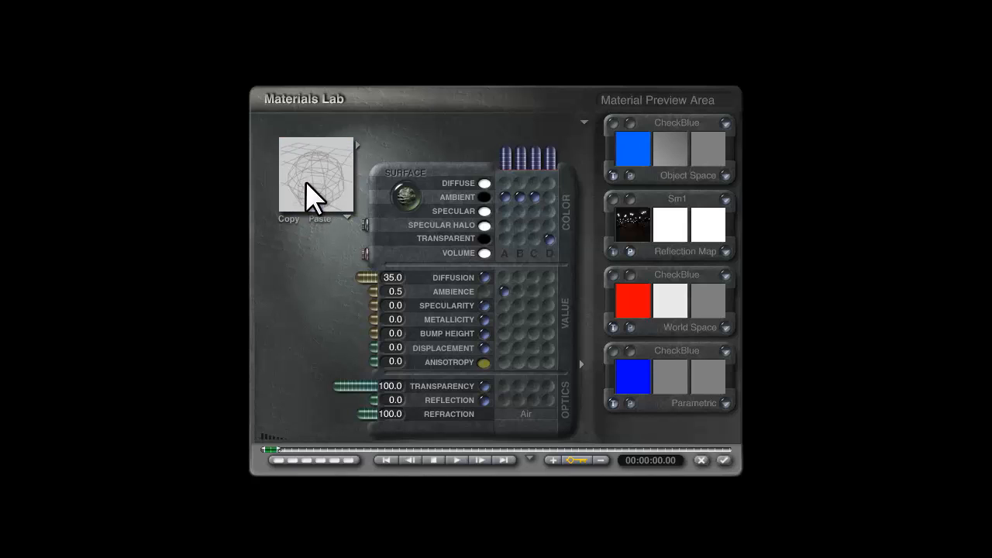
{"action": "left_click_drag", "start_coordinate": [317, 185], "coordinate": [320, 194]}
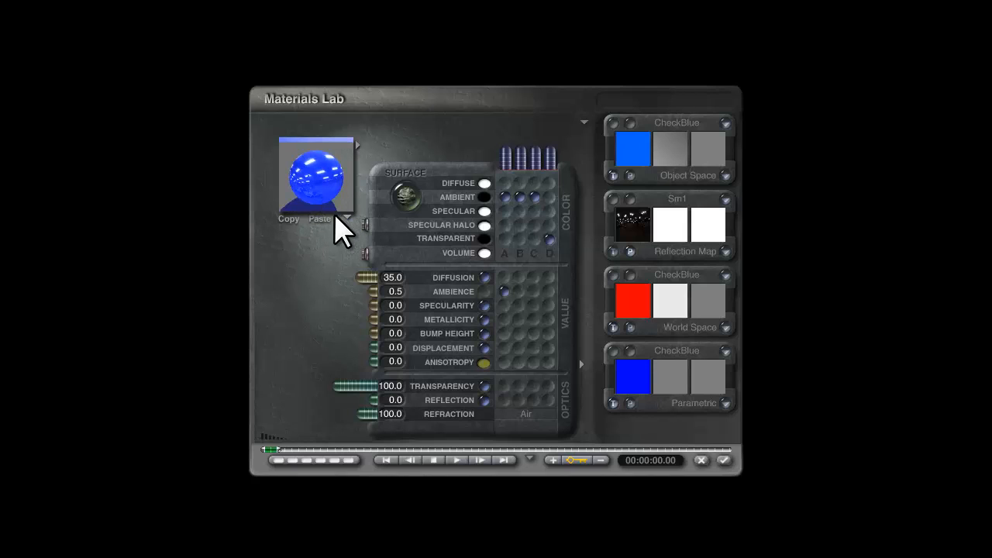
{"action": "left_click", "coordinate": [585, 124]}
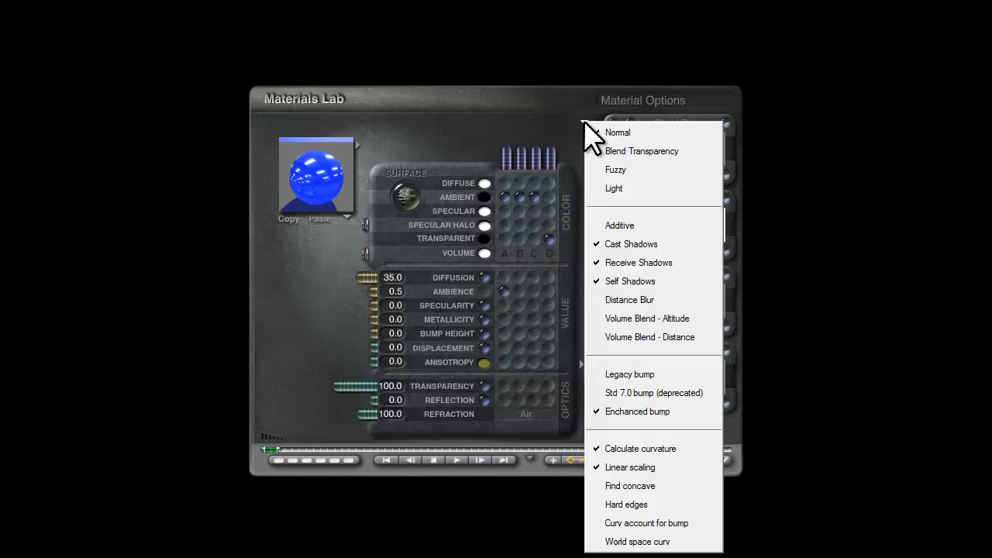
{"action": "left_click", "coordinate": [612, 487]}
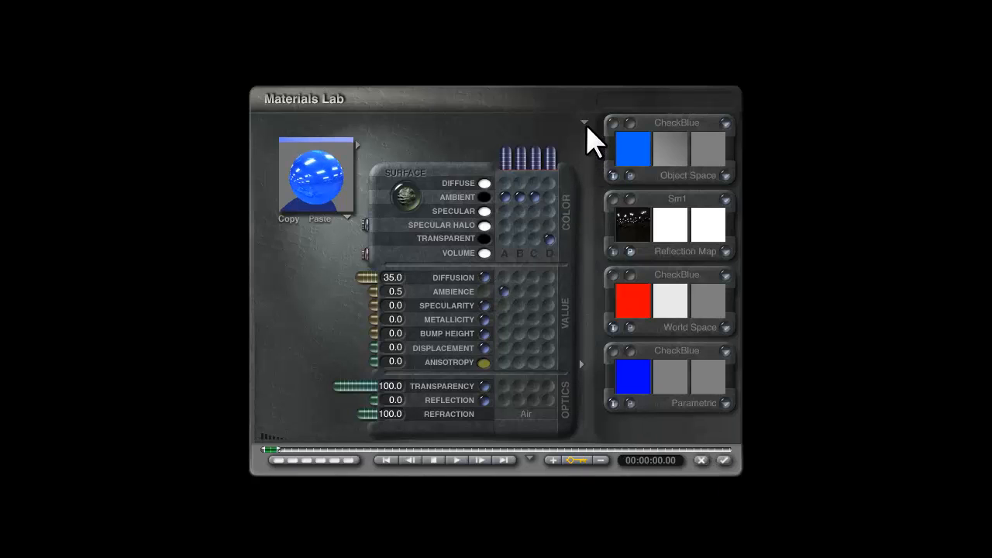
{"action": "left_click", "coordinate": [585, 123]}
{"action": "left_click", "coordinate": [640, 505]}
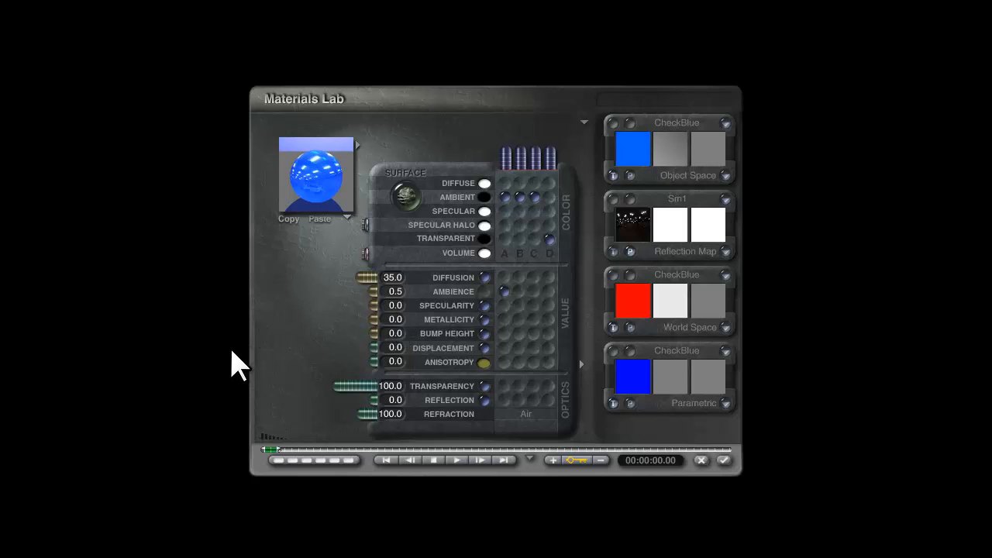
Rotate the preview sphere to inspect the blue reflections from other angles, and accept the material.
{"action": "left_click_drag", "start_coordinate": [296, 167], "coordinate": [312, 281]}
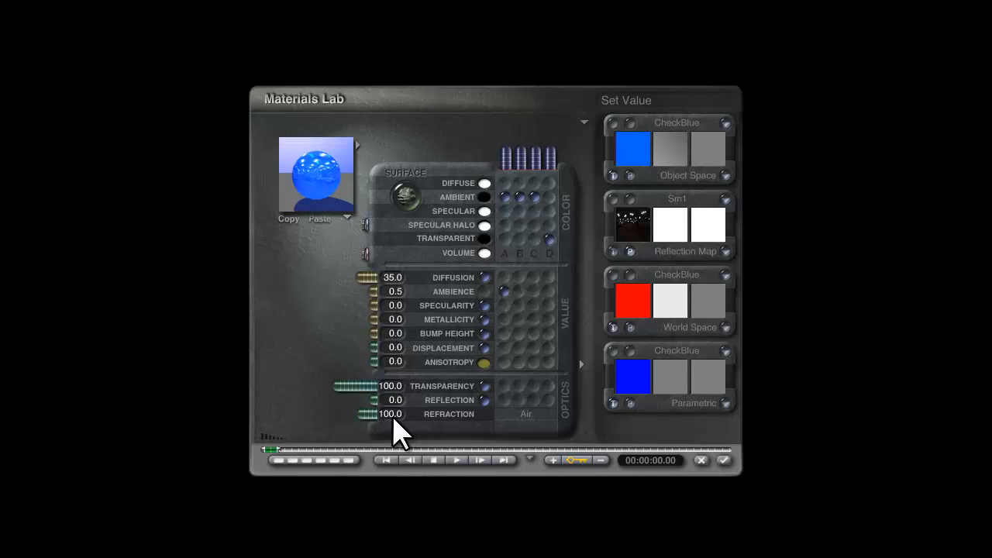
{"action": "left_click_drag", "start_coordinate": [327, 174], "coordinate": [306, 177]}
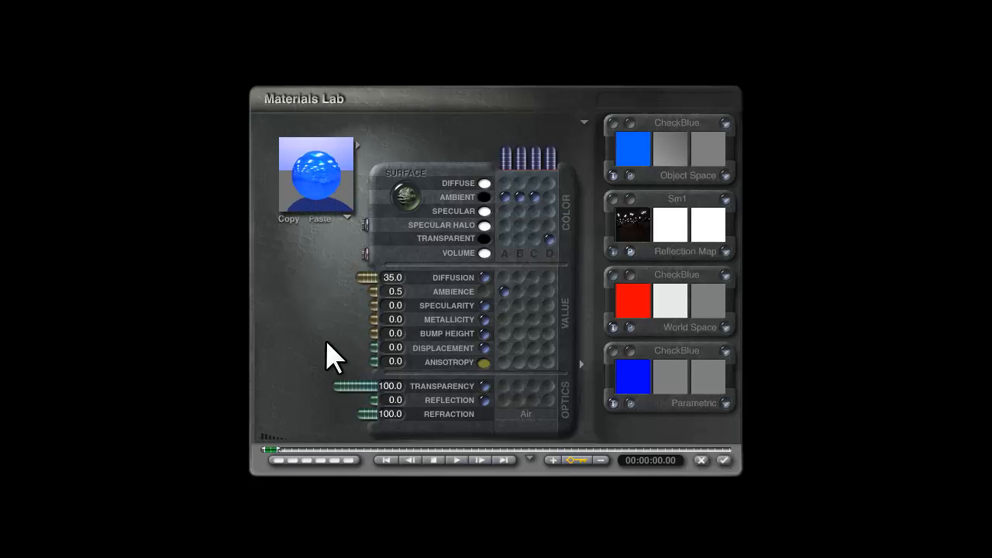
{"action": "left_click", "coordinate": [722, 461]}
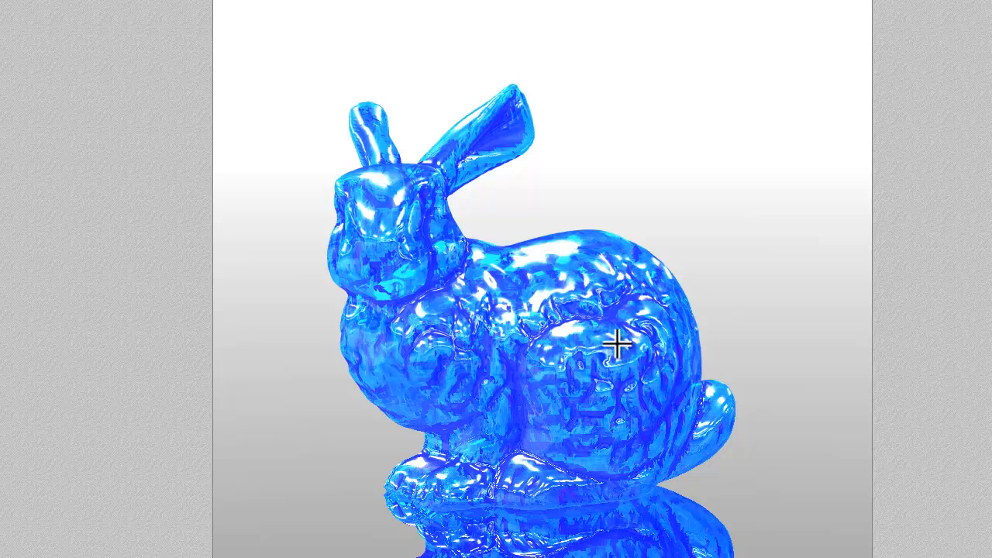
Reopen the bunny's material, save it to the material library as a CheckBlue preset, and accept the material.
{"action": "left_click", "coordinate": [622, 317]}
{"action": "left_click", "coordinate": [811, 99]}
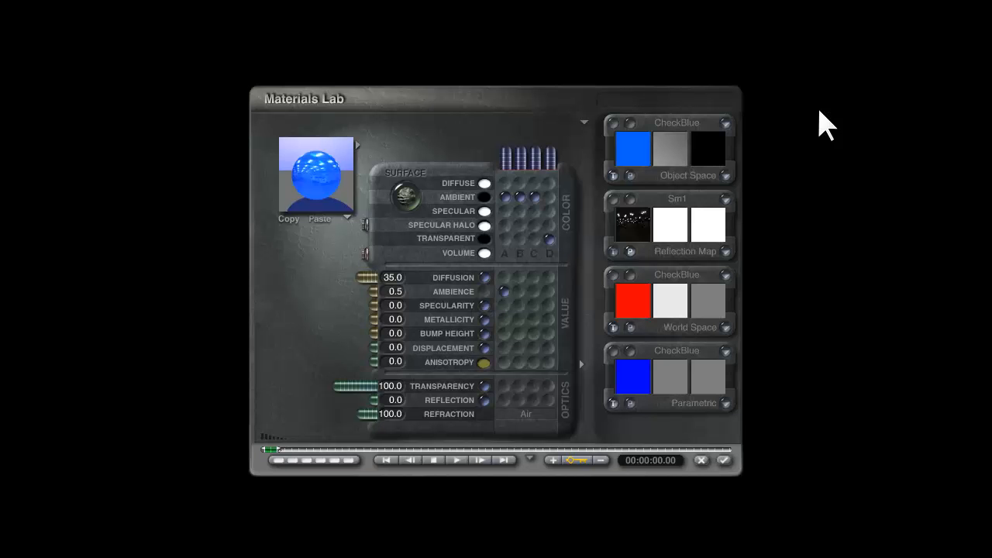
{"action": "left_click", "coordinate": [357, 145]}
{"action": "left_click", "coordinate": [391, 427]}
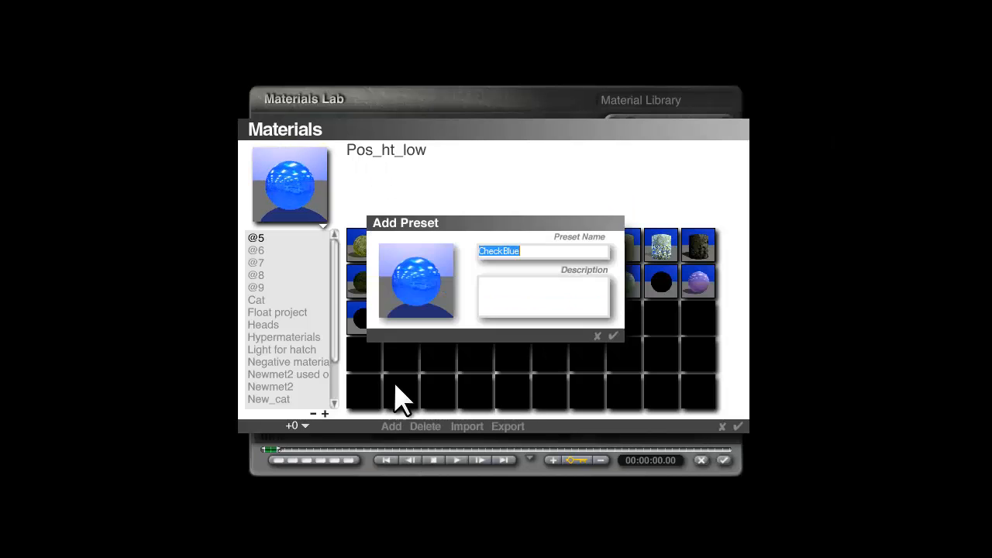
{"action": "left_click", "coordinate": [613, 335]}
{"action": "left_click", "coordinate": [737, 426]}
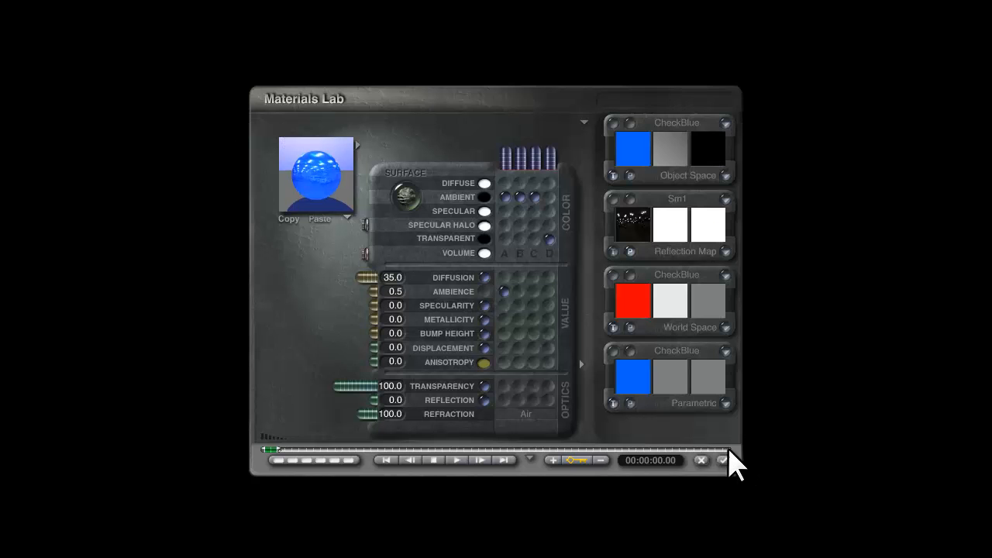
{"action": "left_click", "coordinate": [723, 461]}
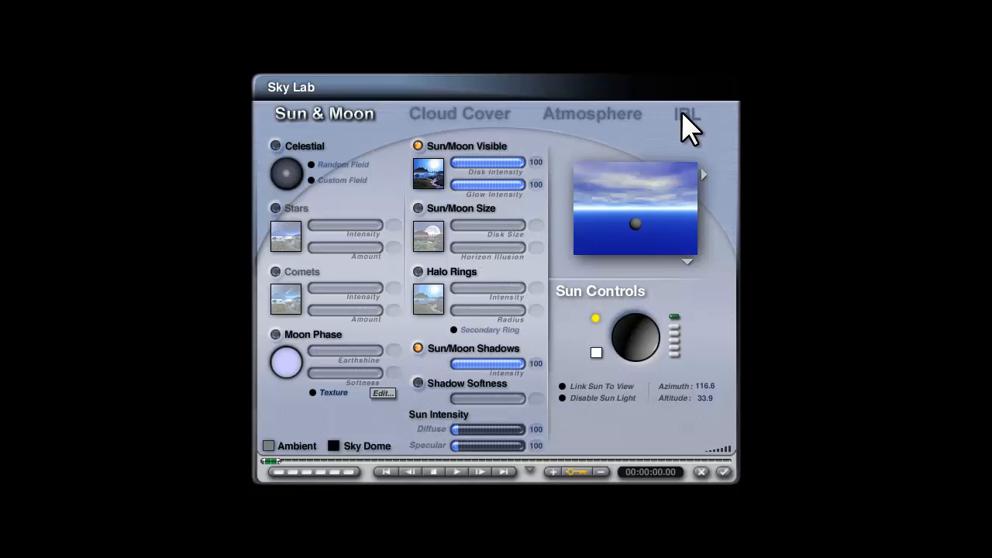
Load GarageClosed_1280.hdr as the sky's image-based light and set its Intensity to 1.
{"action": "left_click", "coordinate": [682, 113]}
{"action": "left_click", "coordinate": [434, 265]}
{"action": "left_click", "coordinate": [516, 266]}
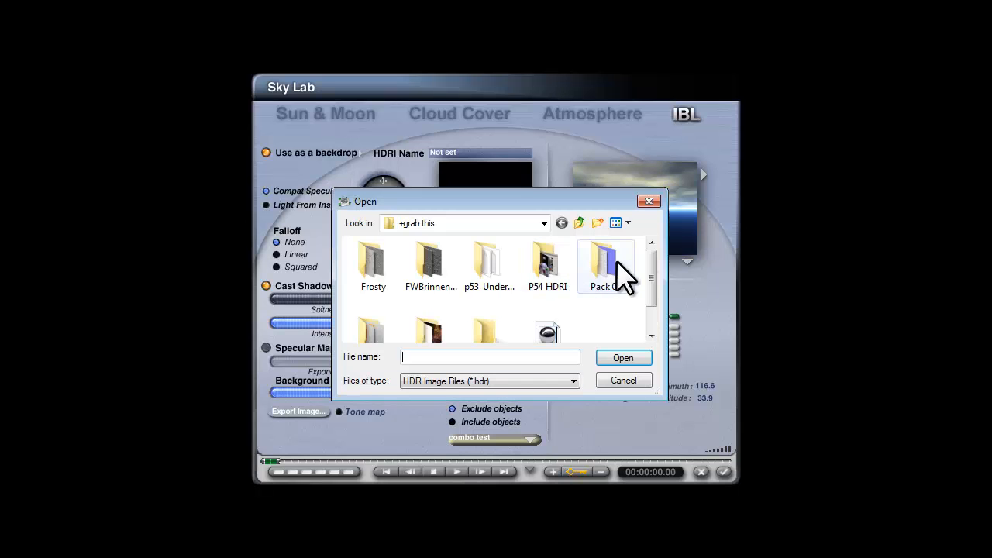
{"action": "scroll", "coordinate": [624, 294], "scroll_direction": "down", "scroll_amount": 1}
{"action": "left_click", "coordinate": [547, 299]}
{"action": "left_click", "coordinate": [623, 357]}
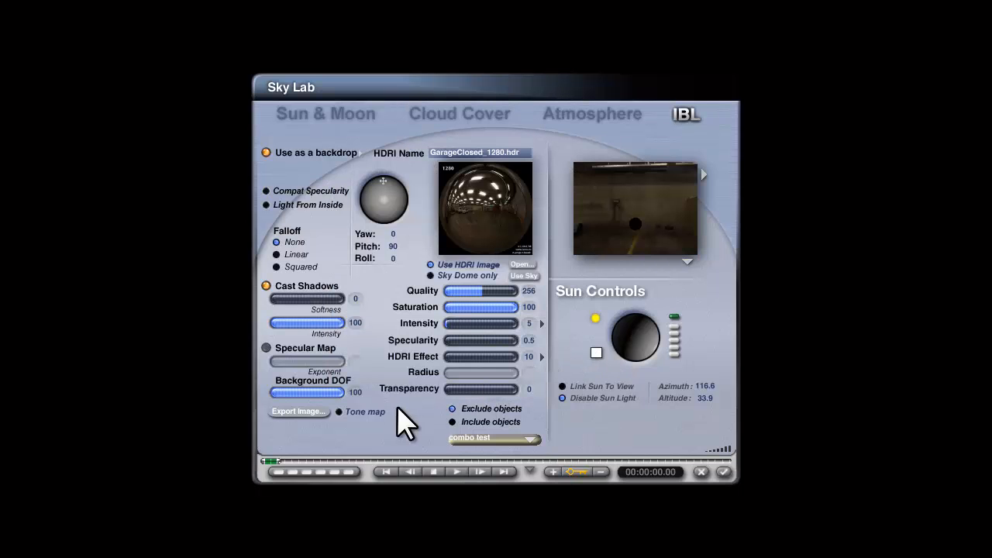
{"action": "key", "text": "Return"}
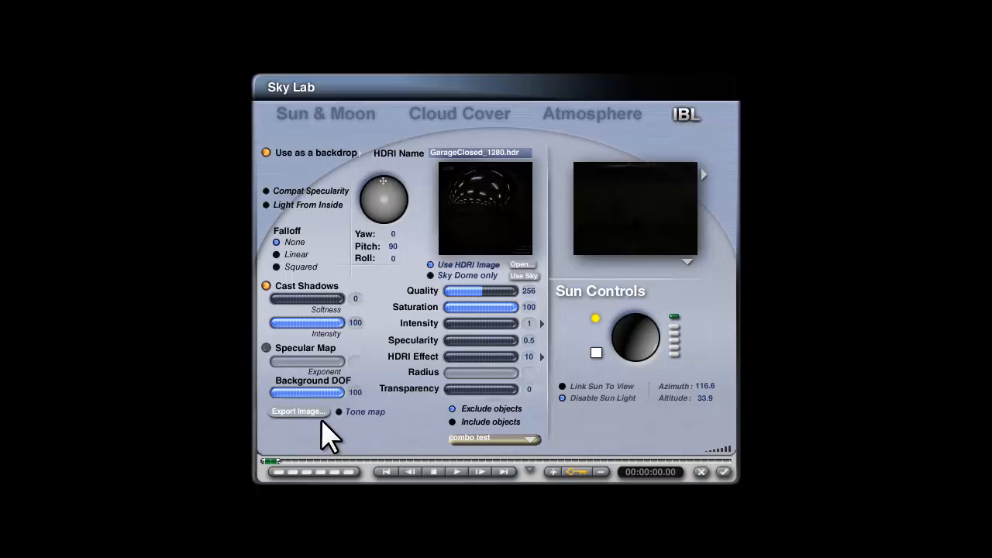
Export the HDRI as the 24-bit bitmap Sm1.bmp with the Spherical type, and accept the sky settings.
{"action": "left_click", "coordinate": [298, 412]}
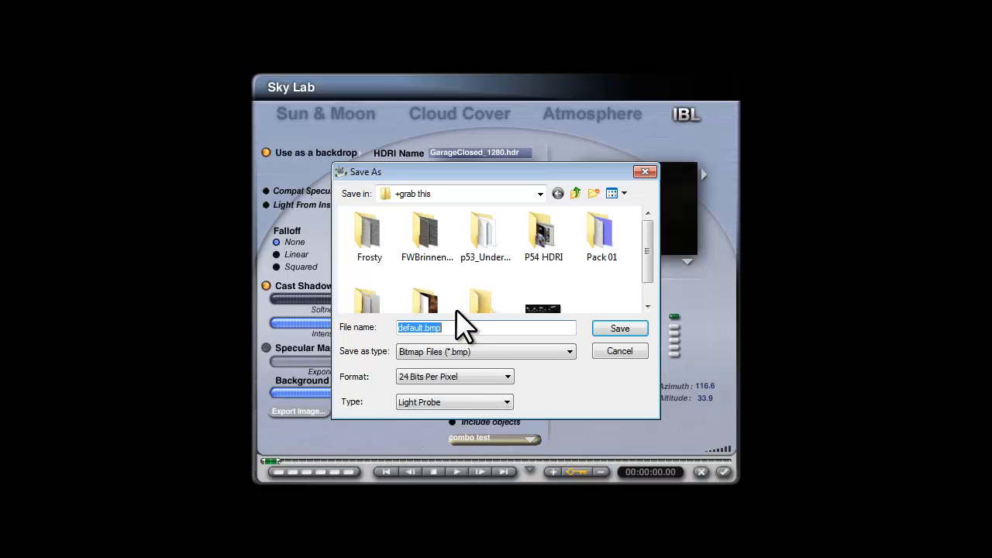
{"action": "left_click", "coordinate": [546, 308]}
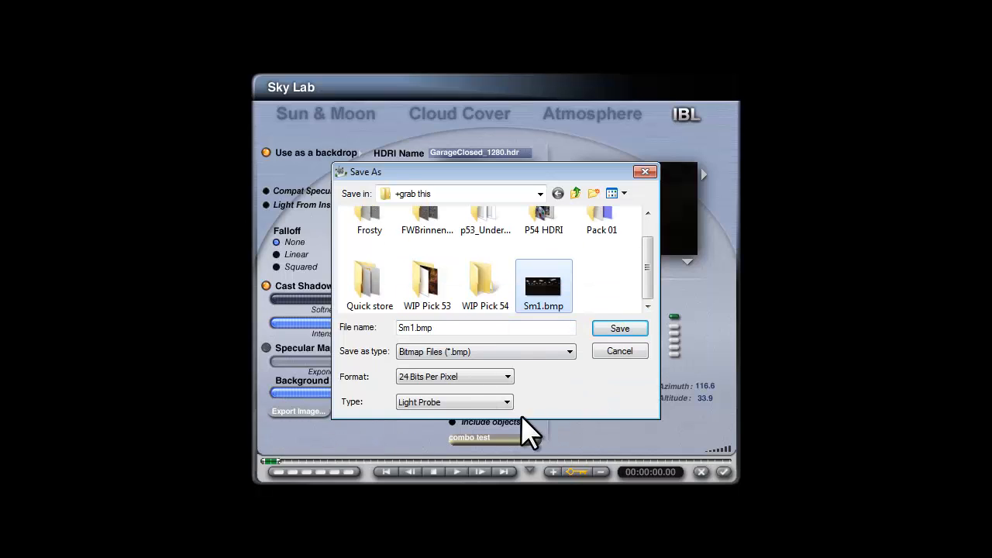
{"action": "left_click", "coordinate": [437, 403]}
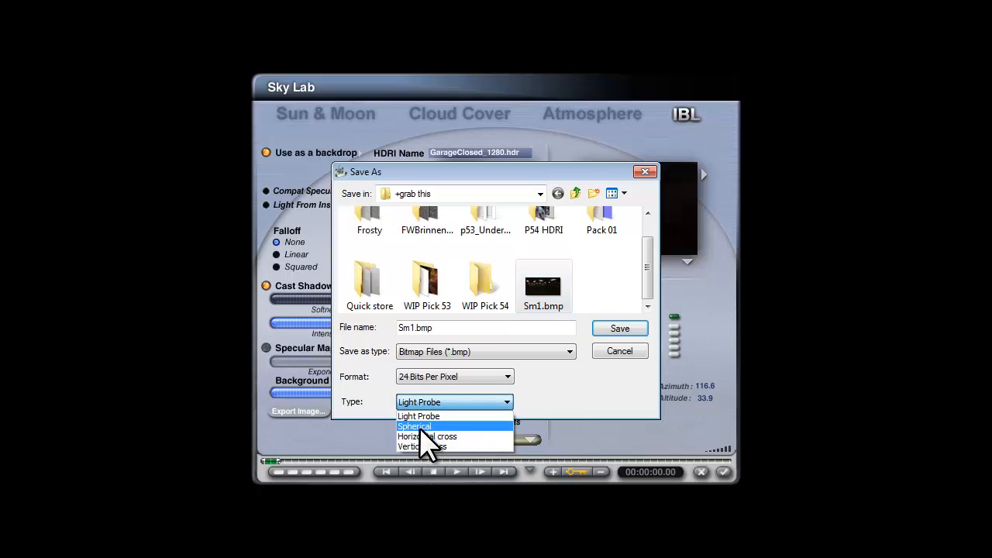
{"action": "left_click", "coordinate": [423, 426]}
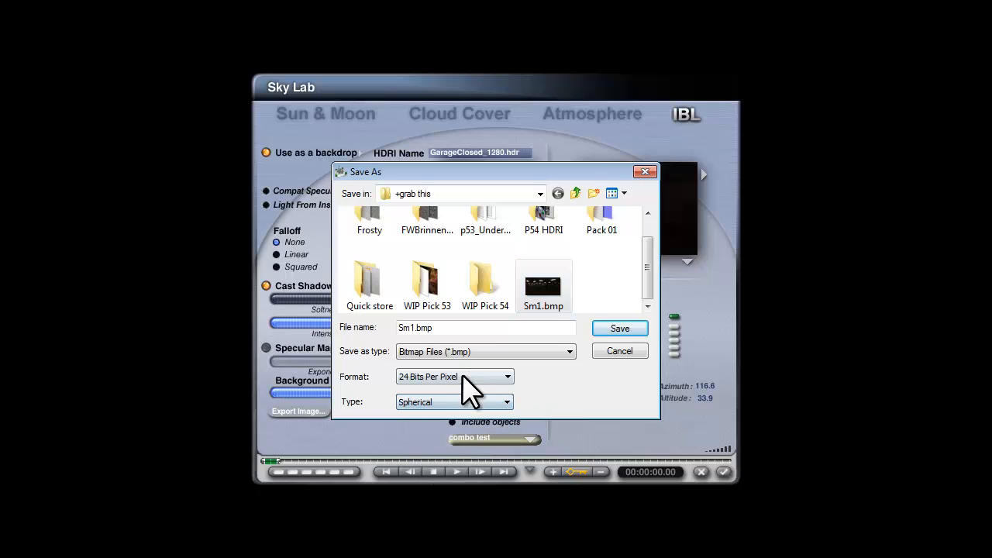
{"action": "left_click", "coordinate": [620, 332]}
{"action": "left_click", "coordinate": [542, 292]}
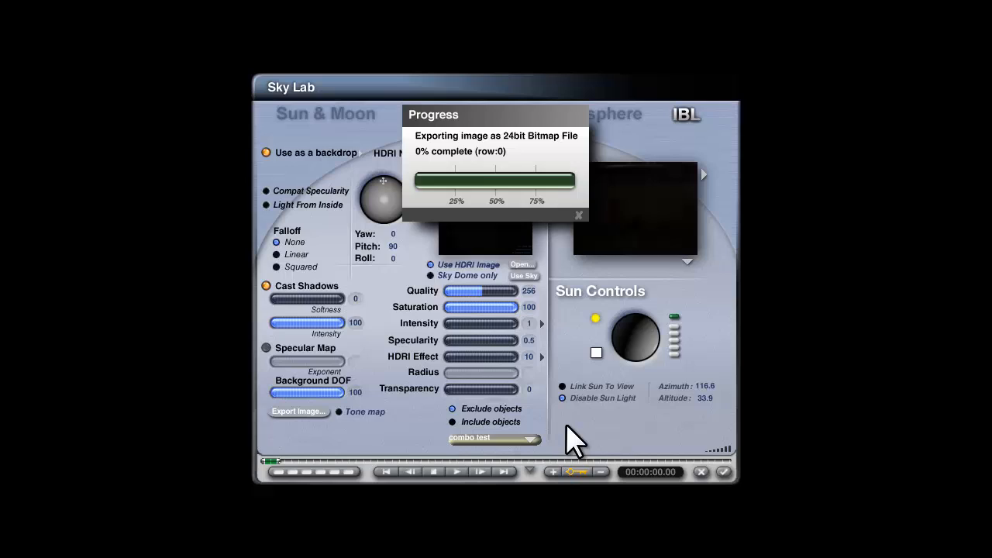
{"action": "left_click", "coordinate": [723, 471]}
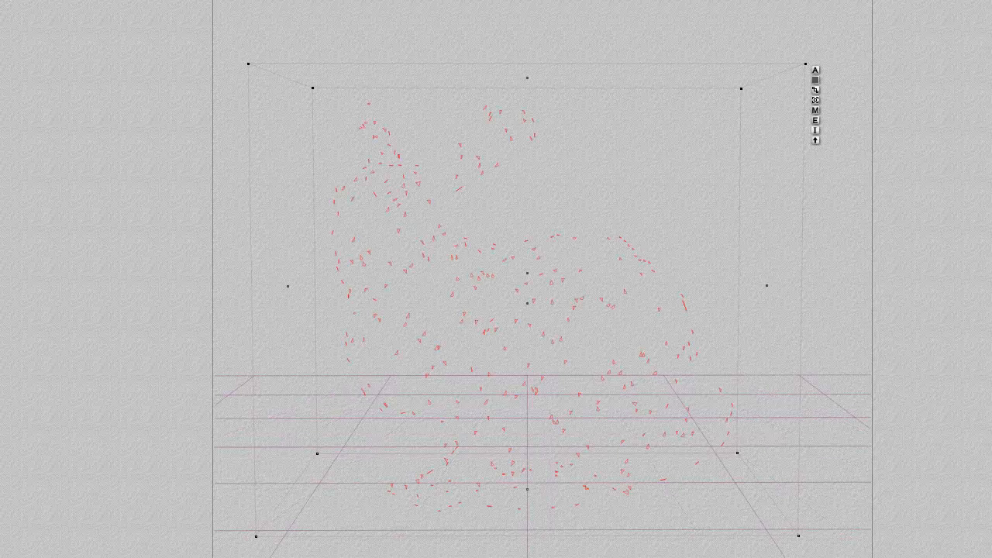
Delete the bunny and add the xyzrgb_statuette16 object from the StanfordScans2 category of the Space project library.
{"action": "key", "text": "Delete"}
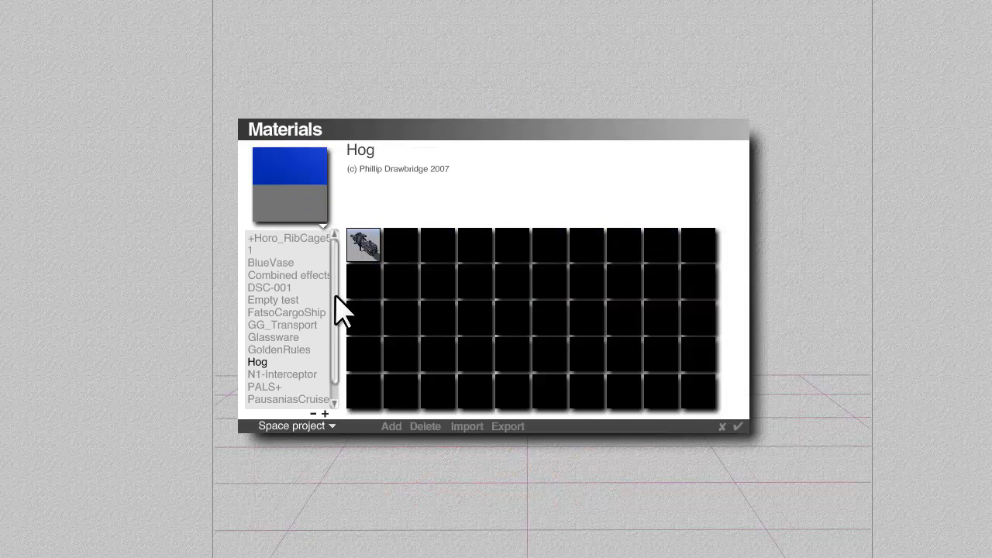
{"action": "scroll", "coordinate": [341, 313], "scroll_direction": "down", "scroll_amount": 2}
{"action": "left_click", "coordinate": [319, 375]}
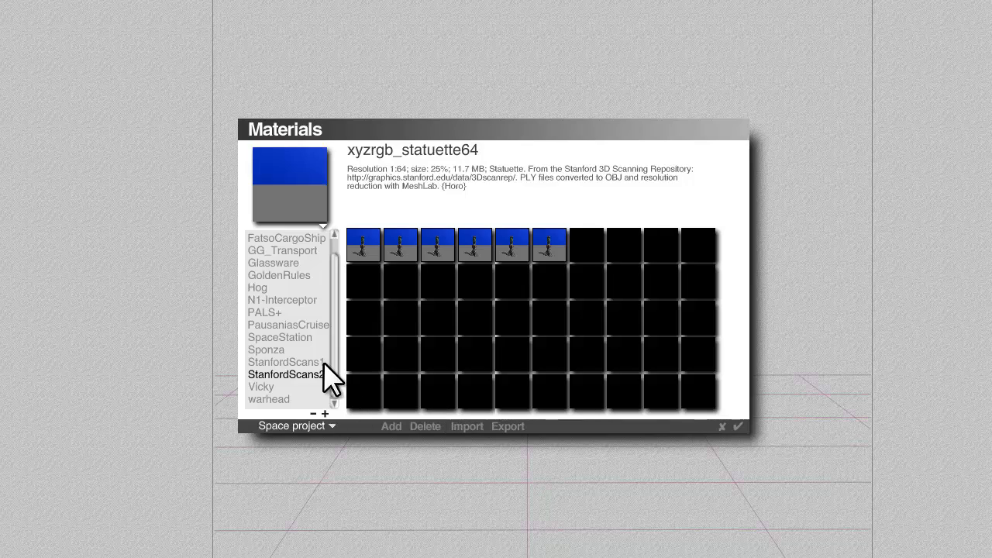
{"action": "left_click", "coordinate": [406, 251]}
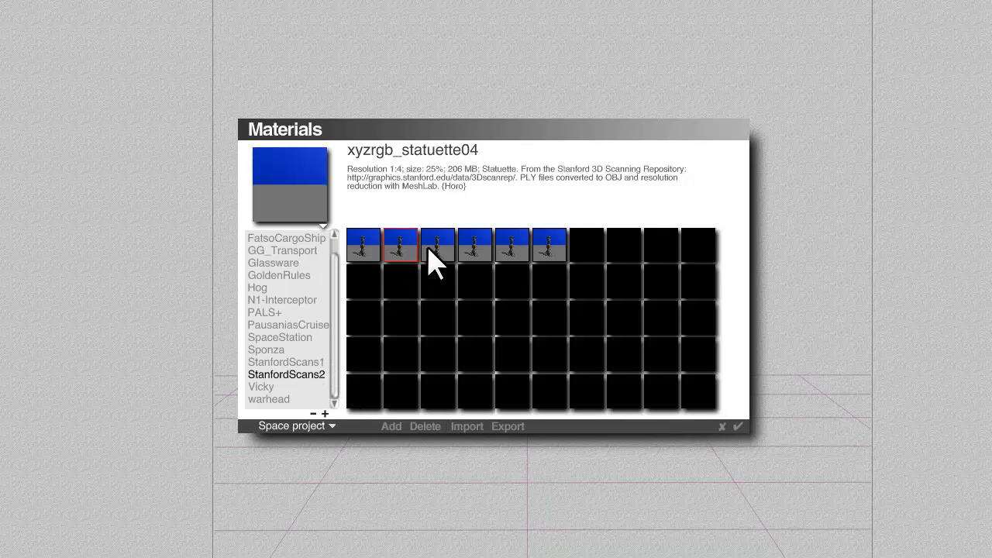
{"action": "left_click", "coordinate": [475, 258]}
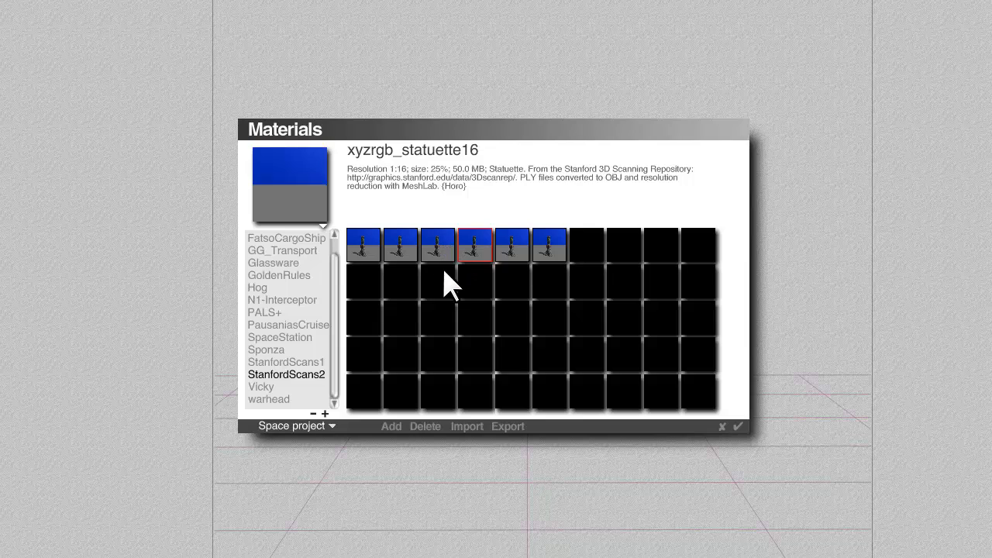
{"action": "left_click", "coordinate": [735, 425]}
{"action": "key", "text": "3"}
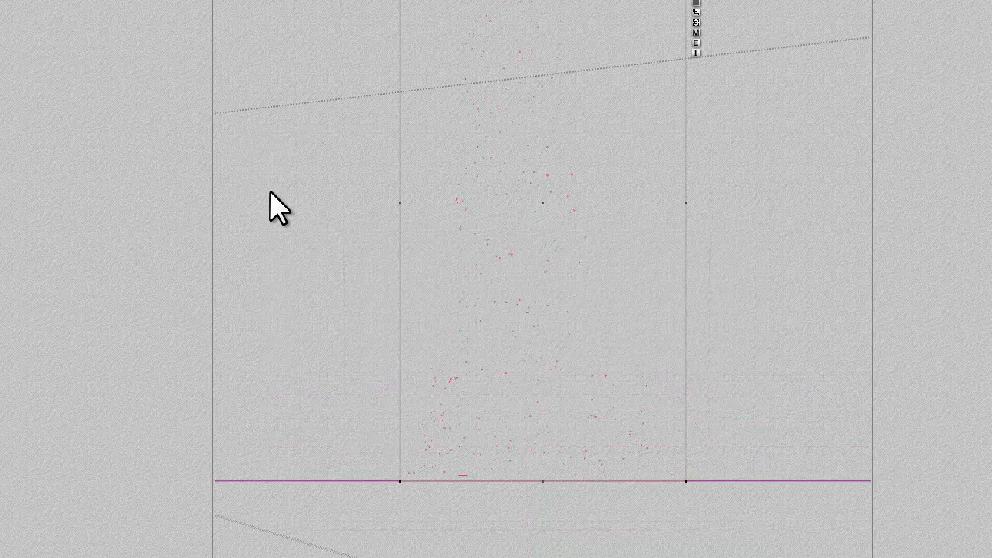
Frame the statuette in the camera view and run a brief test render.
{"action": "left_click_drag", "start_coordinate": [554, 331], "coordinate": [553, 332]}
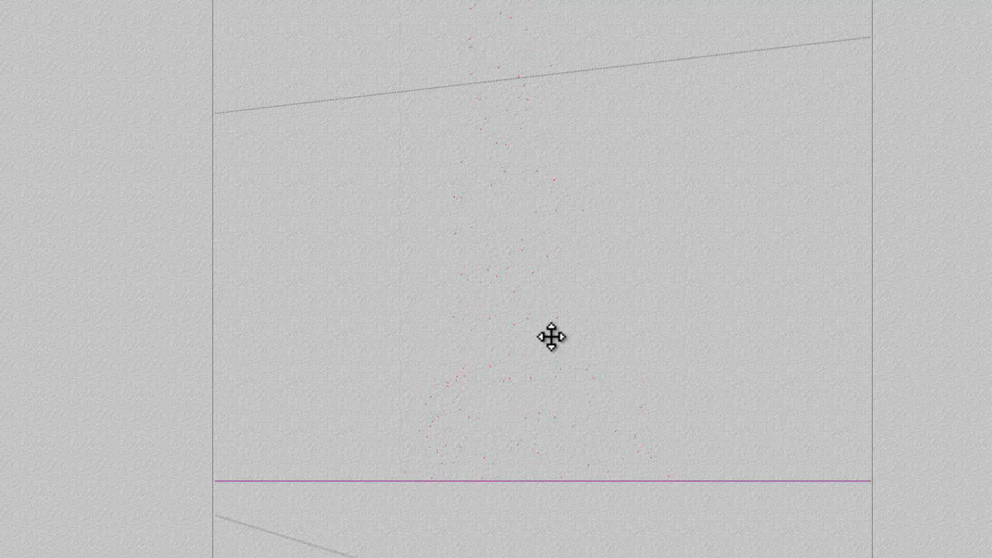
{"action": "key", "text": "1"}
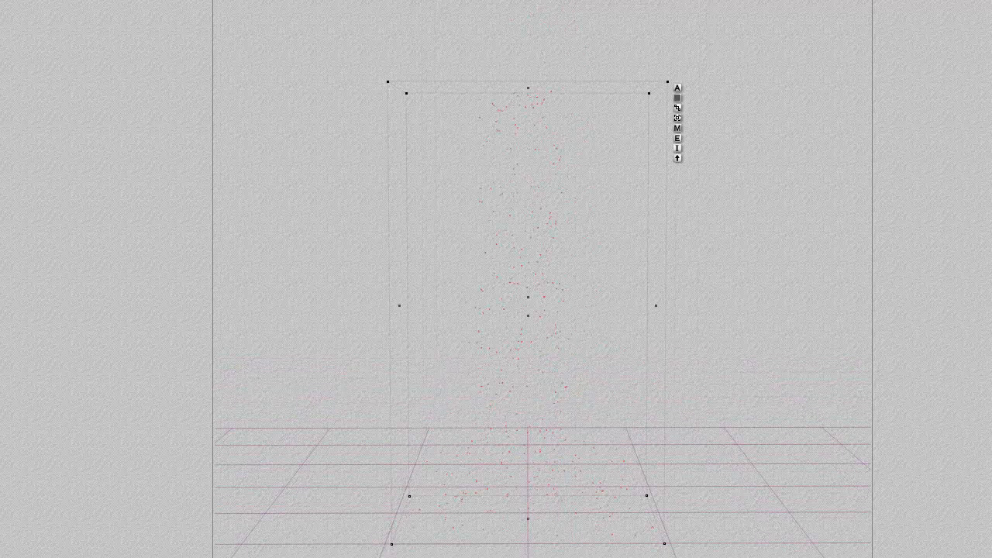
{"action": "key", "text": "ctrl+r"}
{"action": "key", "text": "Escape"}
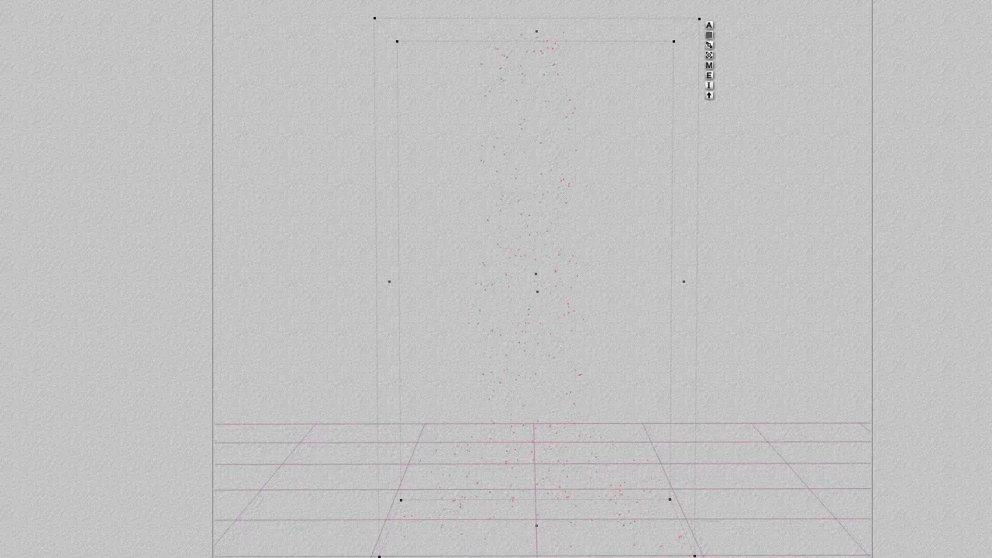
Apply the CheckBlue preset from the @5 category of the material library to the statuette.
{"action": "left_click", "coordinate": [710, 66]}
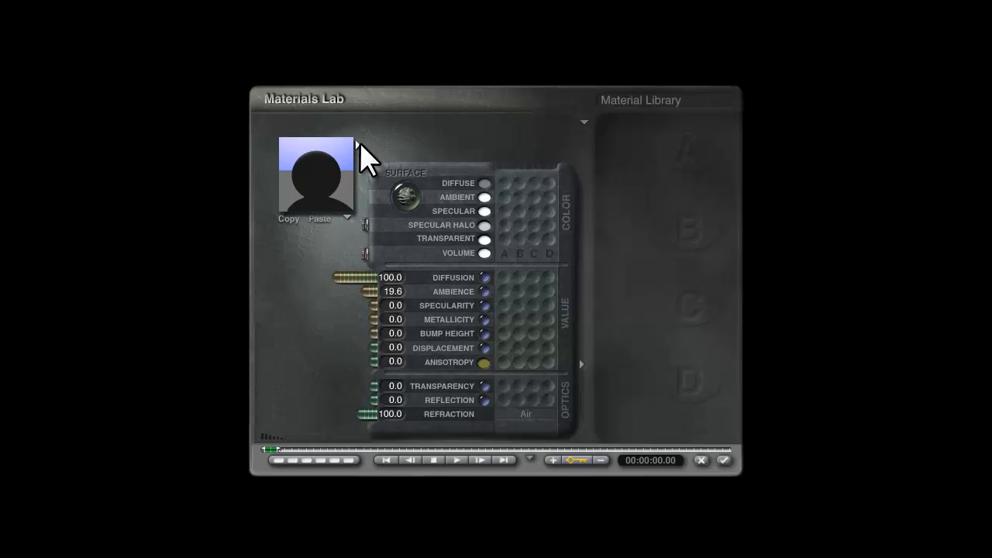
{"action": "left_click", "coordinate": [359, 143]}
{"action": "scroll", "coordinate": [334, 299], "scroll_direction": "up", "scroll_amount": 1}
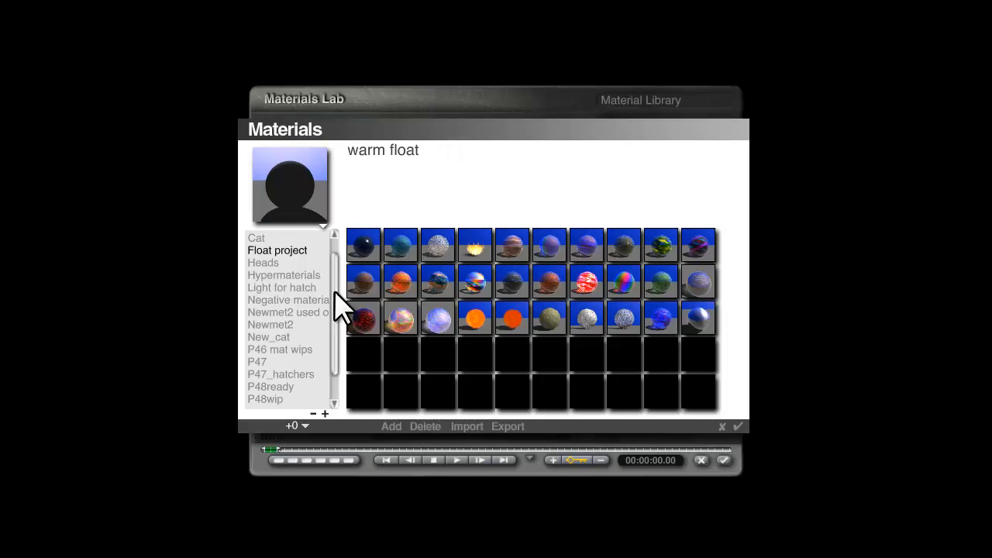
{"action": "scroll", "coordinate": [341, 307], "scroll_direction": "up", "scroll_amount": 5}
{"action": "left_click", "coordinate": [256, 238]}
{"action": "left_click", "coordinate": [444, 322]}
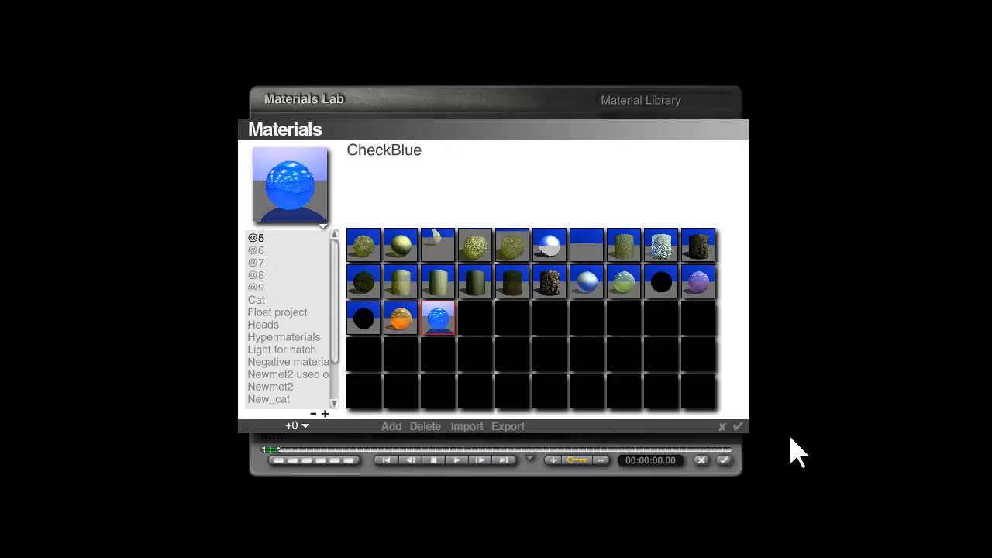
{"action": "left_click", "coordinate": [739, 427]}
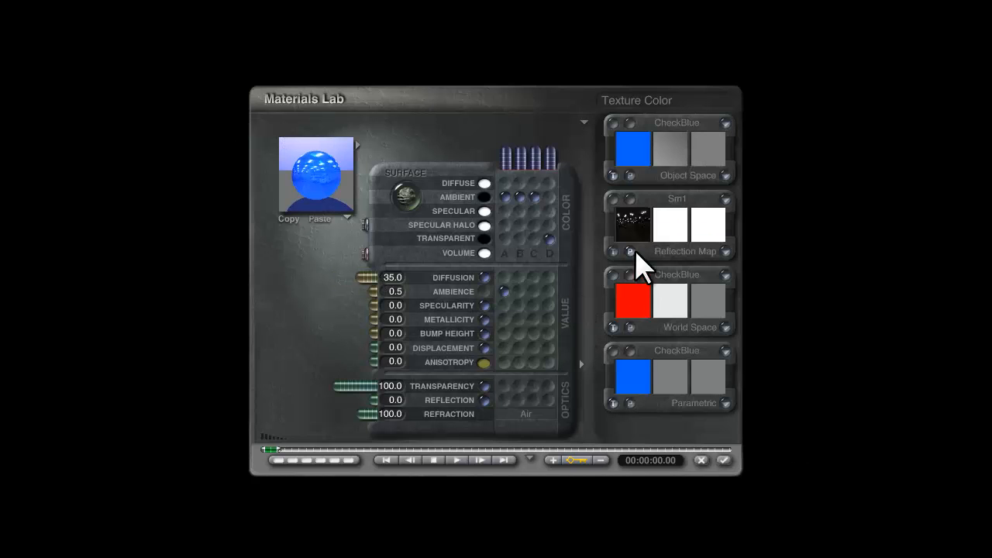
Load Sm1.bmp from the +grab this folder as the Reflection Map texture's picture, and accept the material.
{"action": "left_click", "coordinate": [631, 217]}
{"action": "left_click", "coordinate": [318, 142]}
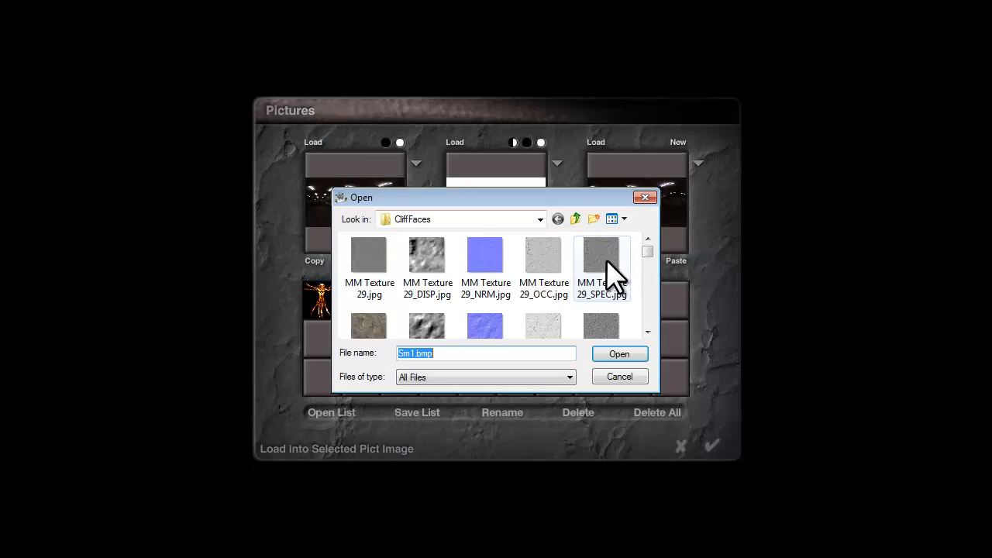
{"action": "left_click", "coordinate": [575, 219]}
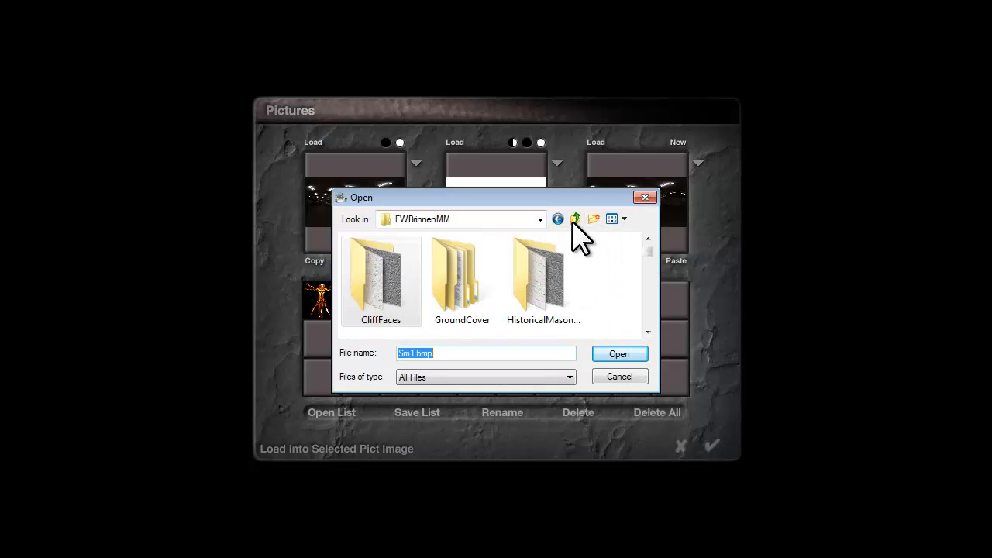
{"action": "left_click", "coordinate": [575, 219]}
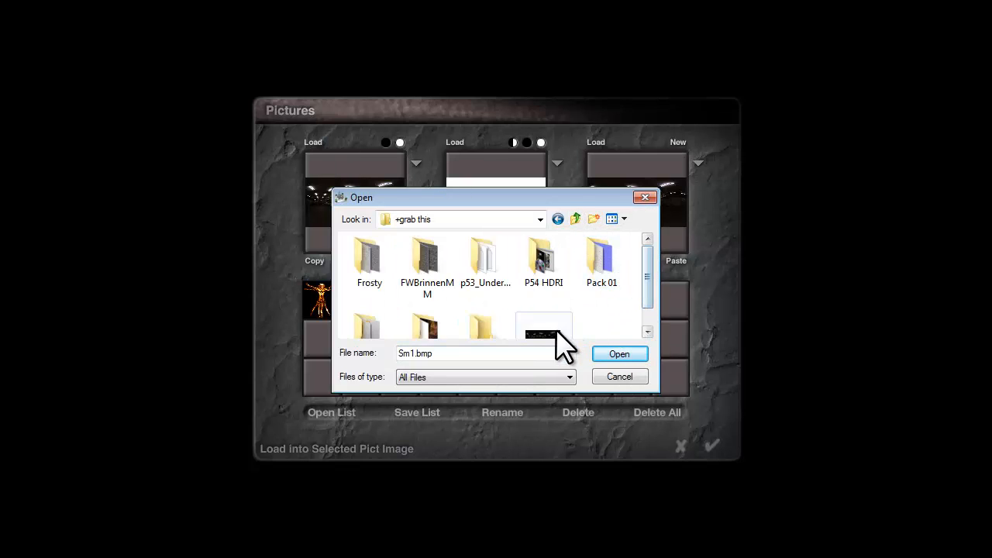
{"action": "left_click", "coordinate": [620, 355]}
{"action": "left_click", "coordinate": [710, 445]}
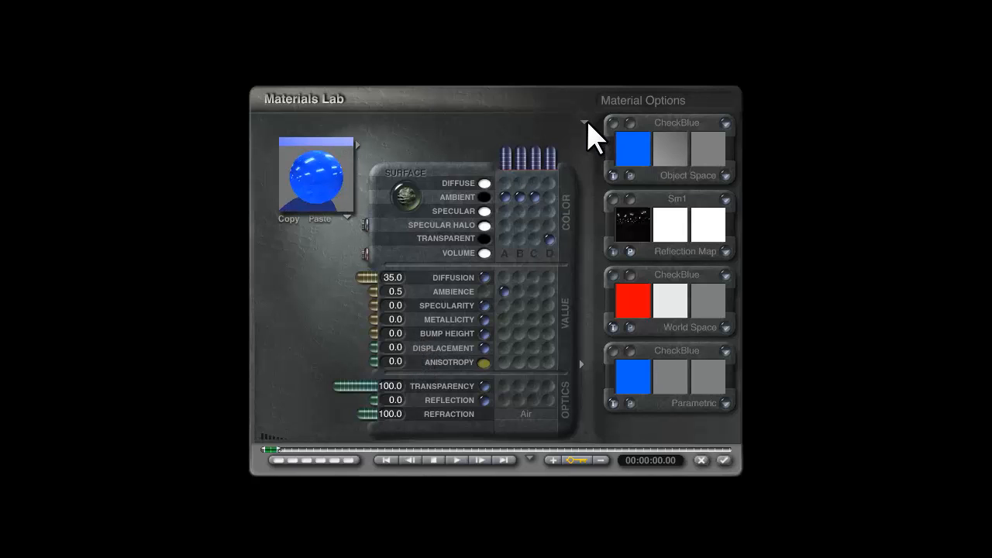
{"action": "left_click", "coordinate": [723, 460]}
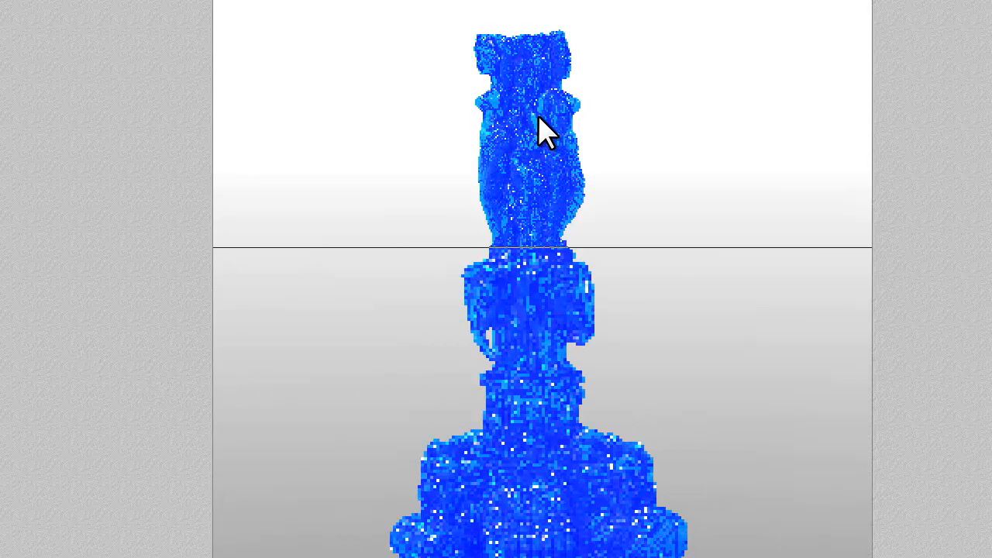
Render selected areas across the statuette's upper body and middle to inspect the material.
{"action": "left_click_drag", "start_coordinate": [573, 235], "coordinate": [524, 176]}
{"action": "left_click", "coordinate": [514, 200]}
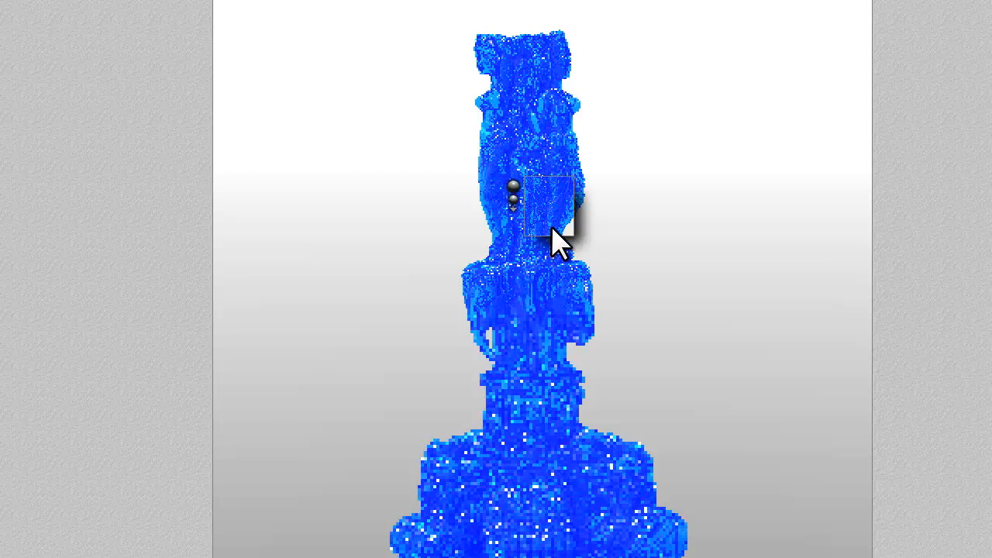
{"action": "left_click_drag", "start_coordinate": [559, 262], "coordinate": [549, 239]}
{"action": "left_click", "coordinate": [538, 264]}
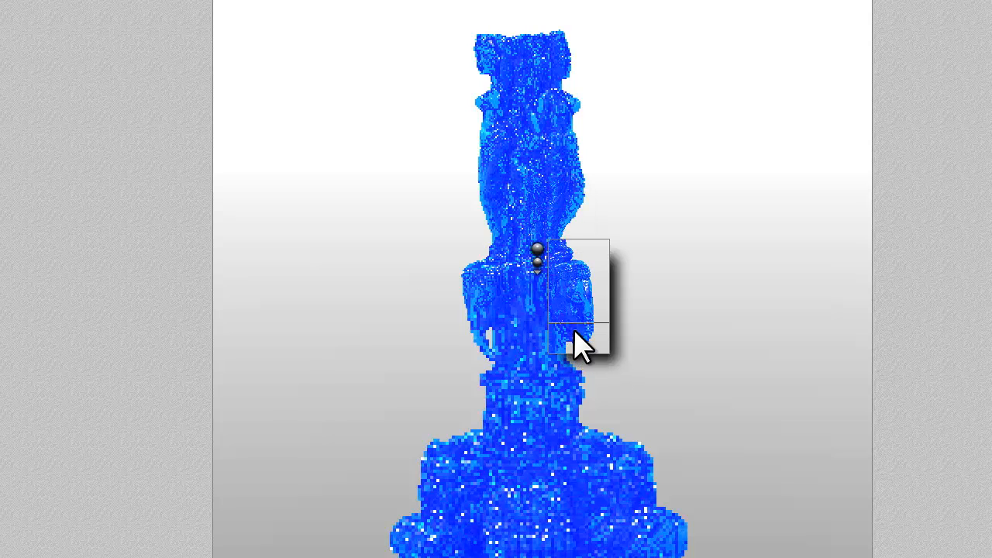
{"action": "key", "text": "Escape"}
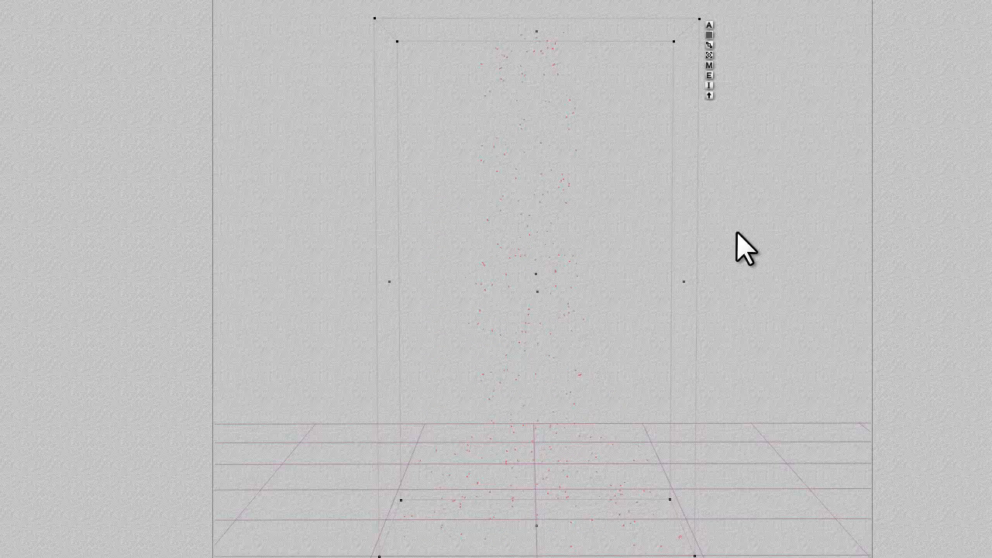
In the statuette's Blend Curvature texture, copy component 1's blue to component 2 and raise its lightness to 159.
{"action": "left_click", "coordinate": [710, 62]}
{"action": "left_click", "coordinate": [637, 227]}
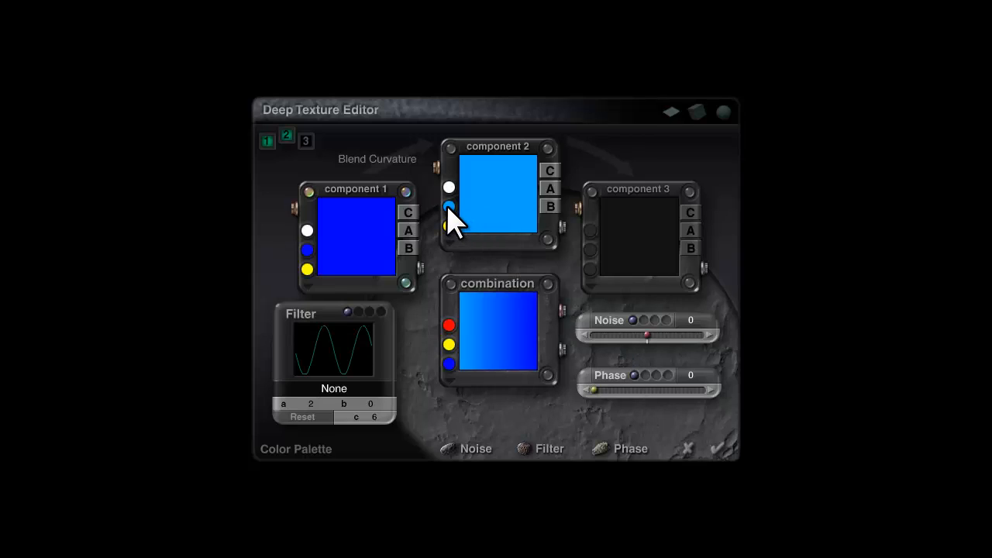
{"action": "left_click_drag", "start_coordinate": [447, 206], "coordinate": [313, 254]}
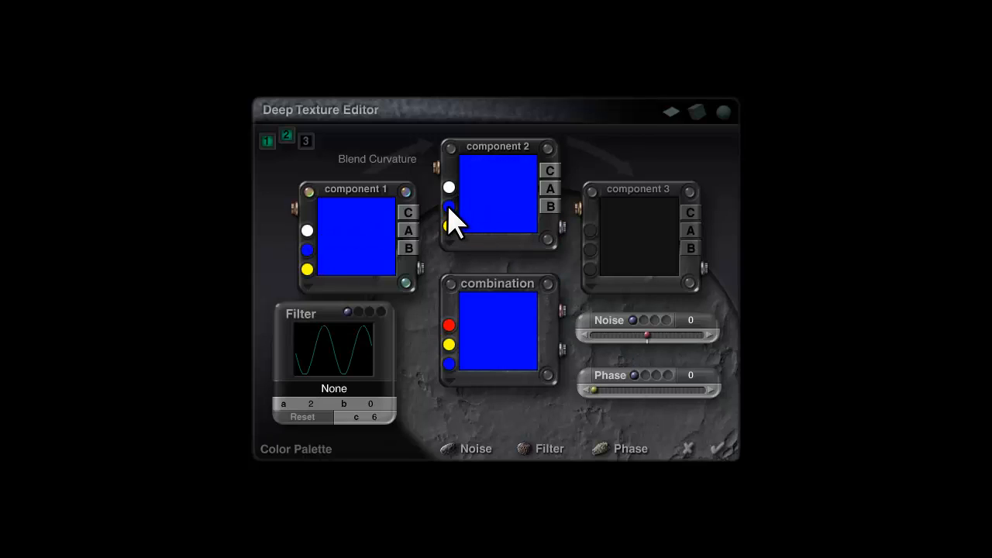
{"action": "left_click", "coordinate": [448, 206], "text": "alt"}
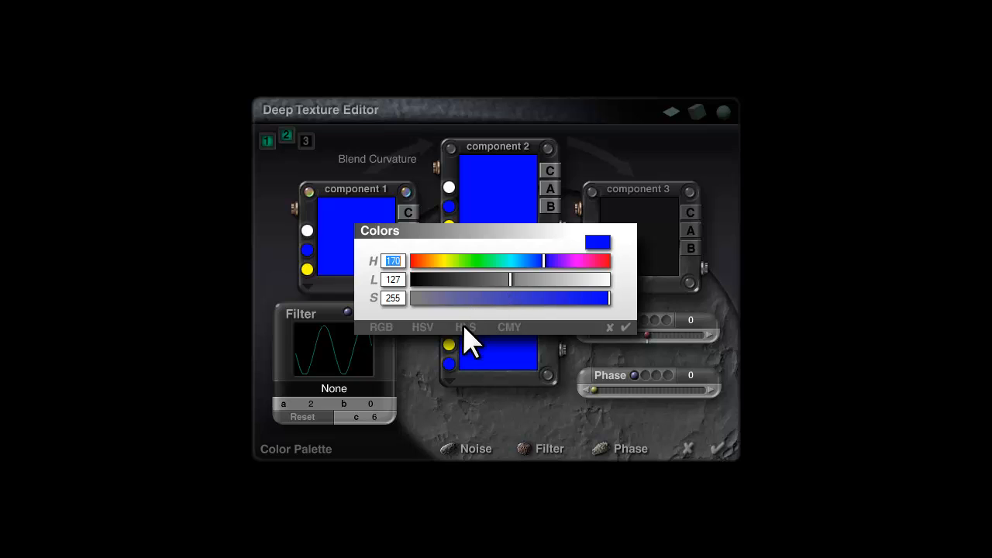
{"action": "left_click", "coordinate": [467, 329]}
{"action": "left_click_drag", "start_coordinate": [508, 278], "coordinate": [530, 271]}
{"action": "left_click", "coordinate": [624, 327]}
Shift component 2's blue to hue 155 with saturation 254, and accept the texture and the material.
{"action": "left_click", "coordinate": [449, 208]}
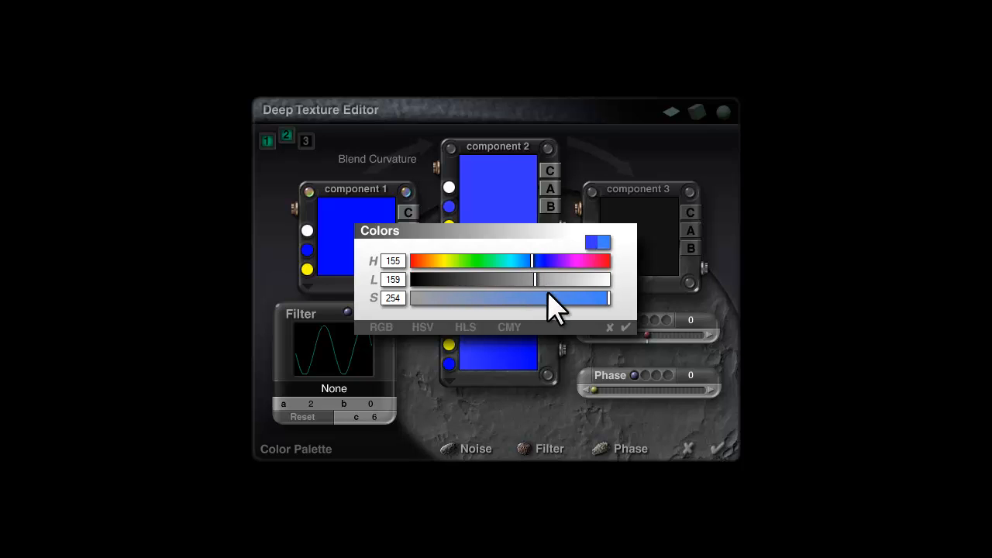
{"action": "left_click", "coordinate": [624, 327]}
{"action": "left_click", "coordinate": [717, 449]}
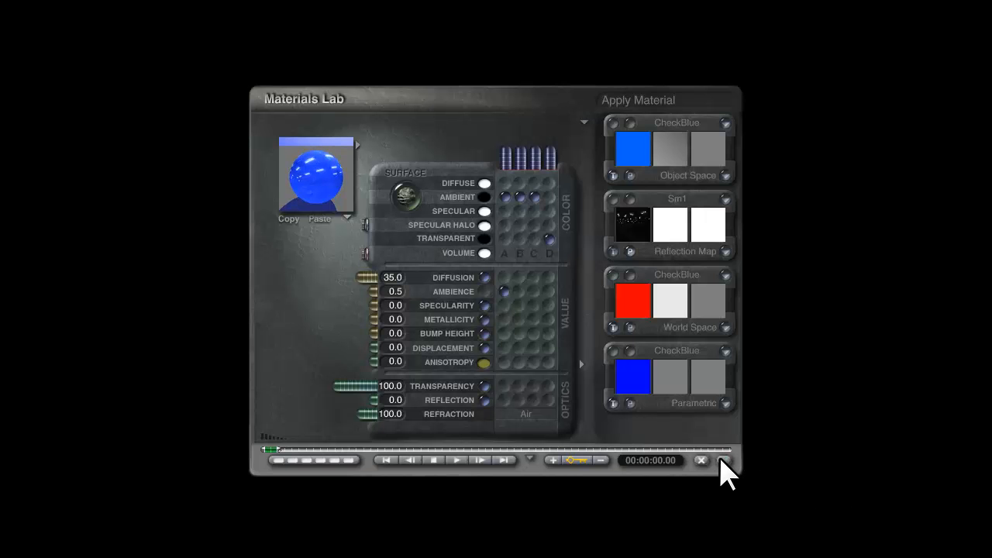
{"action": "left_click", "coordinate": [720, 463]}
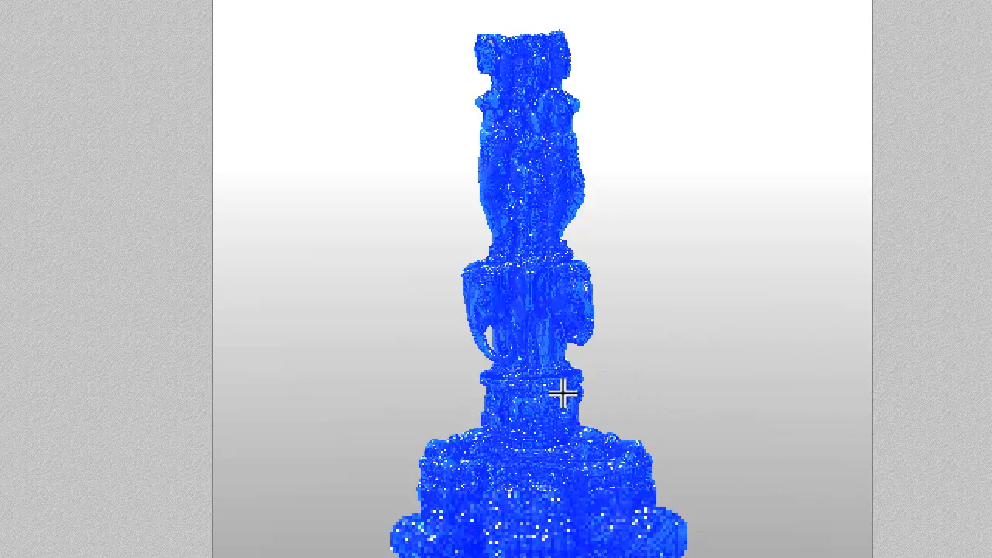
Stop the render, check the statuette in the top view, and return to the camera view.
{"action": "left_click", "coordinate": [522, 254]}
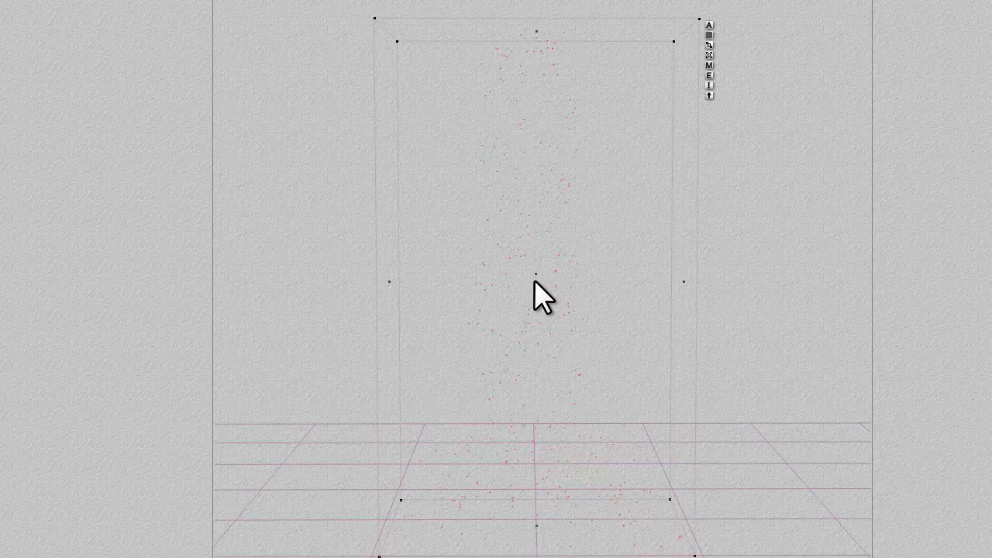
{"action": "key", "text": "2"}
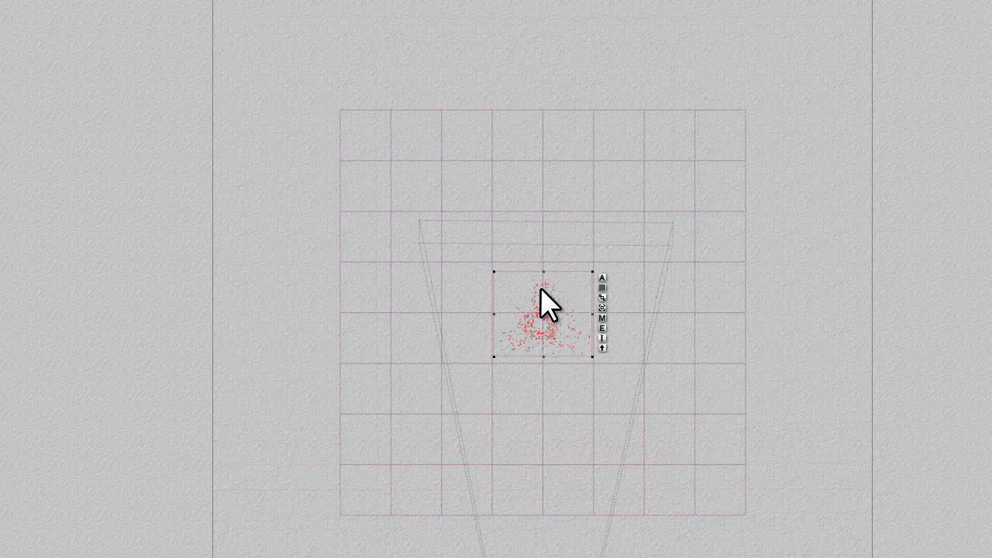
{"action": "key", "text": "1"}
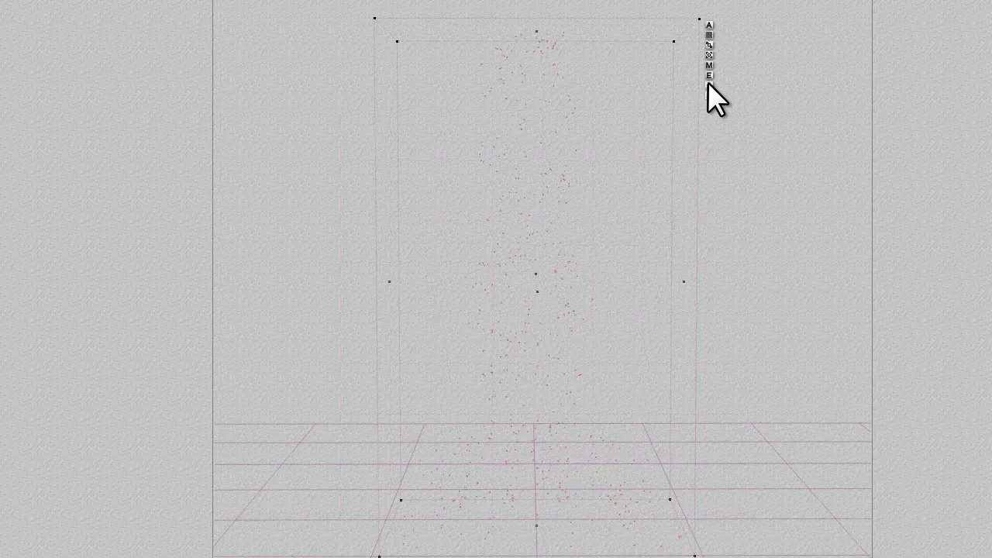
Reset the statuette's material to the plain default, set its Ambient color to orange, and accept it.
{"action": "left_click", "coordinate": [708, 66]}
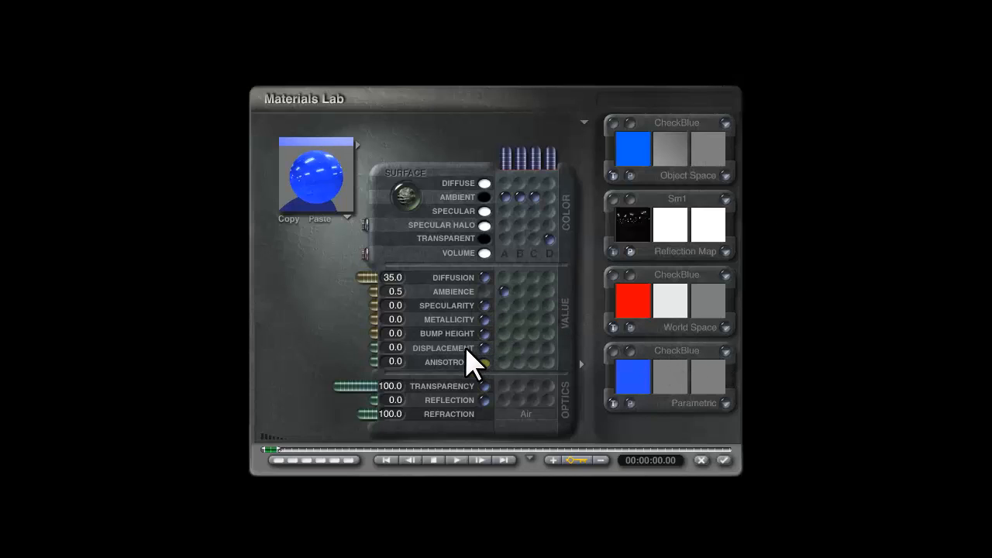
{"action": "left_click", "coordinate": [365, 256]}
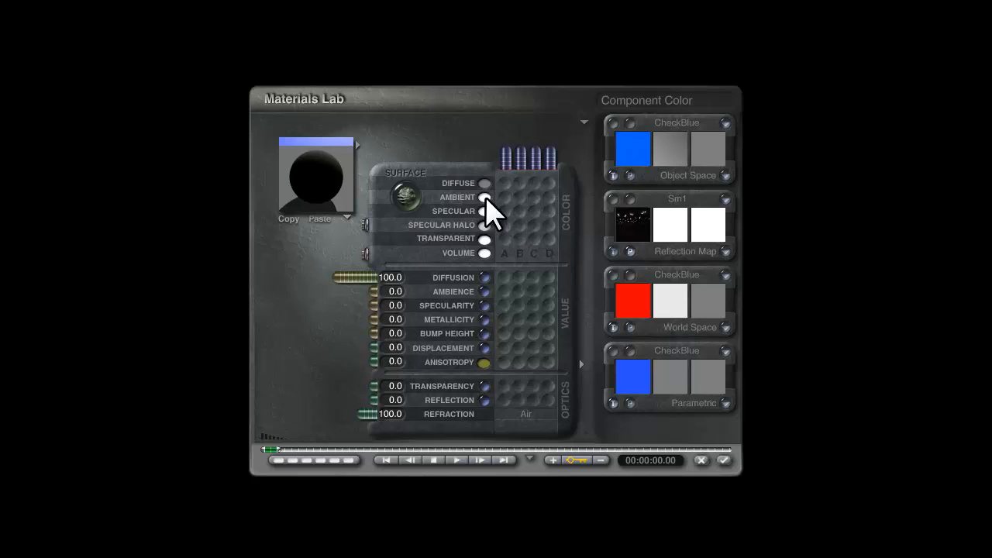
{"action": "left_click_drag", "start_coordinate": [484, 198], "coordinate": [583, 207]}
{"action": "left_click", "coordinate": [723, 460]}
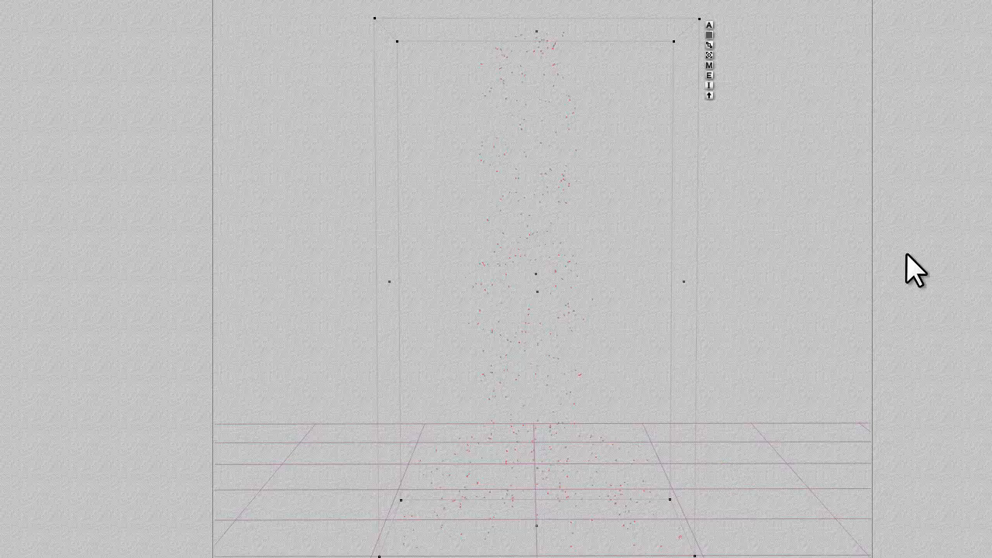
Reopen the statuette's material, set Diffusion to 0, and drive Ambience with a texture in channel A.
{"action": "left_click", "coordinate": [717, 71]}
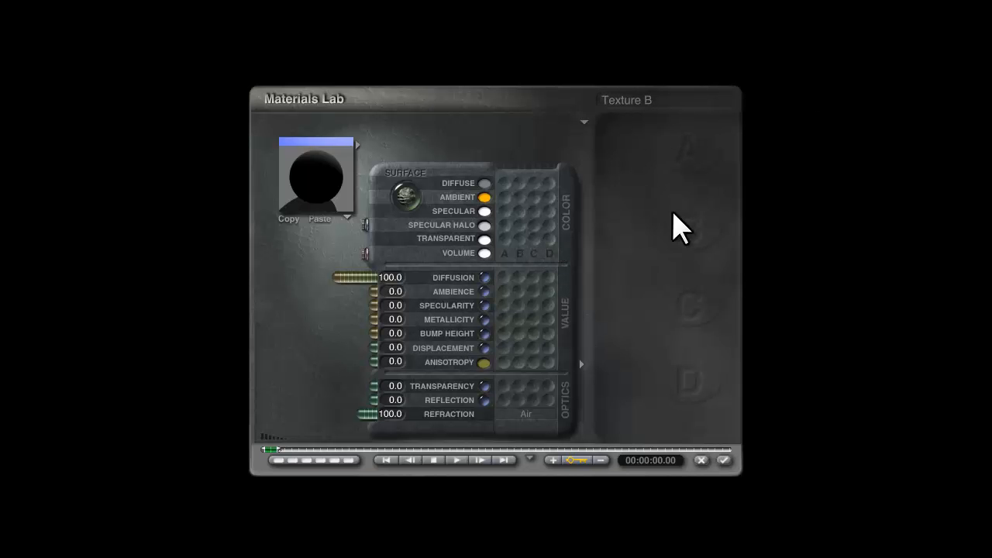
{"action": "left_click_drag", "start_coordinate": [343, 279], "coordinate": [464, 274]}
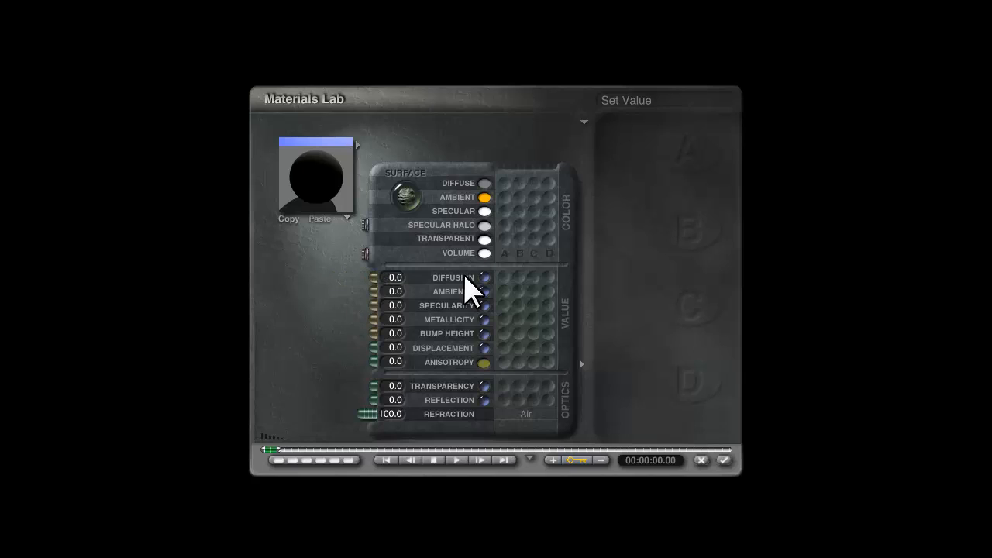
{"action": "left_click", "coordinate": [502, 292]}
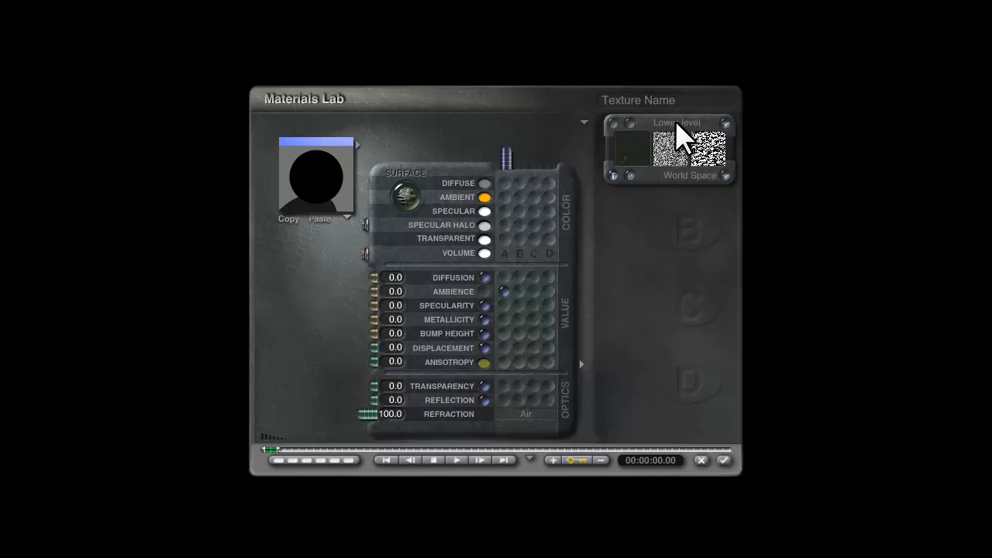
Load the plain bright-blue Hypertexture from the Basic texture category into channel A.
{"action": "left_click", "coordinate": [673, 143]}
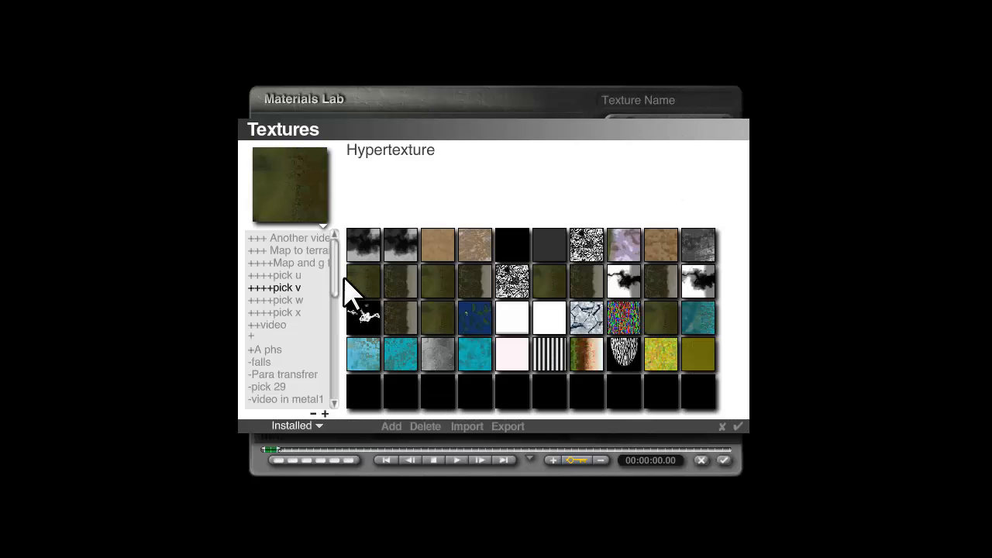
{"action": "left_click", "coordinate": [322, 242]}
{"action": "mouse_move", "coordinate": [332, 269]}
{"action": "left_mouse_down"}
{"action": "mouse_move", "coordinate": [336, 367]}
{"action": "mouse_move", "coordinate": [330, 250]}
{"action": "left_mouse_up"}
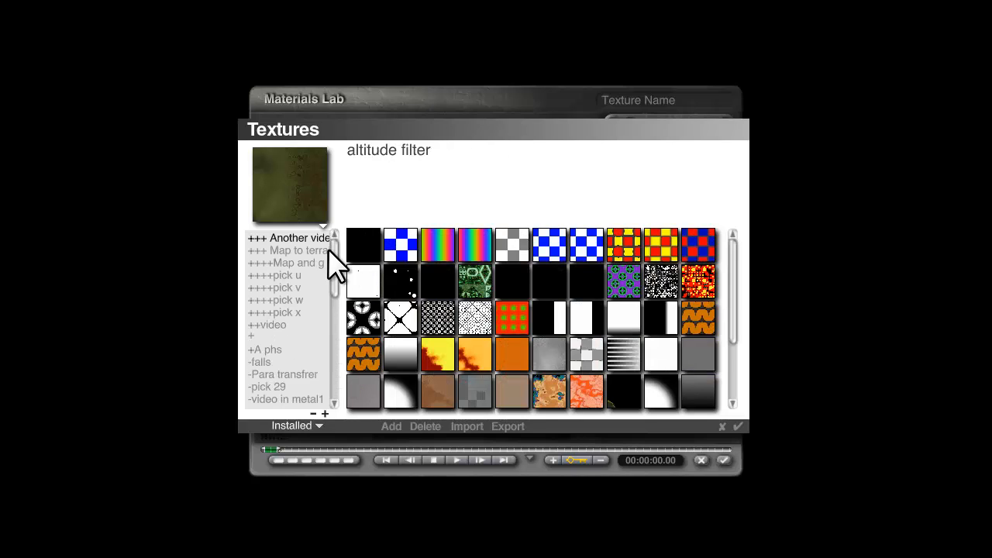
{"action": "left_click_drag", "start_coordinate": [728, 294], "coordinate": [737, 426]}
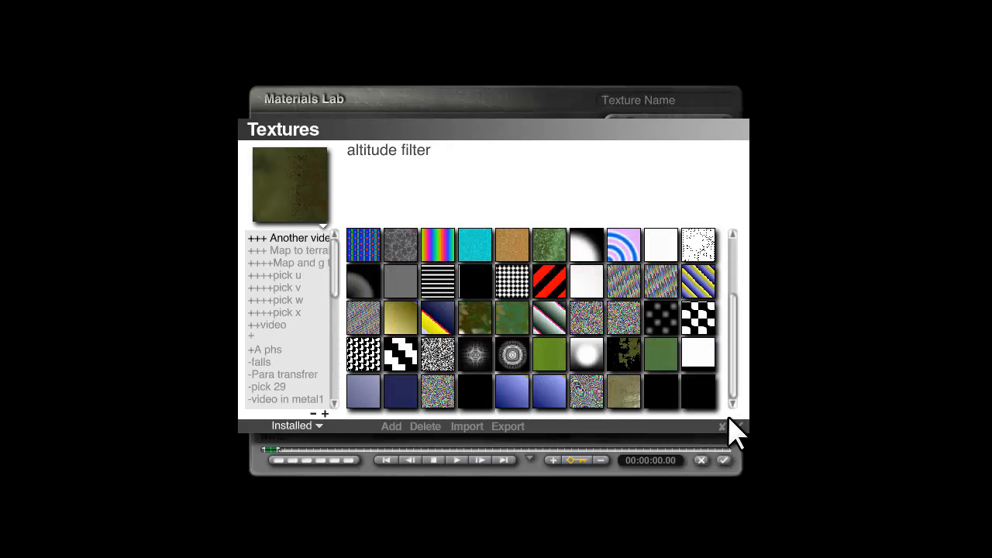
{"action": "left_click", "coordinate": [735, 426]}
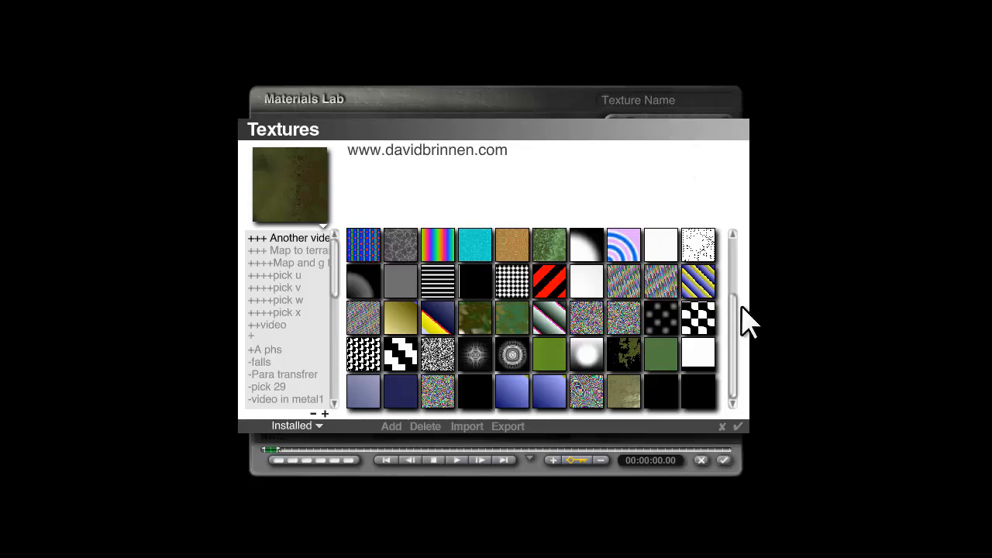
{"action": "scroll", "coordinate": [745, 314], "scroll_direction": "up", "scroll_amount": 3}
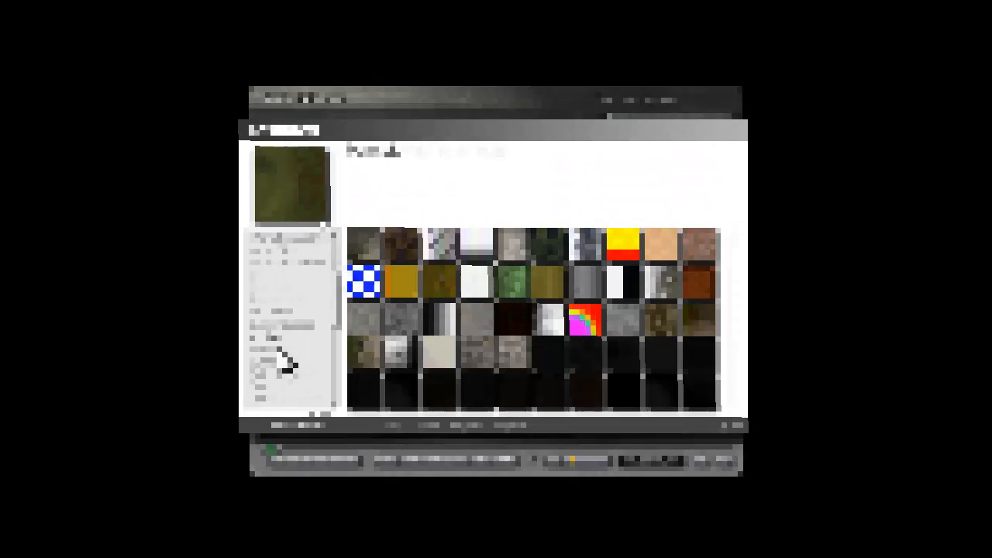
{"action": "scroll", "coordinate": [737, 283], "scroll_direction": "down", "scroll_amount": 3}
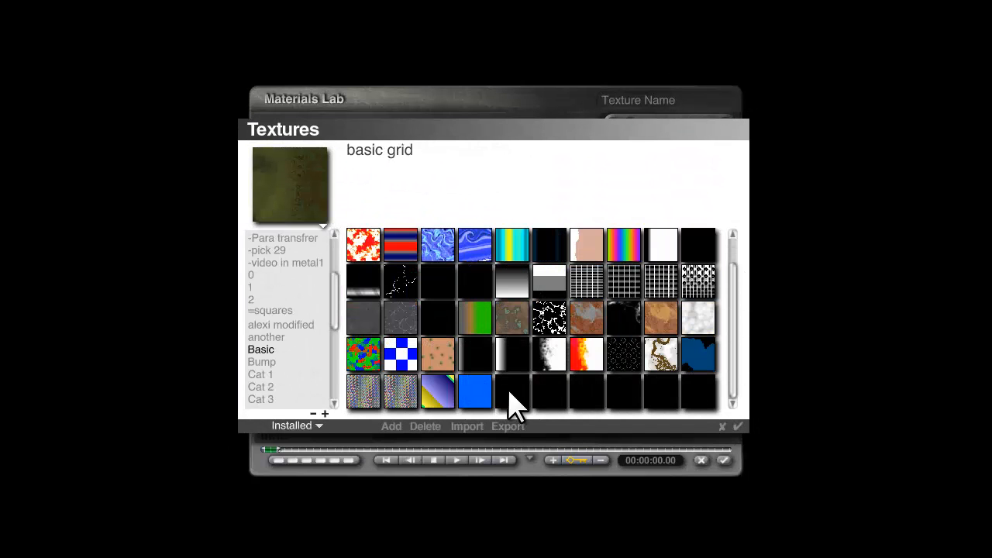
{"action": "left_click", "coordinate": [475, 391]}
{"action": "left_click", "coordinate": [738, 427]}
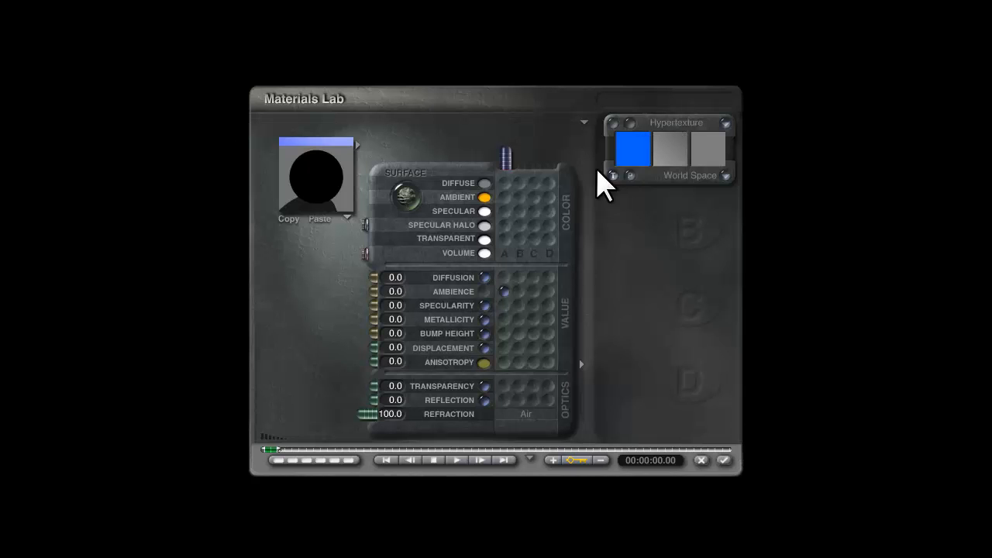
In the Deep Texture Editor, set the combination's color mode to None and copy component 3 onto component 2.
{"action": "left_click", "coordinate": [627, 124]}
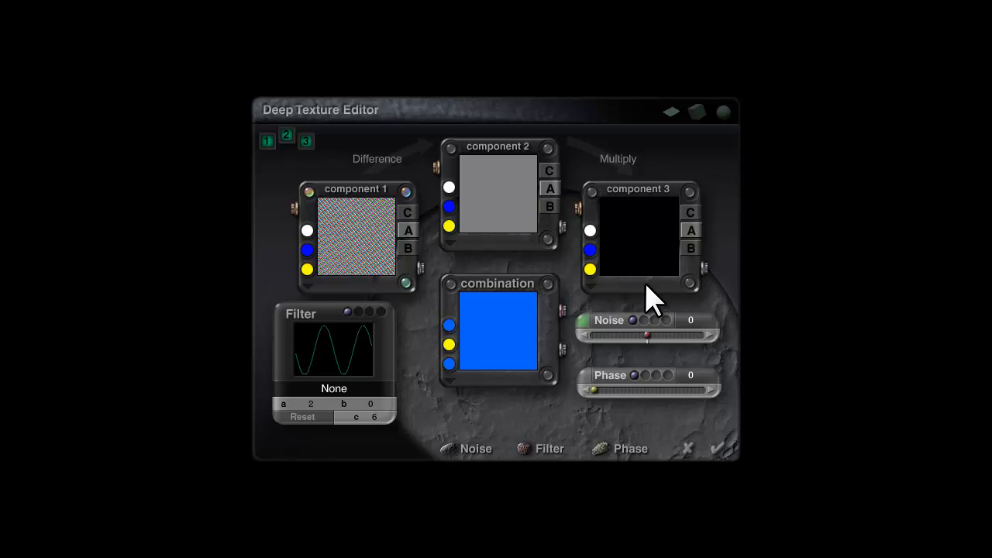
{"action": "left_click", "coordinate": [448, 380]}
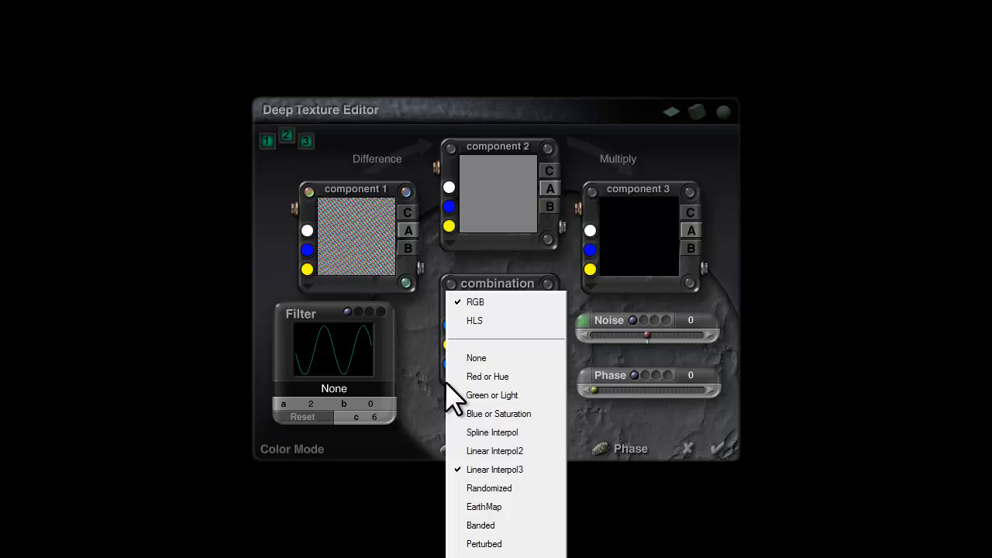
{"action": "left_click", "coordinate": [487, 354]}
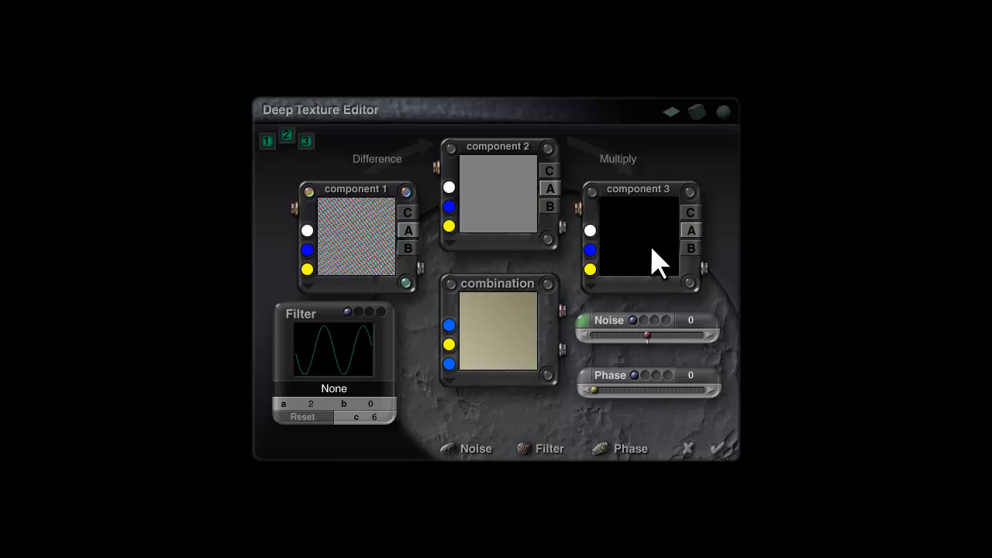
{"action": "left_click_drag", "start_coordinate": [655, 261], "coordinate": [507, 213]}
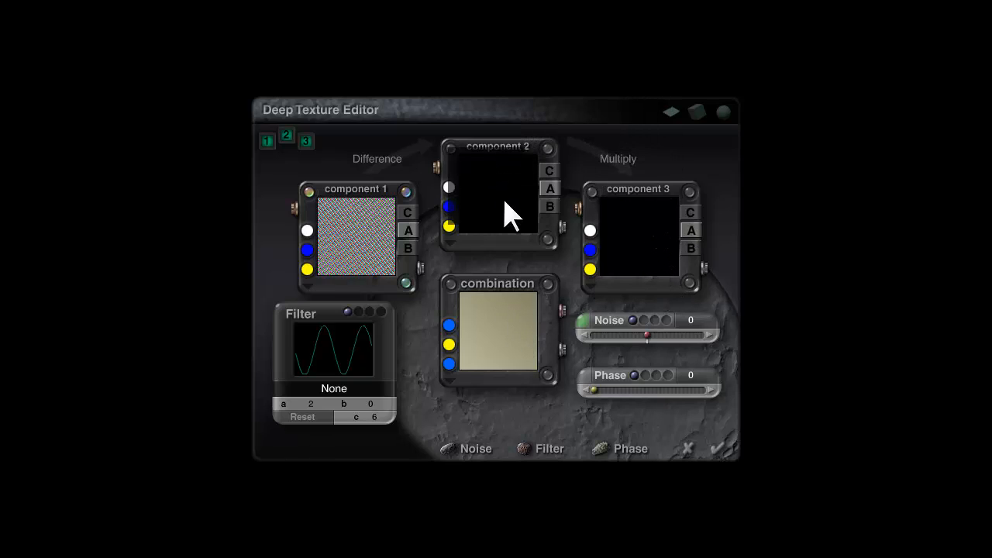
Blend components 1 and 2 with Multiply, remove component 3, and accept the texture.
{"action": "left_click", "coordinate": [378, 158]}
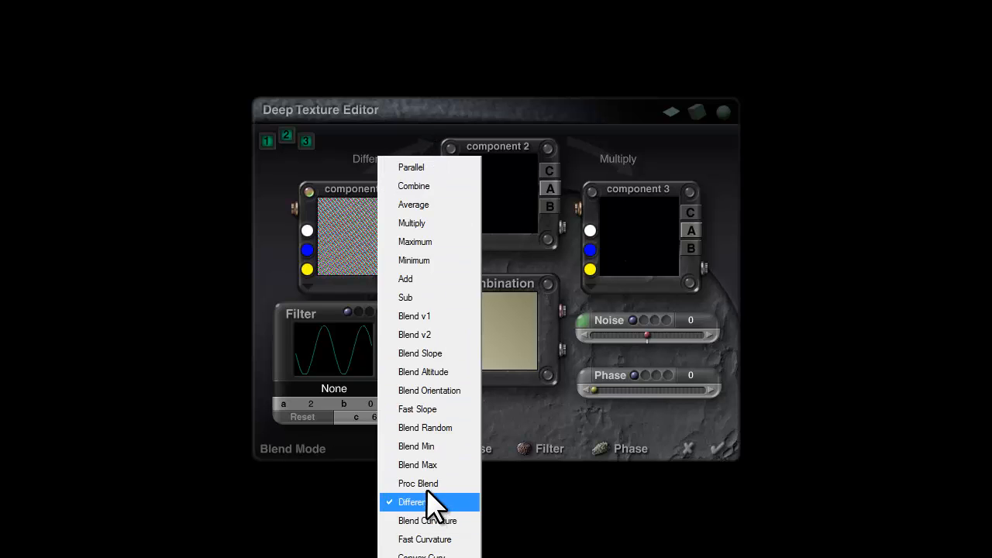
{"action": "left_click", "coordinate": [425, 223]}
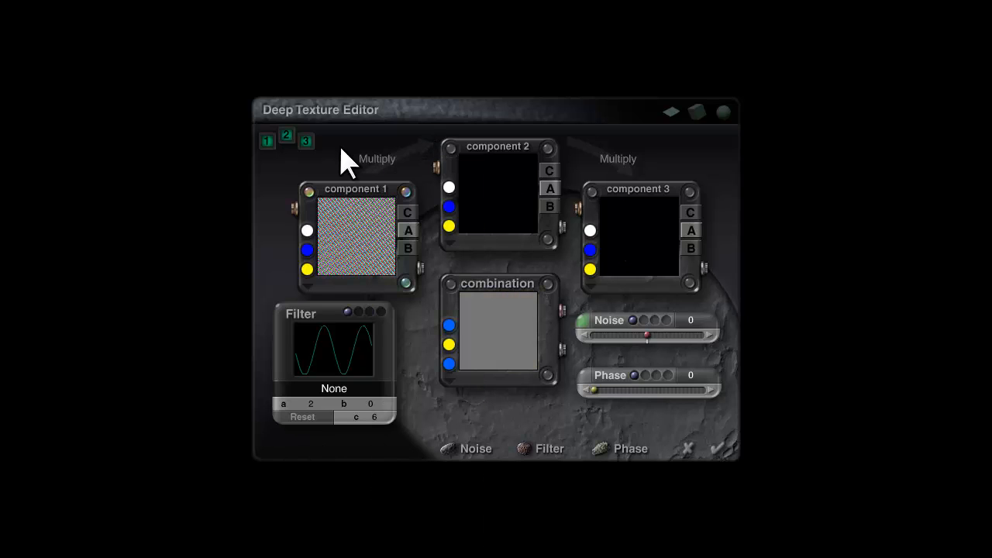
{"action": "left_click", "coordinate": [283, 138]}
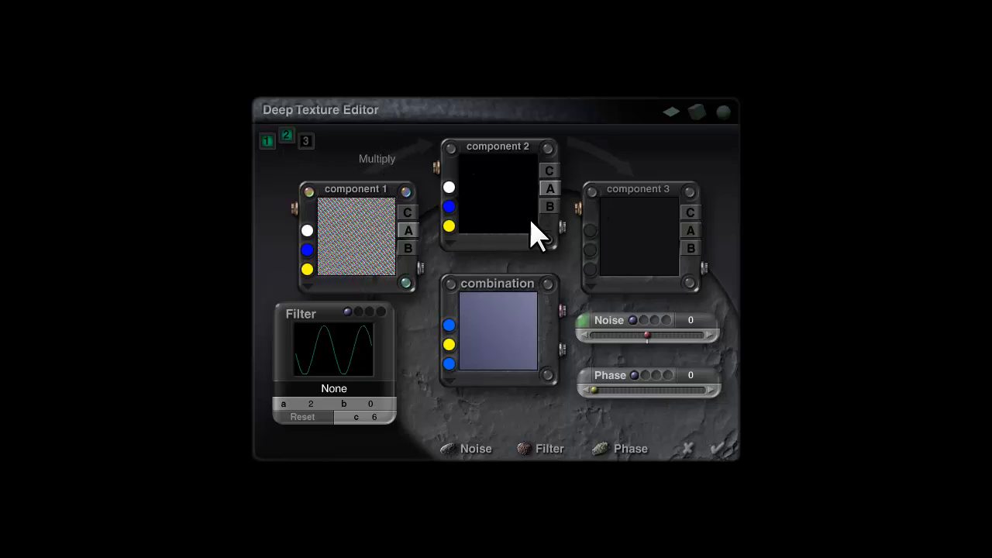
{"action": "left_click", "coordinate": [718, 449]}
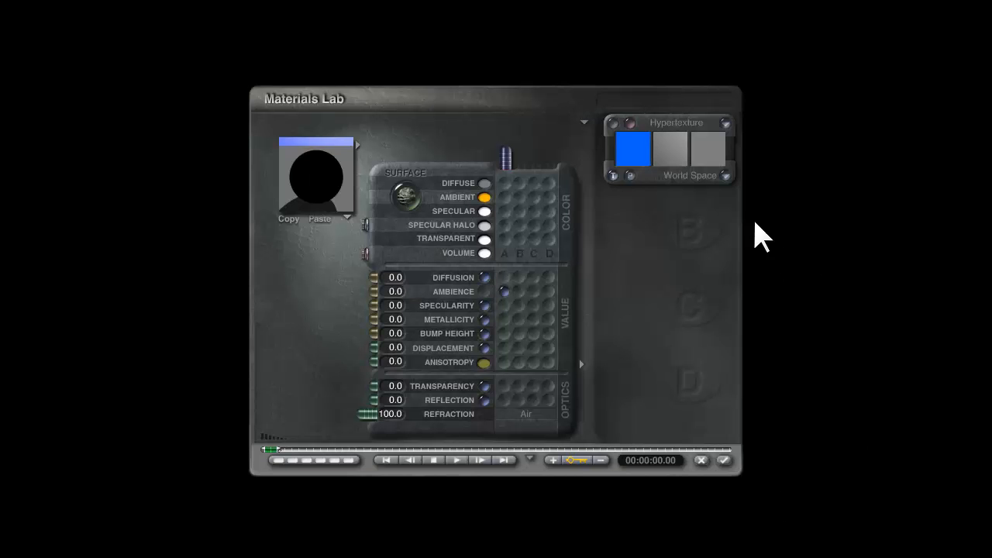
Map channel A's texture in World Space and set the material's Ambience to 3.
{"action": "left_click", "coordinate": [723, 176]}
{"action": "left_click", "coordinate": [608, 335]}
{"action": "left_click", "coordinate": [395, 291]}
{"action": "type", "text": "3"}
{"action": "key", "text": "Return"}
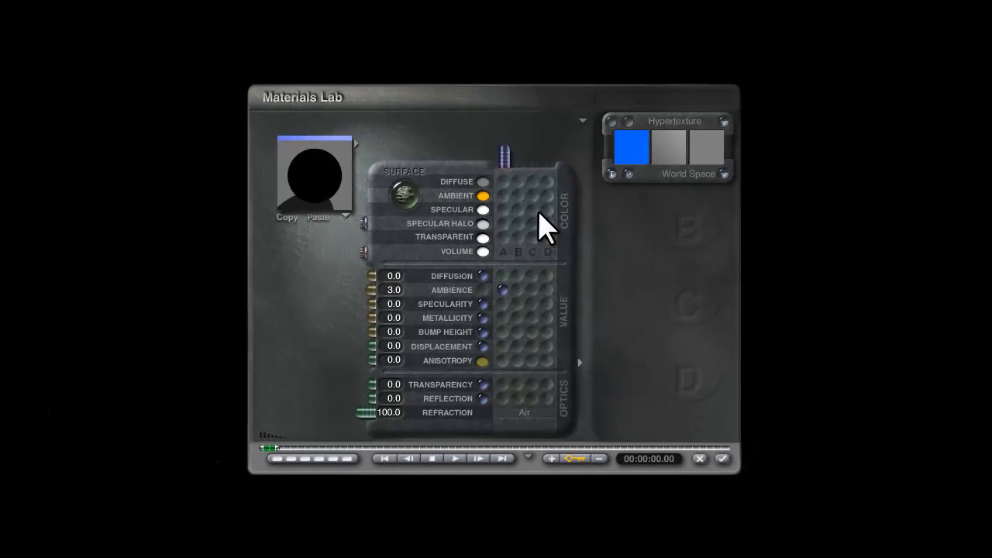
Change the Ambient color to a slightly deeper orange and set Ambience to 4.
{"action": "left_click", "coordinate": [482, 195]}
{"action": "left_click", "coordinate": [582, 206]}
{"action": "left_click", "coordinate": [392, 291]}
{"action": "type", "text": "4"}
{"action": "key", "text": "Return"}
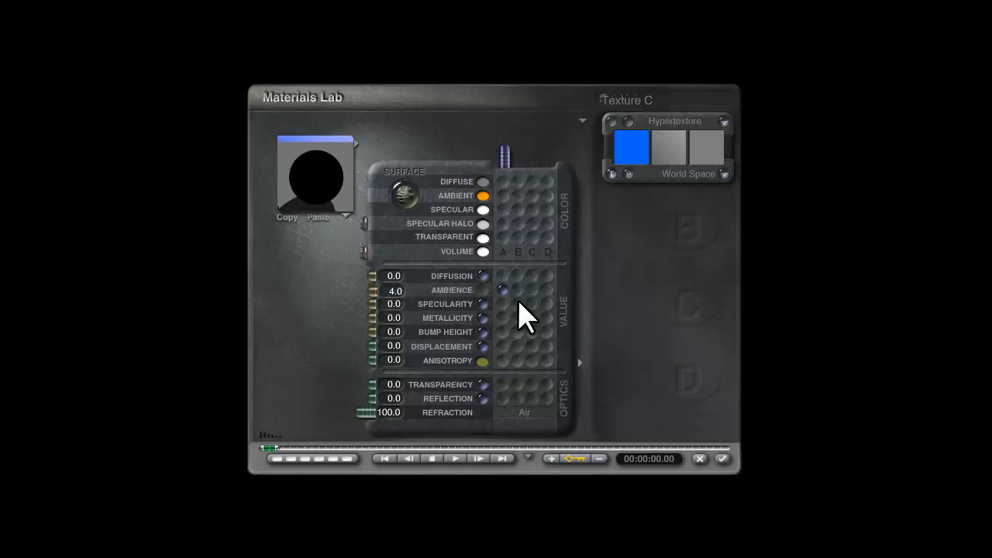
Set the material to Fuzzy shading and turn off Cast Shadows.
{"action": "left_click", "coordinate": [583, 122]}
{"action": "left_click", "coordinate": [610, 167]}
{"action": "left_click", "coordinate": [586, 129]}
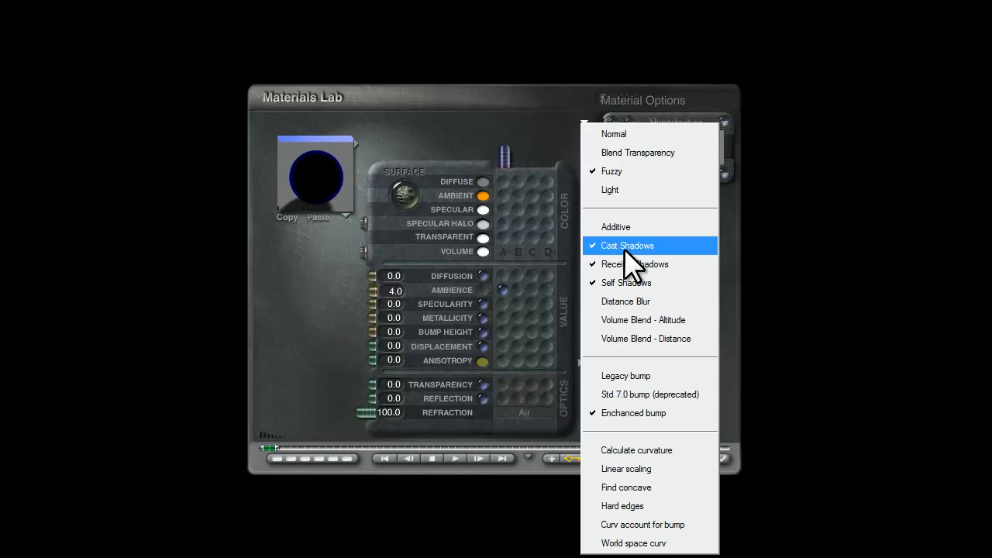
{"action": "left_click", "coordinate": [625, 242]}
{"action": "left_click", "coordinate": [584, 120]}
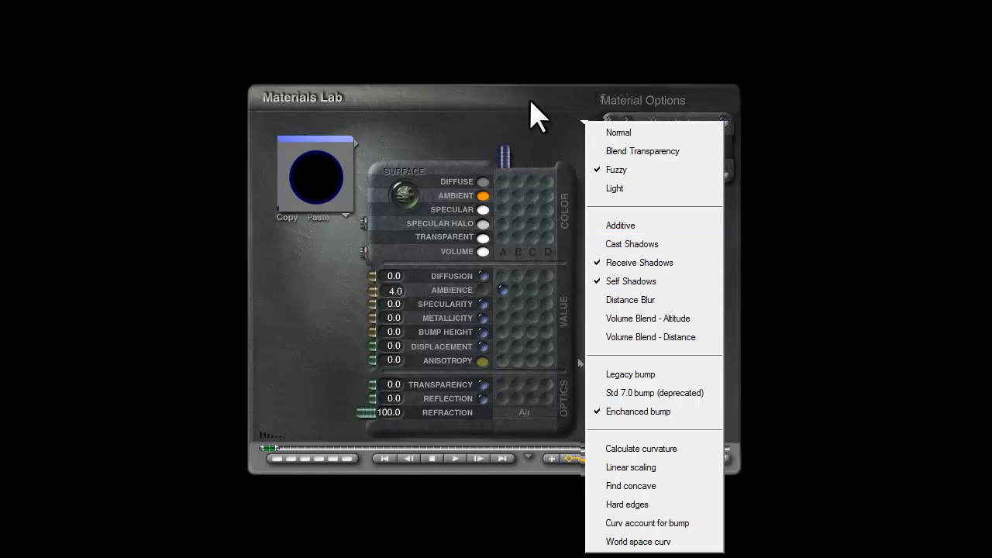
{"action": "left_click", "coordinate": [927, 438]}
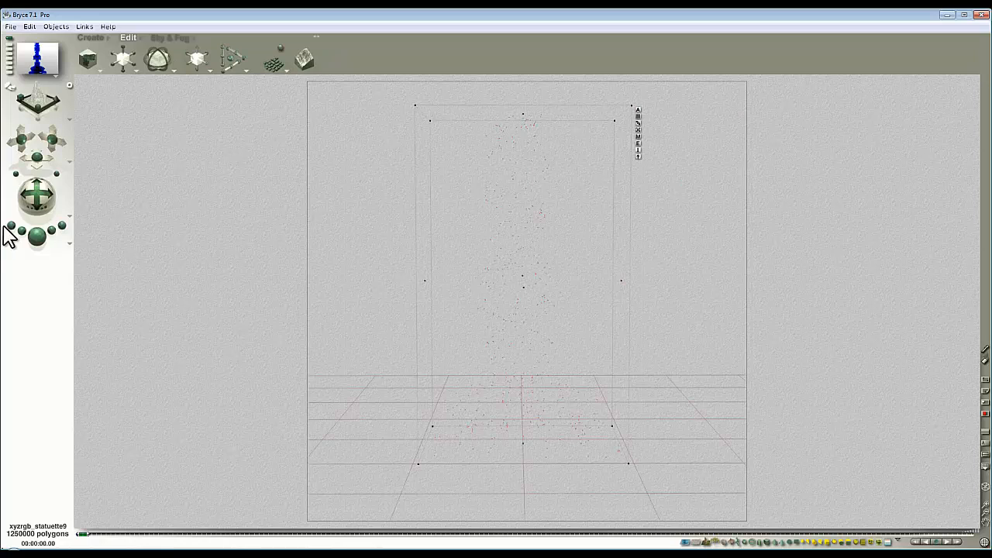
Test-render the statuette, stopping each render early, and choose Camera Space as the resize reference.
{"action": "left_click", "coordinate": [36, 236]}
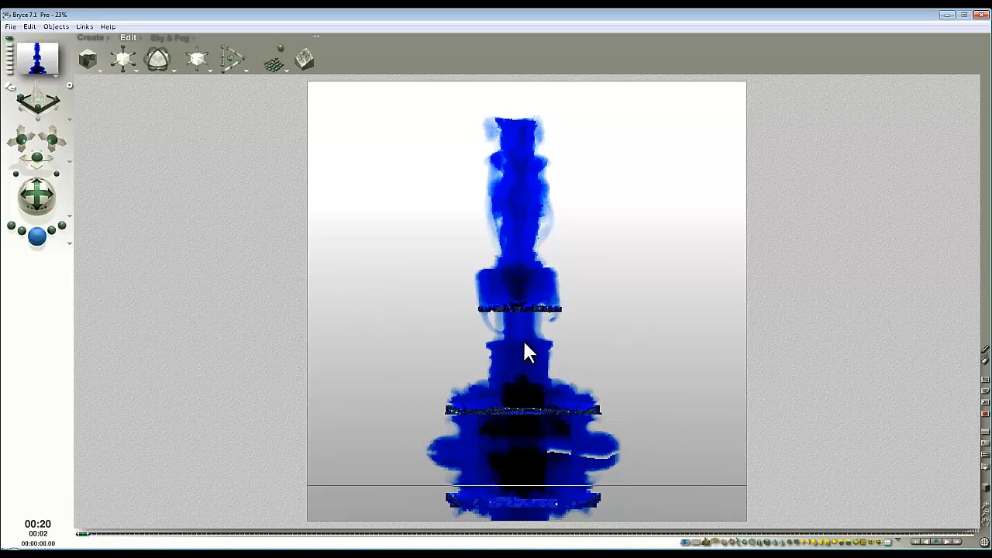
{"action": "left_click", "coordinate": [525, 303]}
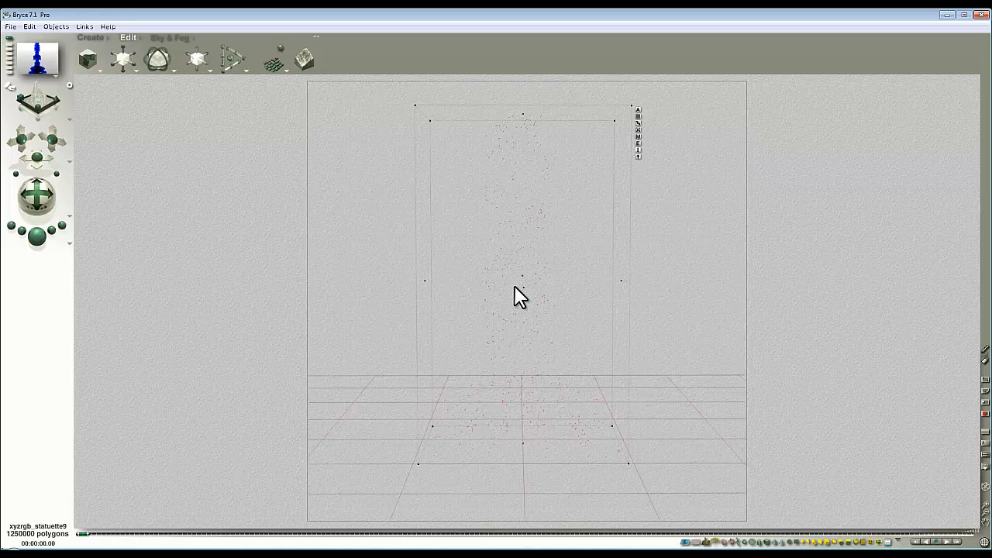
{"action": "left_click", "coordinate": [136, 72]}
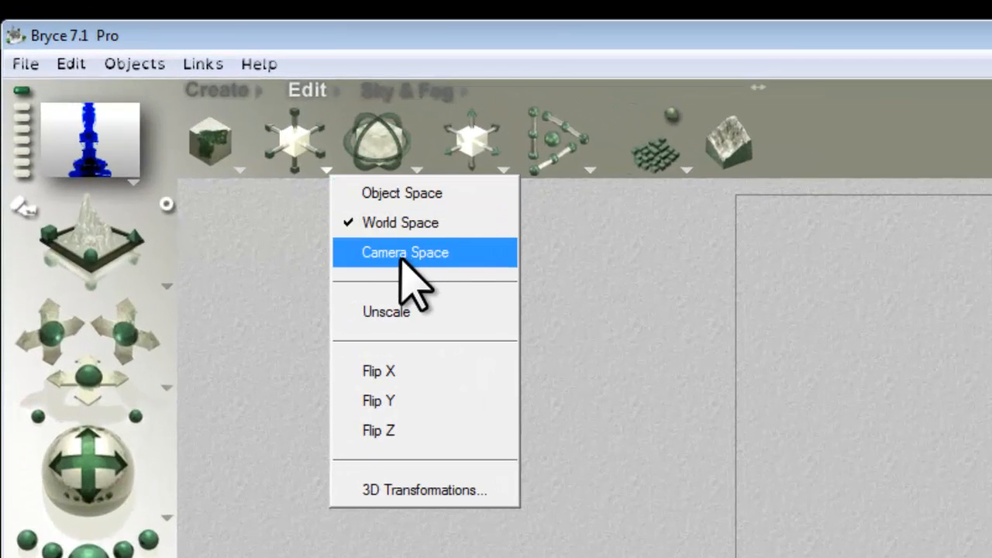
{"action": "left_click", "coordinate": [403, 255]}
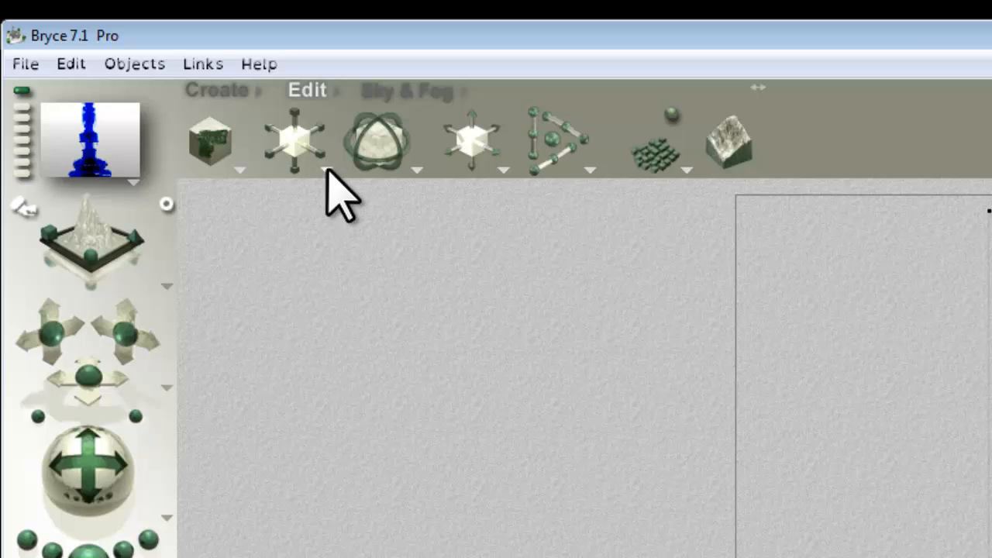
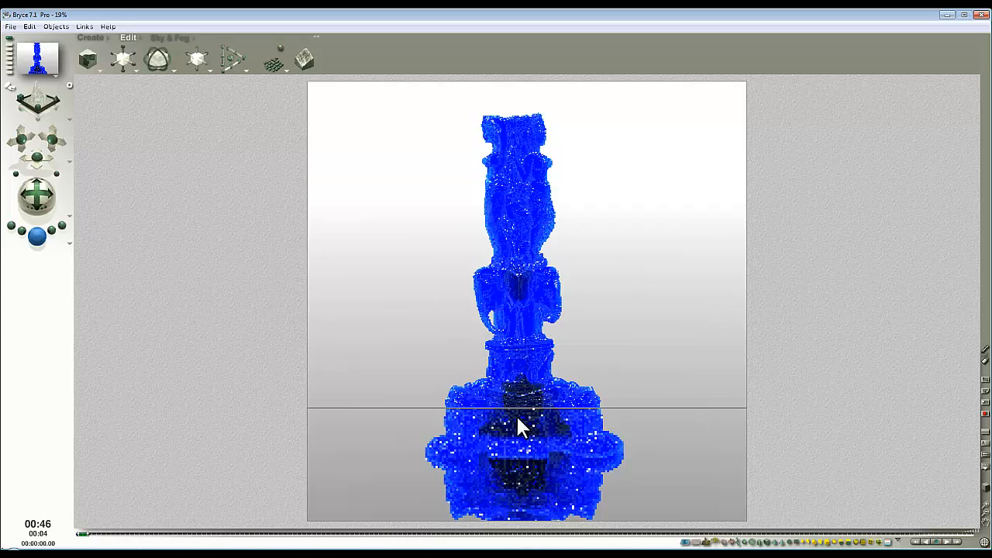
{"action": "key", "text": "Escape"}
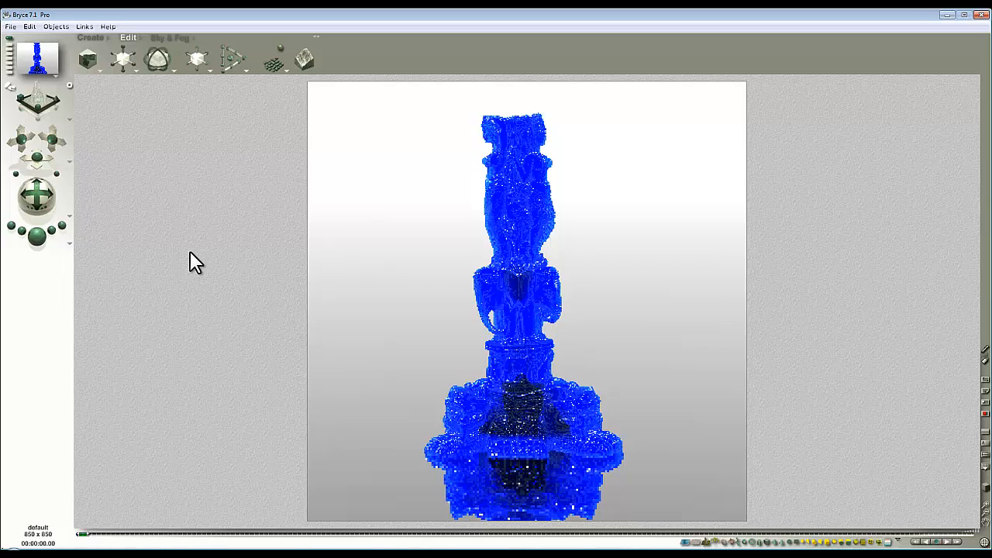
Set the render options to Premium quality with 4 rays per pixel and Blurry Reflections, and accept them.
{"action": "left_click", "coordinate": [69, 245]}
{"action": "left_click", "coordinate": [104, 303]}
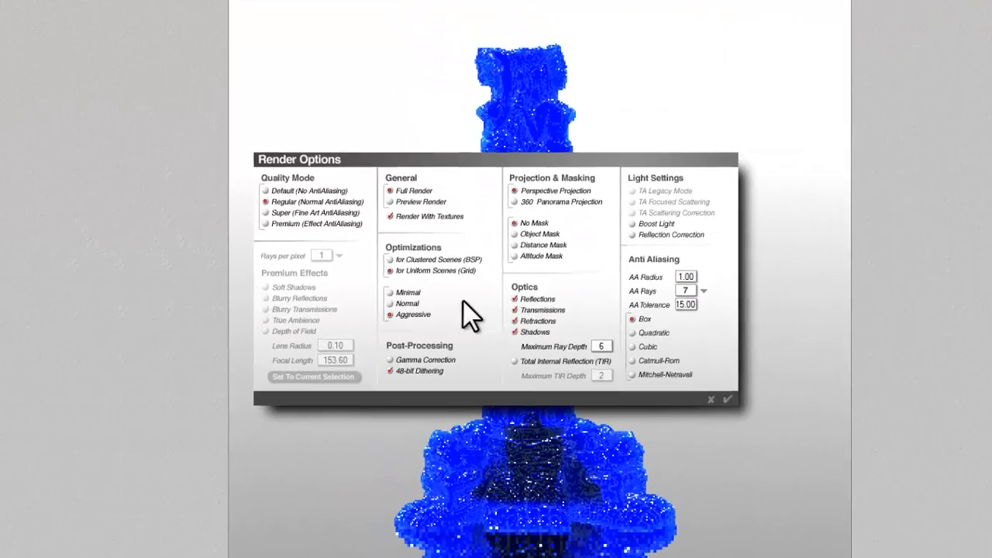
{"action": "left_click", "coordinate": [254, 220]}
{"action": "left_click", "coordinate": [329, 255]}
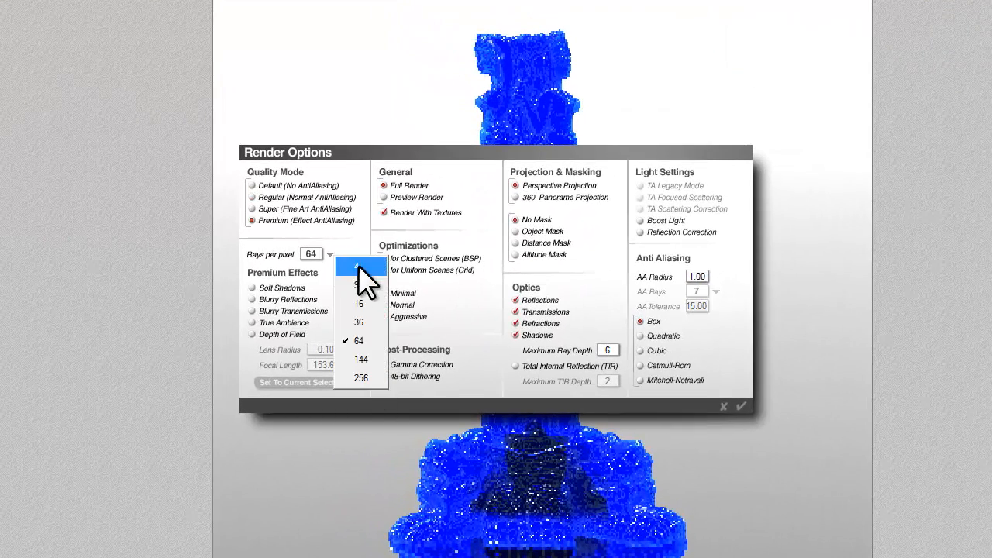
{"action": "left_click", "coordinate": [343, 276]}
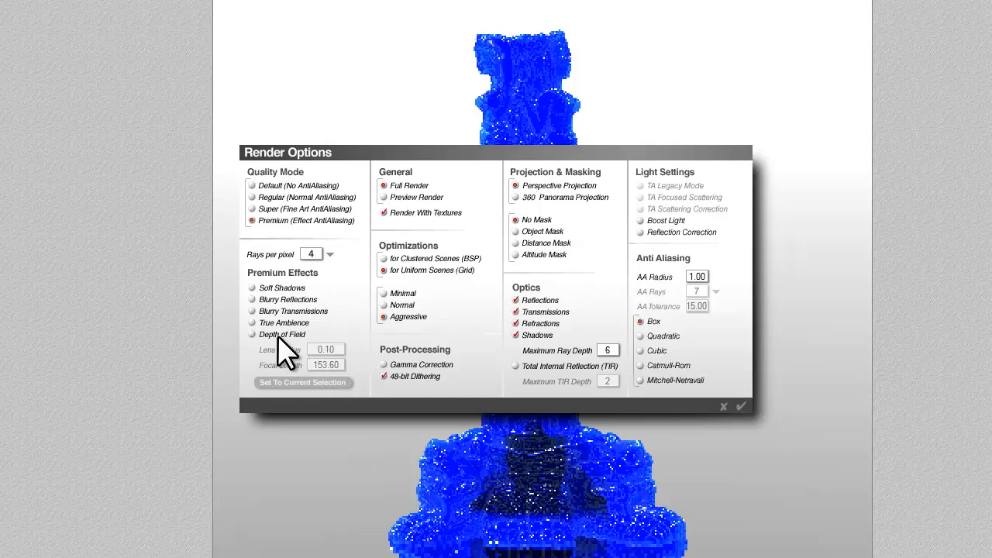
{"action": "left_click", "coordinate": [252, 299]}
{"action": "left_click", "coordinate": [741, 406]}
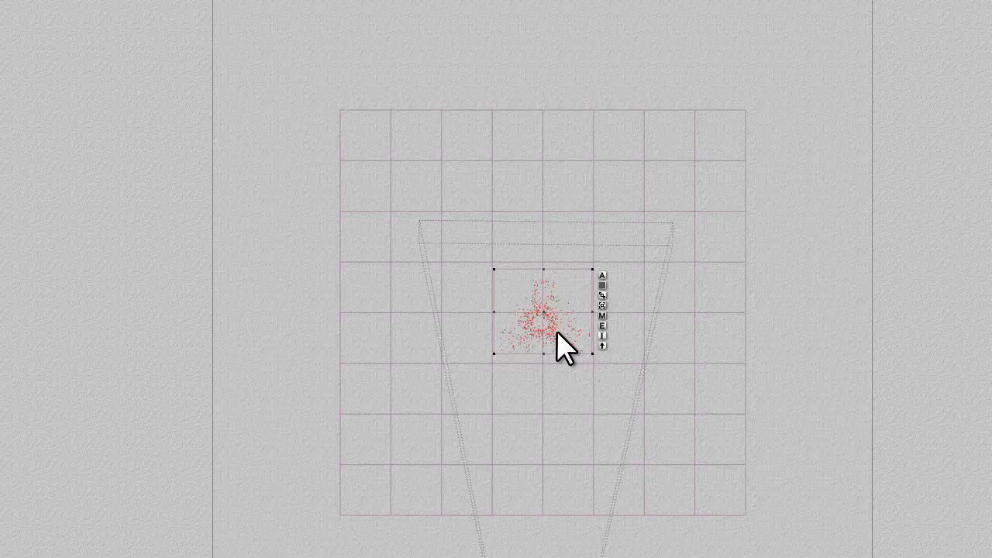
Open the statuette's material, set Diffusion to 100, and accept it.
{"action": "right_click", "coordinate": [570, 334]}
{"action": "left_click", "coordinate": [589, 341]}
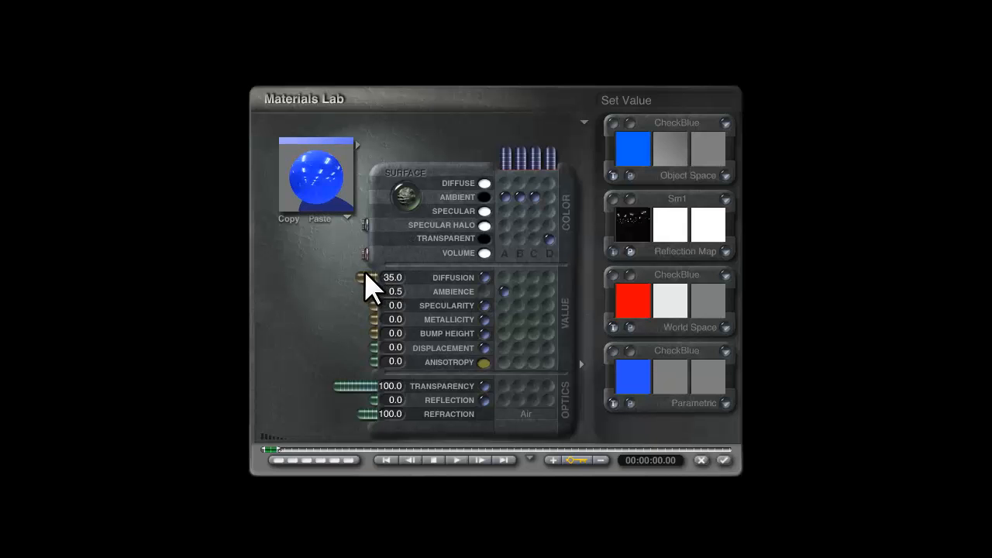
{"action": "left_click_drag", "start_coordinate": [364, 273], "coordinate": [326, 274]}
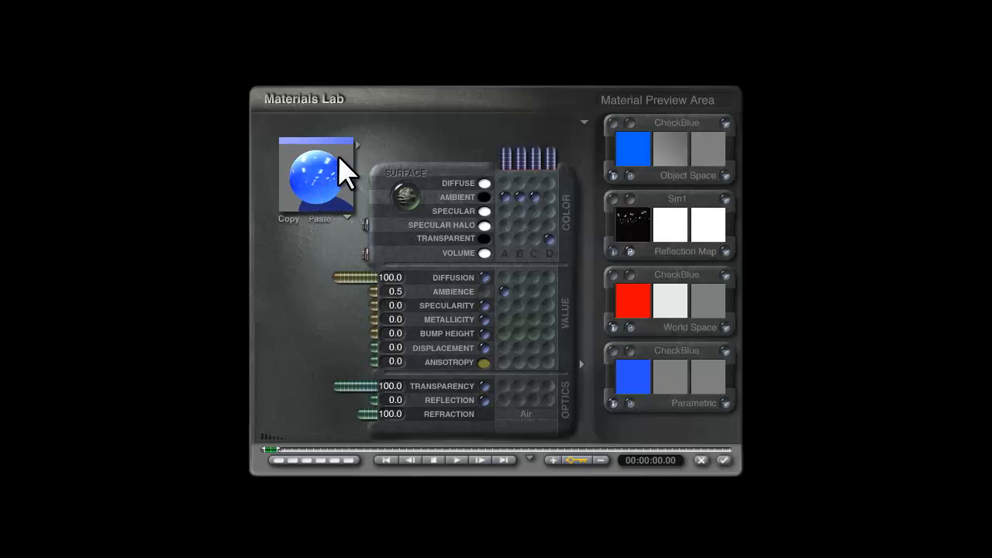
{"action": "left_click", "coordinate": [723, 460]}
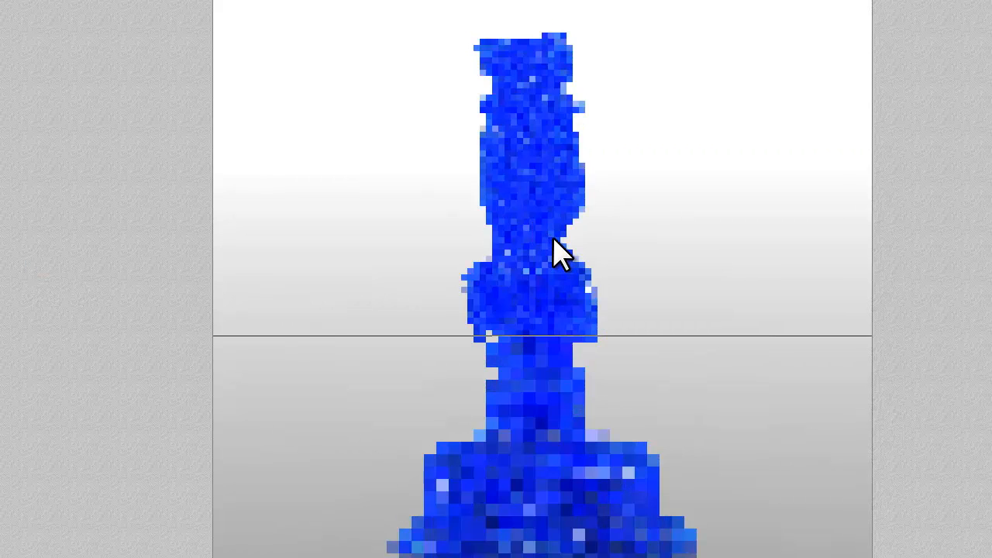
Reopen the statuette's material, accept it, and start another test render.
{"action": "left_click_drag", "start_coordinate": [536, 245], "coordinate": [607, 358]}
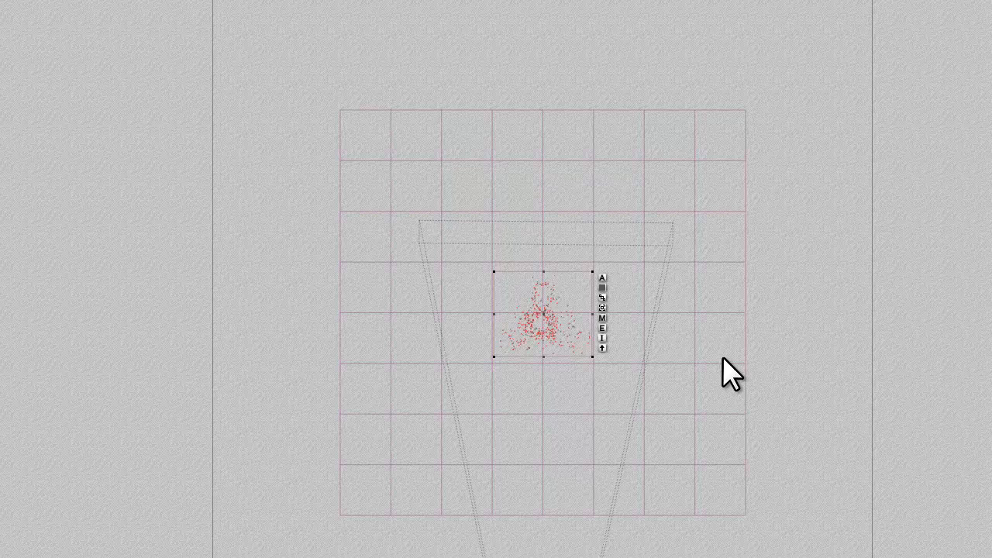
{"action": "left_click", "coordinate": [603, 318]}
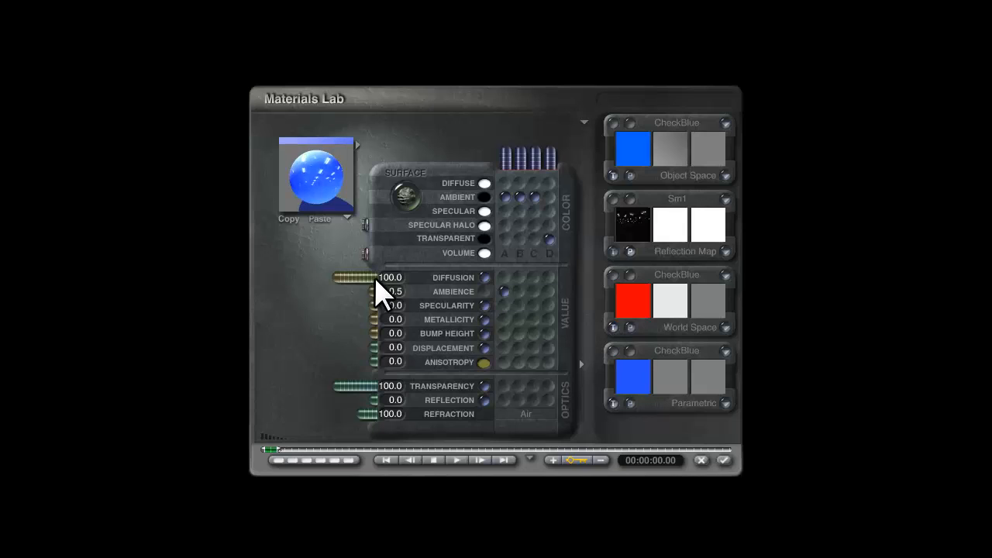
{"action": "left_click", "coordinate": [724, 460]}
{"action": "left_click", "coordinate": [2, 304]}
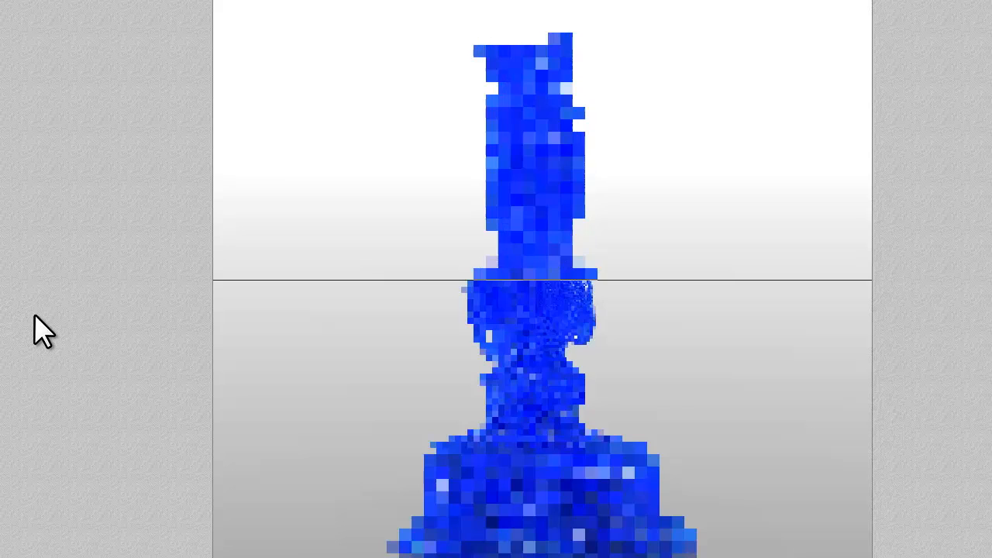
Stop the render, open the statuette's material, set Diffusion to 100, and accept it.
{"action": "left_click", "coordinate": [492, 344]}
{"action": "left_click", "coordinate": [604, 322]}
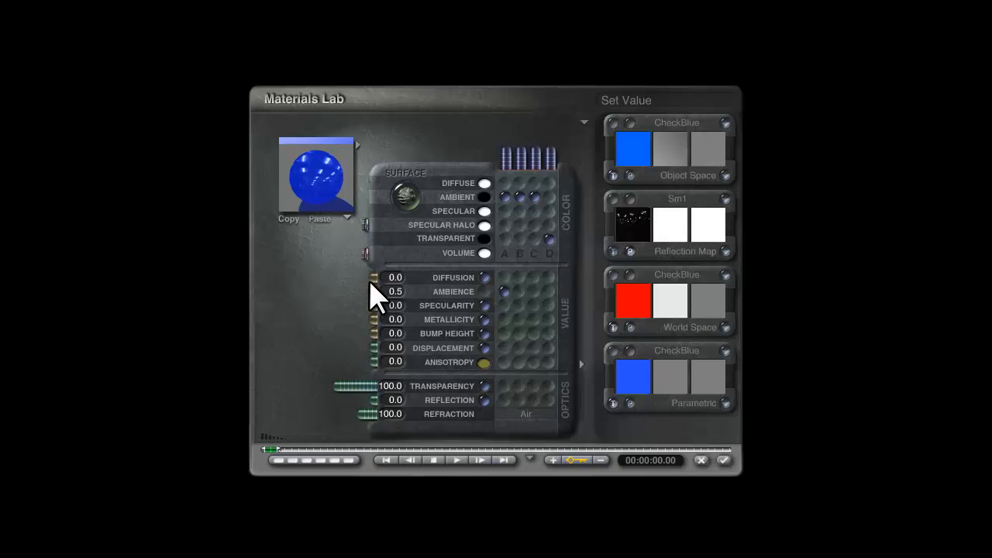
{"action": "left_click_drag", "start_coordinate": [369, 279], "coordinate": [256, 277]}
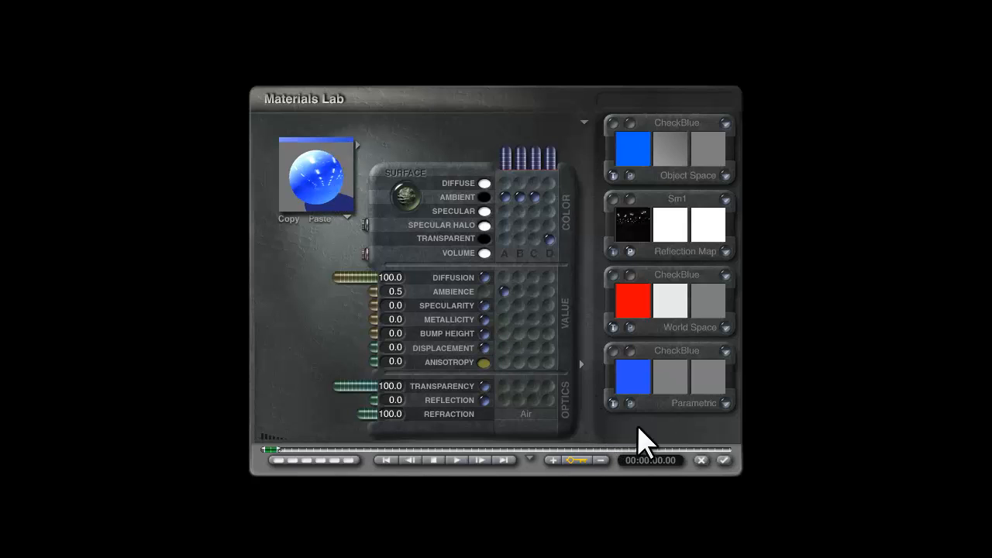
{"action": "left_click", "coordinate": [723, 460]}
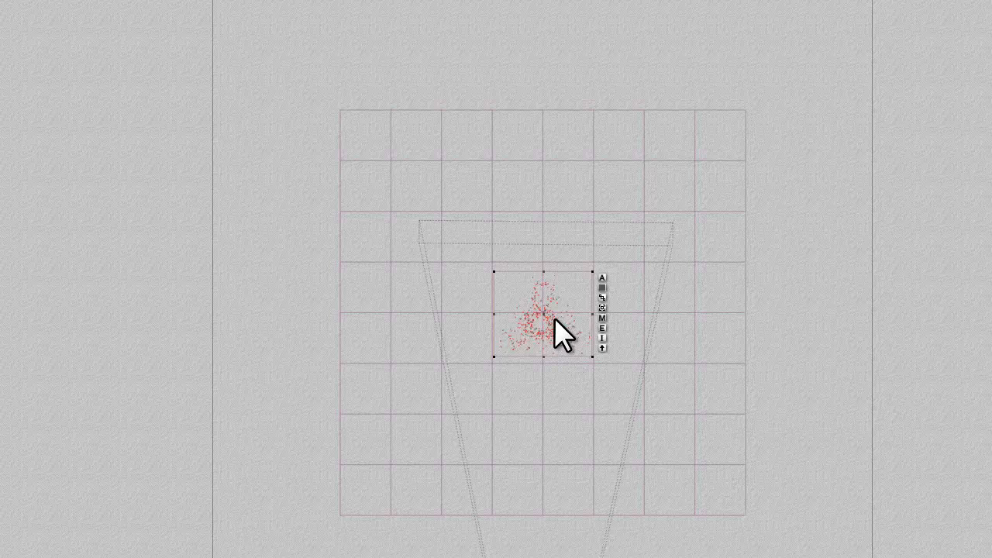
Select the object overlapping the statuette, set its Hypertexture material's Ambience to 10, and test-render it in the camera view.
{"action": "right_click", "coordinate": [555, 319]}
{"action": "left_click", "coordinate": [585, 347]}
{"action": "key", "text": "1"}
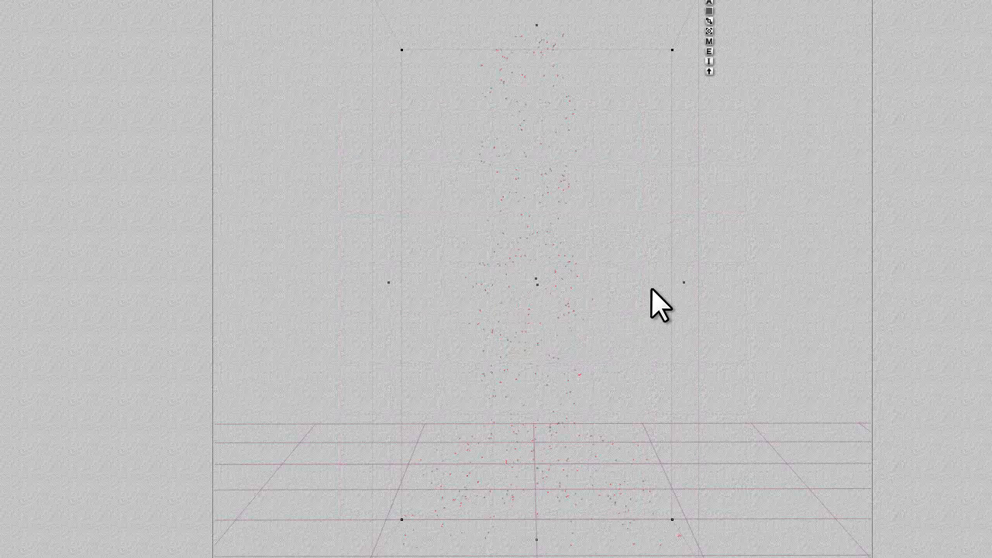
{"action": "left_click", "coordinate": [708, 41]}
{"action": "left_click", "coordinate": [392, 292]}
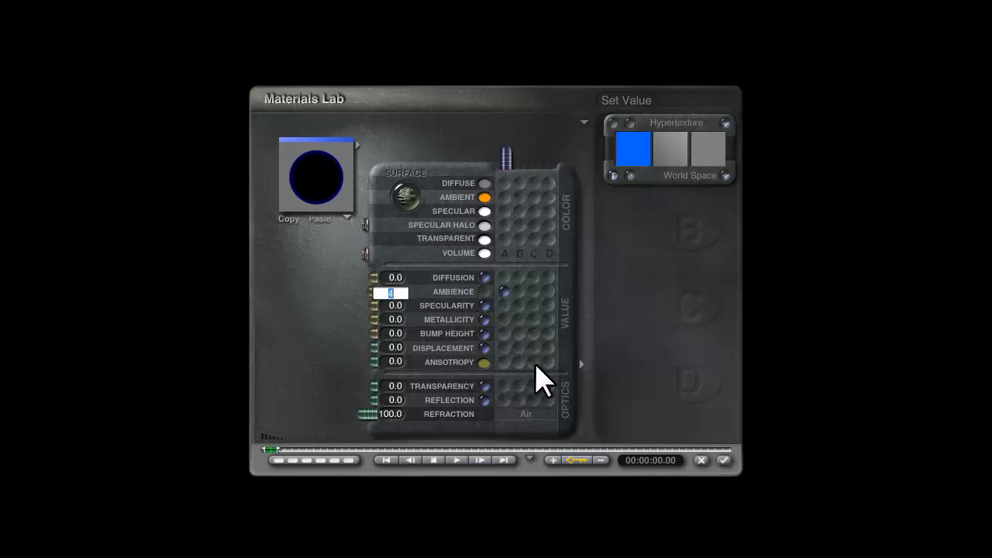
{"action": "type", "text": "10"}
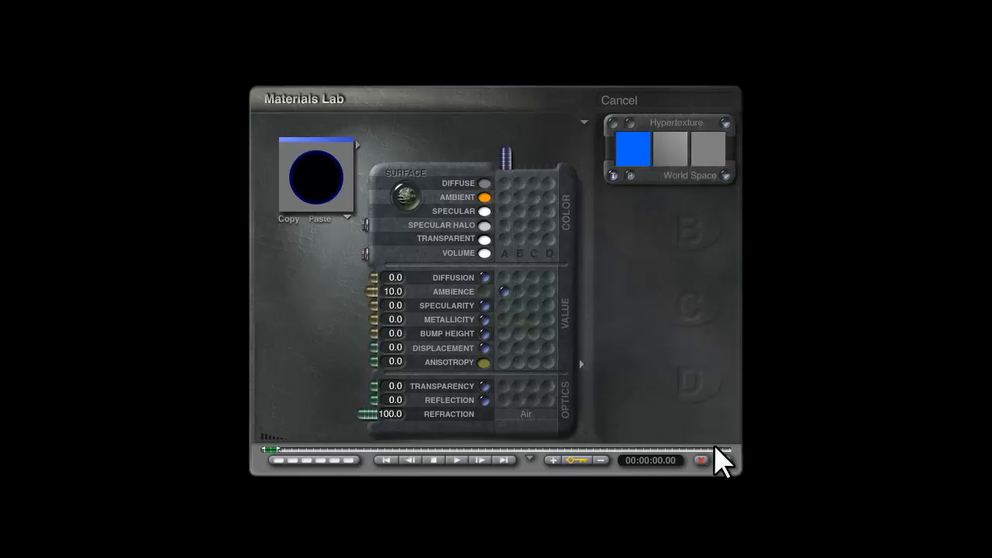
{"action": "left_click", "coordinate": [719, 462]}
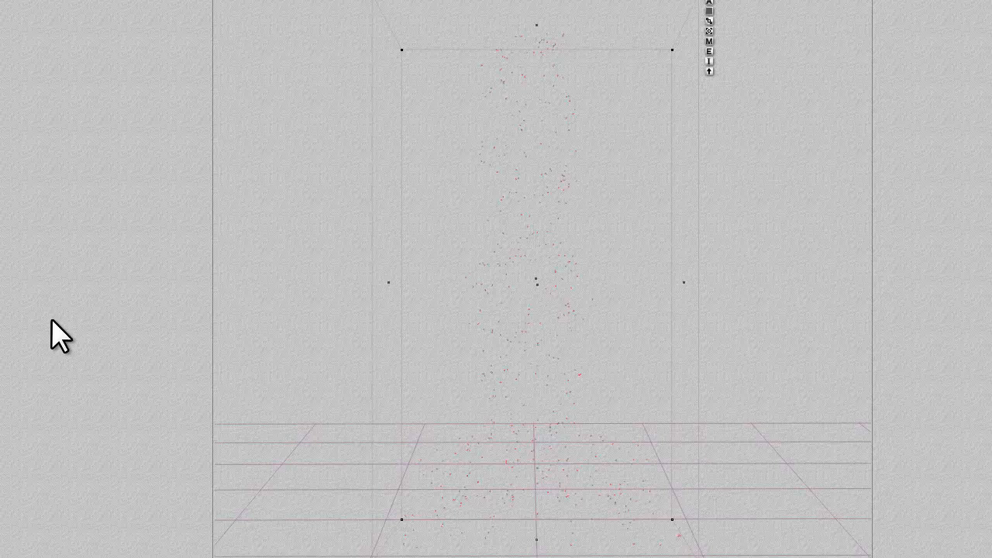
{"action": "key", "text": "ctrl+r"}
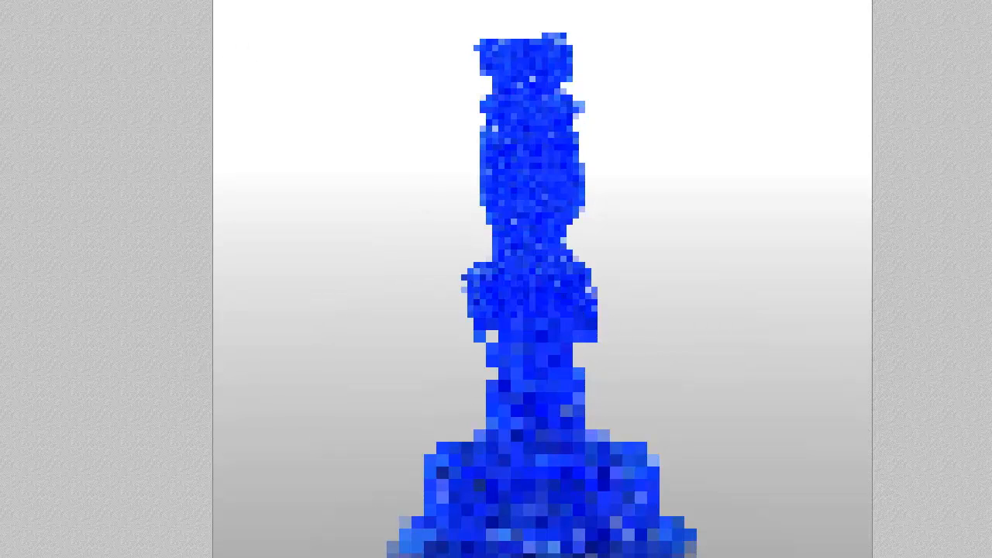
{"action": "key", "text": "Escape"}
Set the Hypertexture material's Ambience to 100, accept it, and start a test render.
{"action": "left_click", "coordinate": [707, 33]}
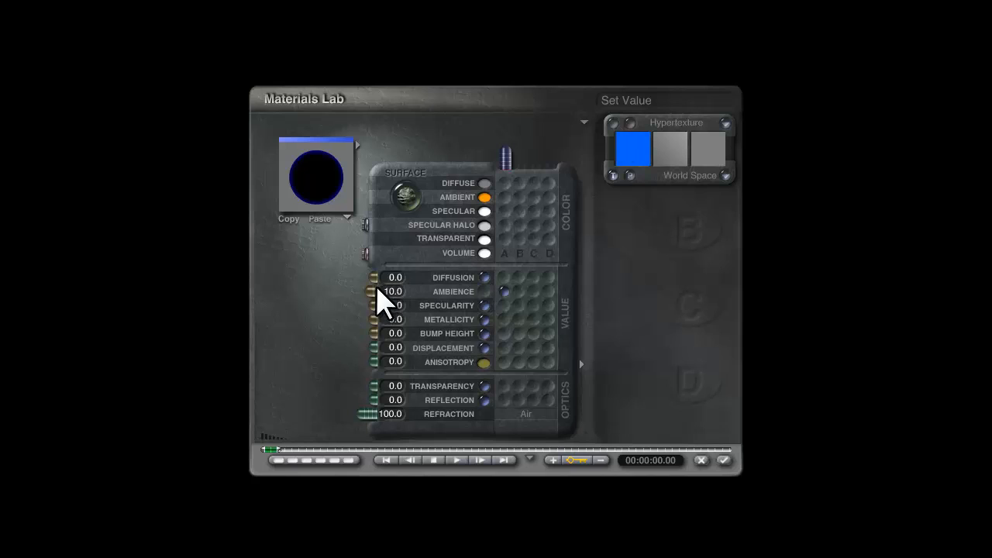
{"action": "left_click_drag", "start_coordinate": [377, 288], "coordinate": [276, 287]}
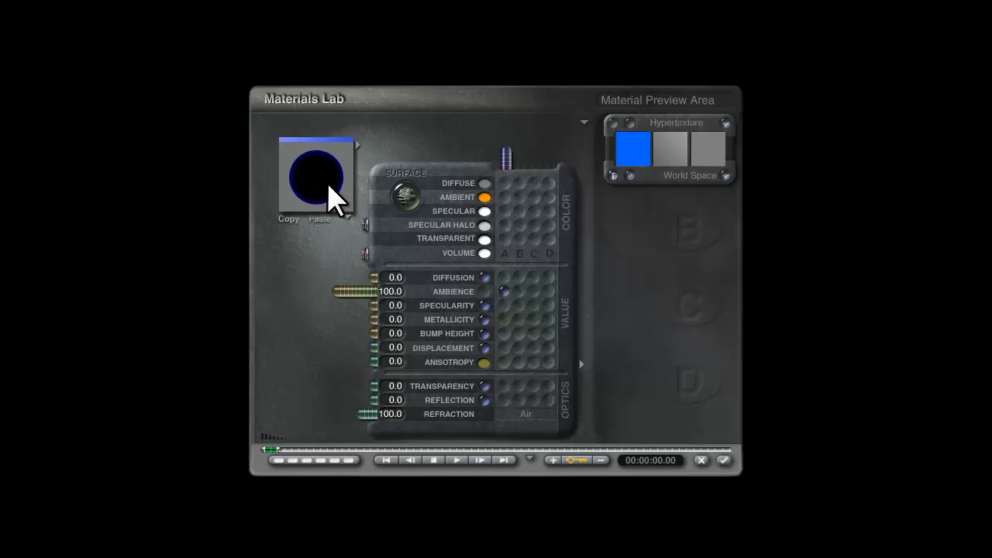
{"action": "left_click", "coordinate": [635, 123]}
{"action": "left_click", "coordinate": [718, 449]}
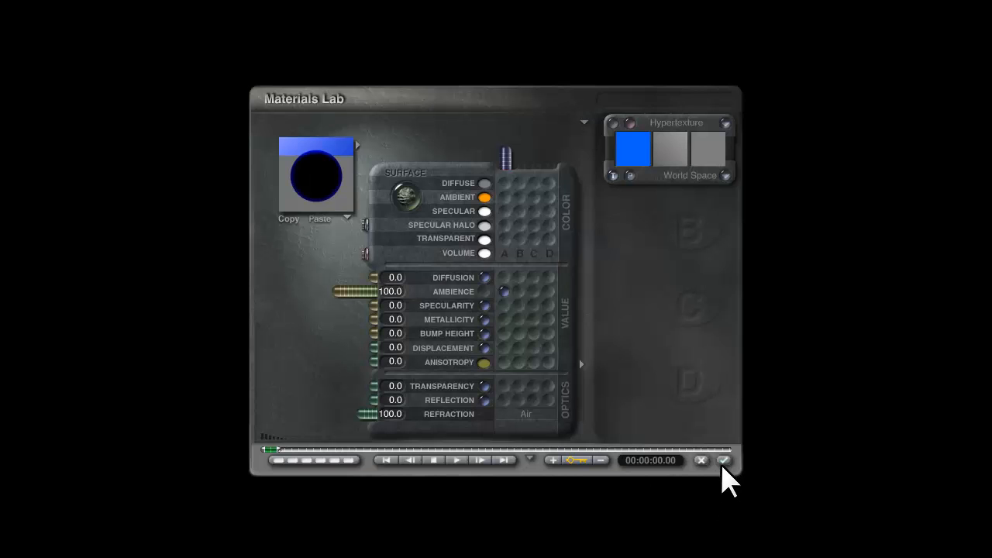
{"action": "left_click", "coordinate": [721, 459]}
{"action": "key", "text": "ctrl+r"}
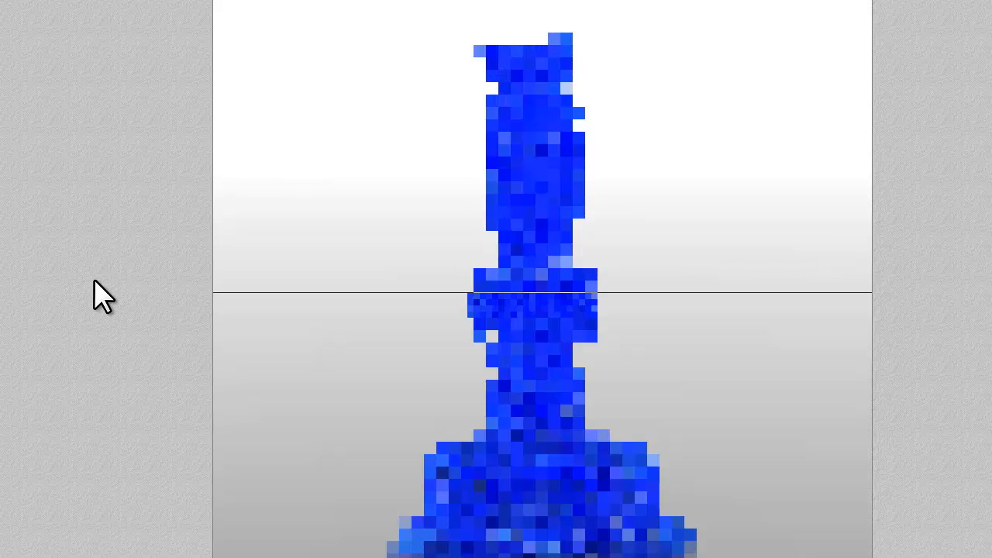
Stop the render and set b of the Hypertexture's Sin(aX)+b filter to about -0.482, accepting the texture and material.
{"action": "left_click", "coordinate": [540, 217]}
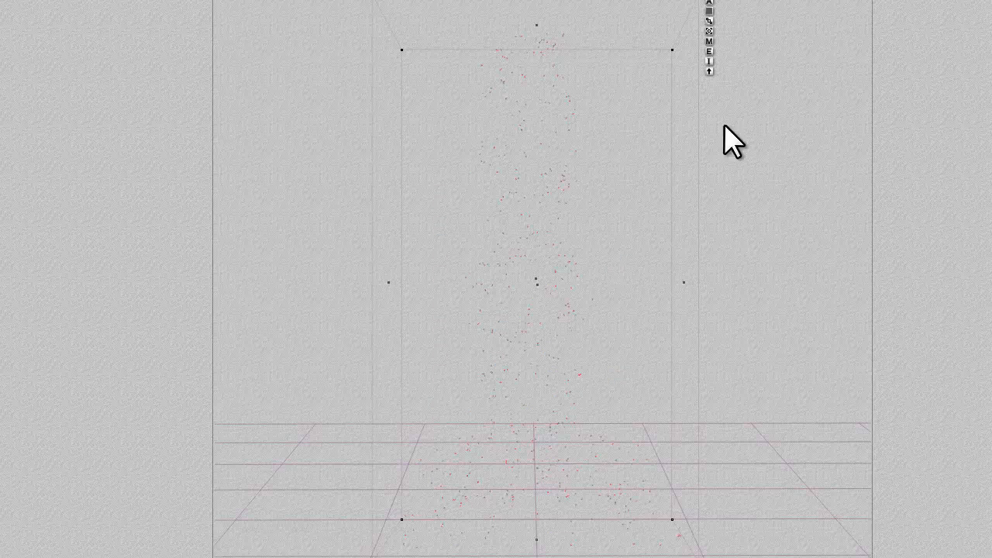
{"action": "left_click", "coordinate": [707, 39]}
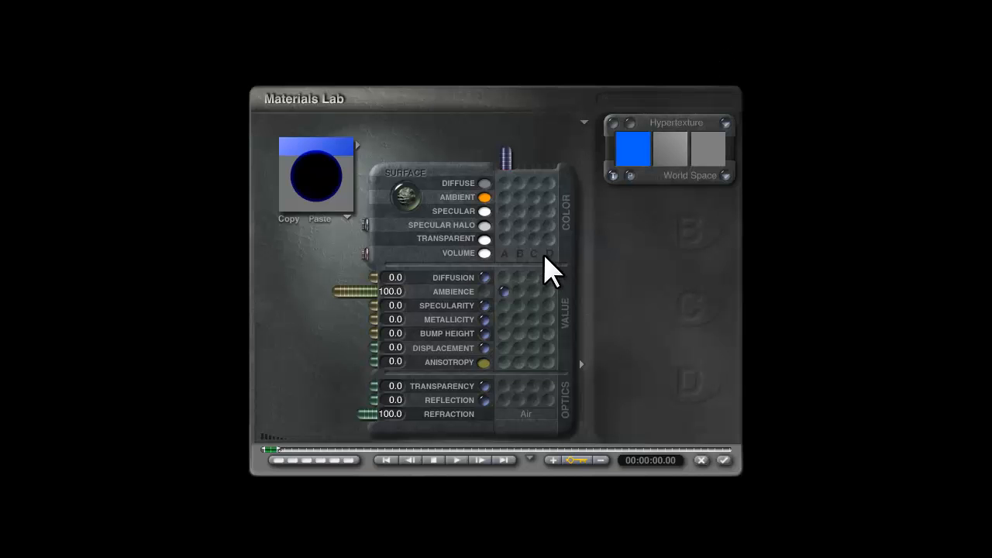
{"action": "left_click", "coordinate": [624, 138]}
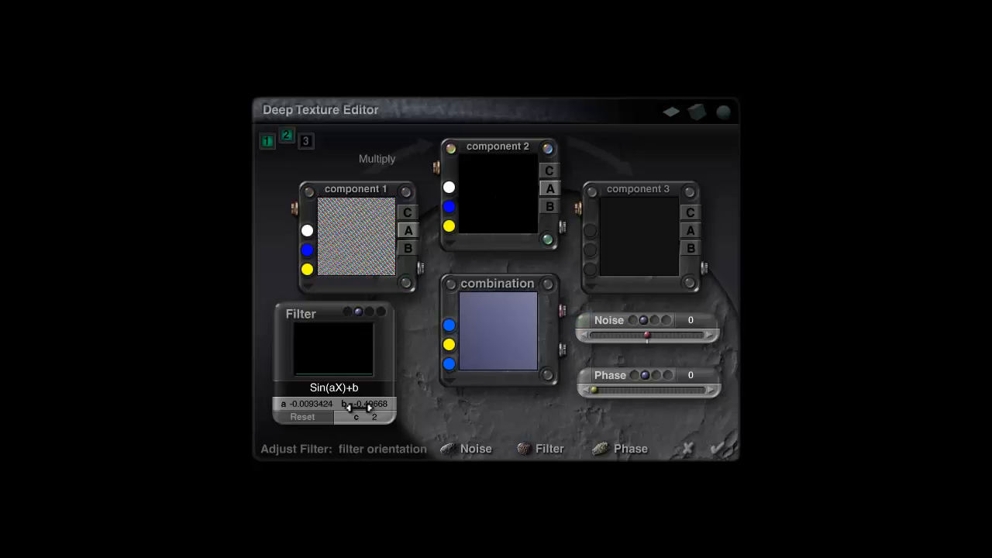
{"action": "left_click_drag", "start_coordinate": [363, 403], "coordinate": [399, 405]}
{"action": "left_click", "coordinate": [717, 448]}
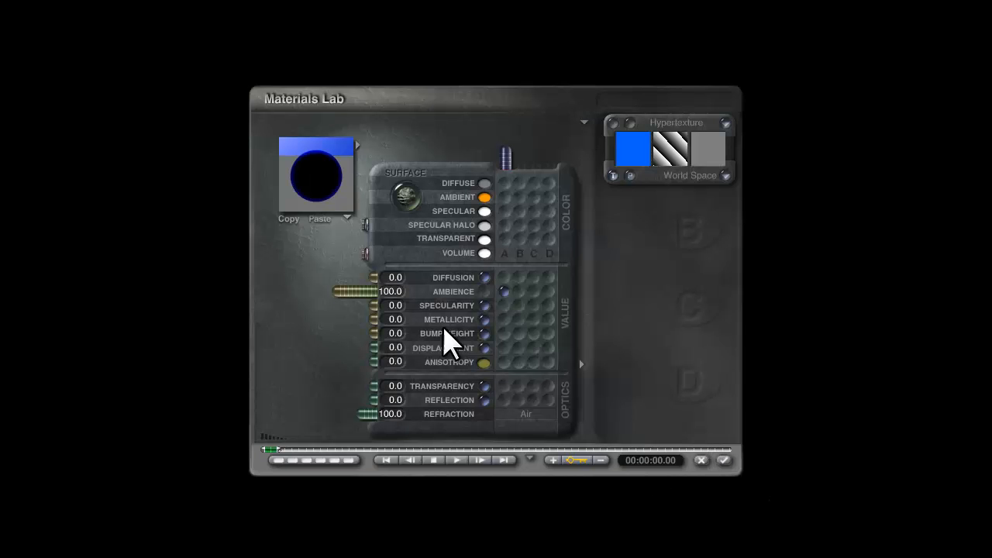
{"action": "left_click", "coordinate": [724, 460]}
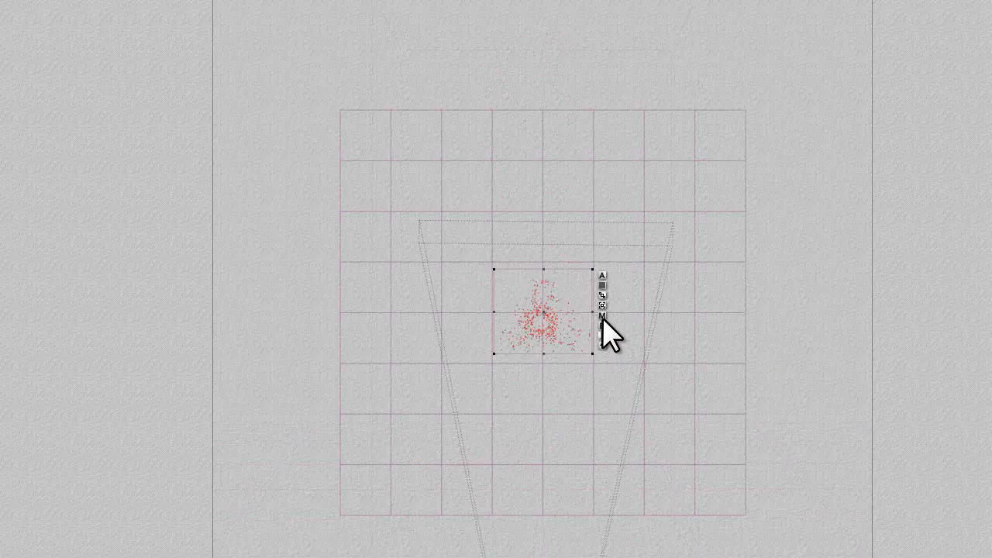
Reopen the Hypertexture material, raise b of its Sin(aX)+b filter to about -0.47, and accept the texture.
{"action": "left_click", "coordinate": [602, 316]}
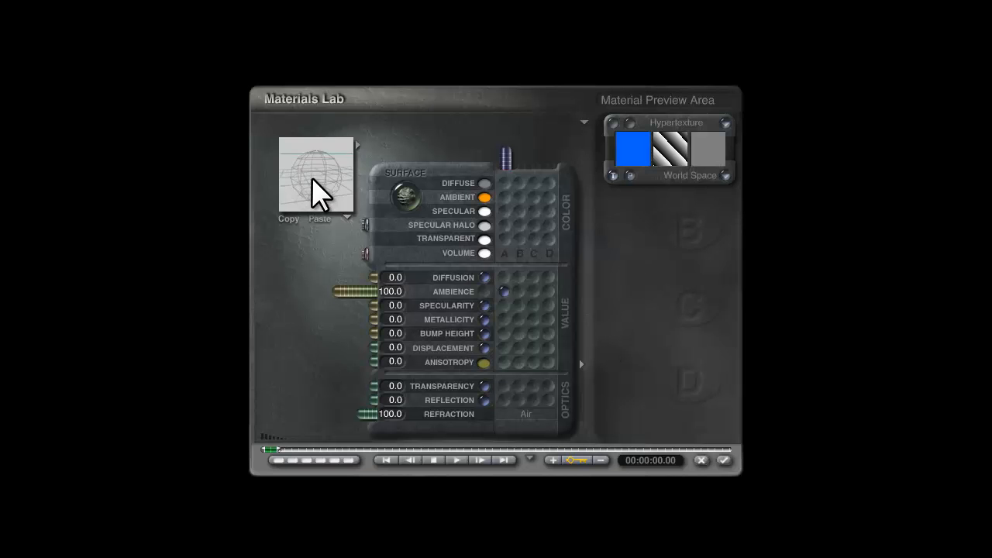
{"action": "left_click", "coordinate": [583, 124]}
{"action": "left_click", "coordinate": [545, 128]}
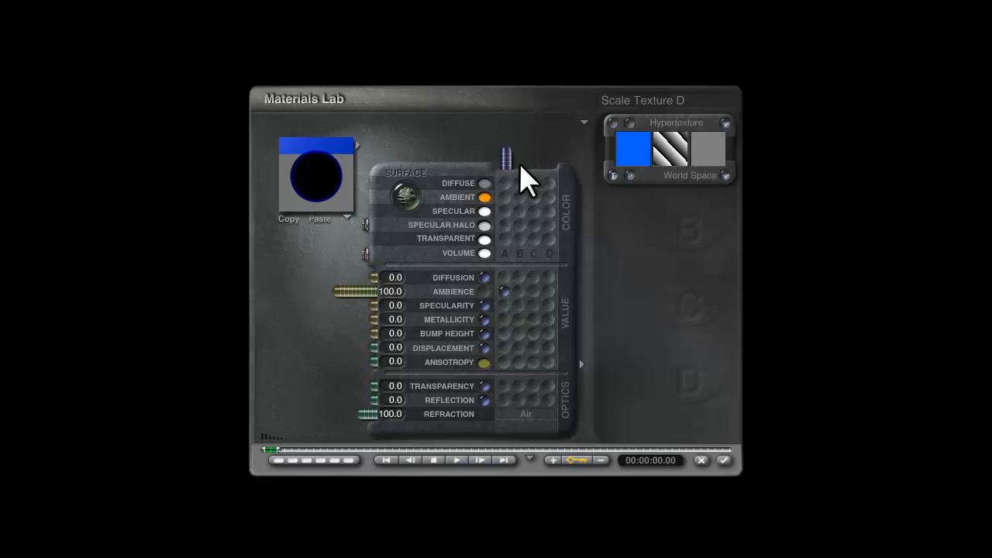
{"action": "left_click", "coordinate": [629, 130]}
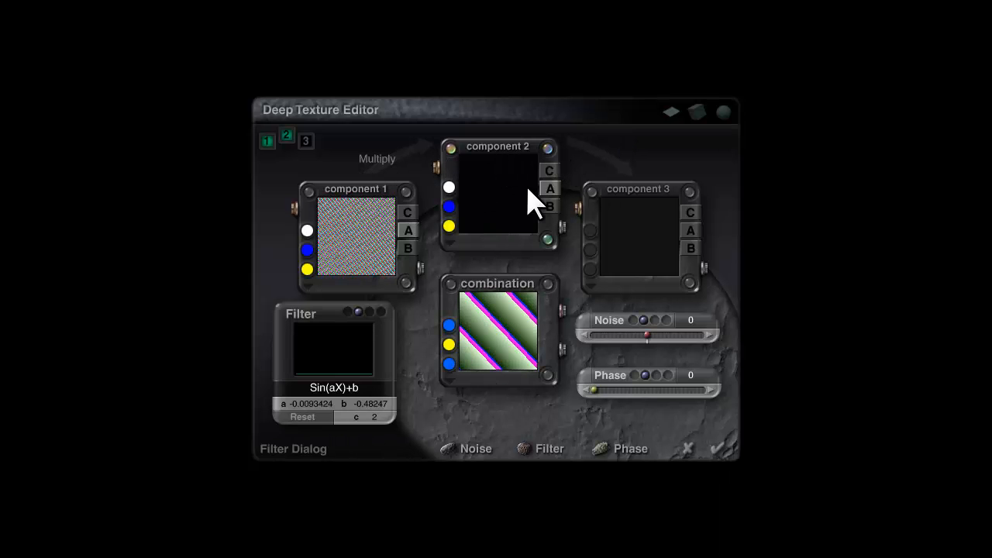
{"action": "left_click_drag", "start_coordinate": [361, 409], "coordinate": [365, 410]}
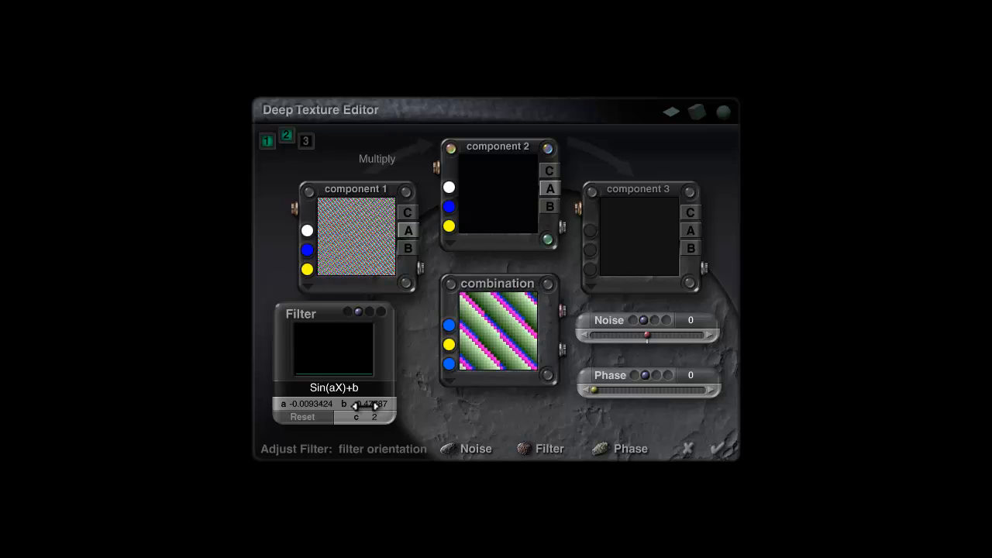
{"action": "left_click", "coordinate": [717, 450]}
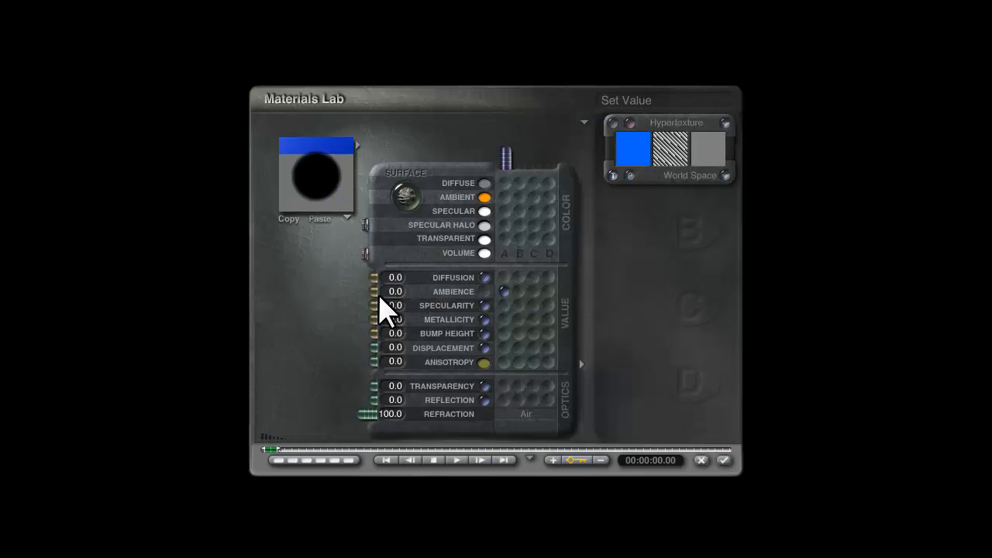
Set the material's Ambience to 100, accept it, and run a short test render.
{"action": "left_click_drag", "start_coordinate": [363, 295], "coordinate": [317, 178]}
{"action": "left_click", "coordinate": [723, 461]}
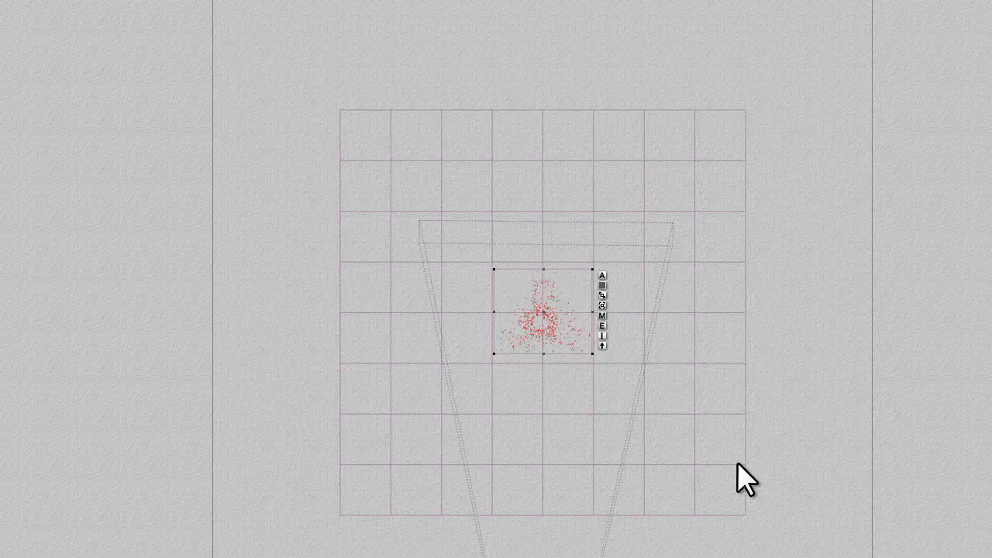
{"action": "left_click", "coordinate": [2, 316]}
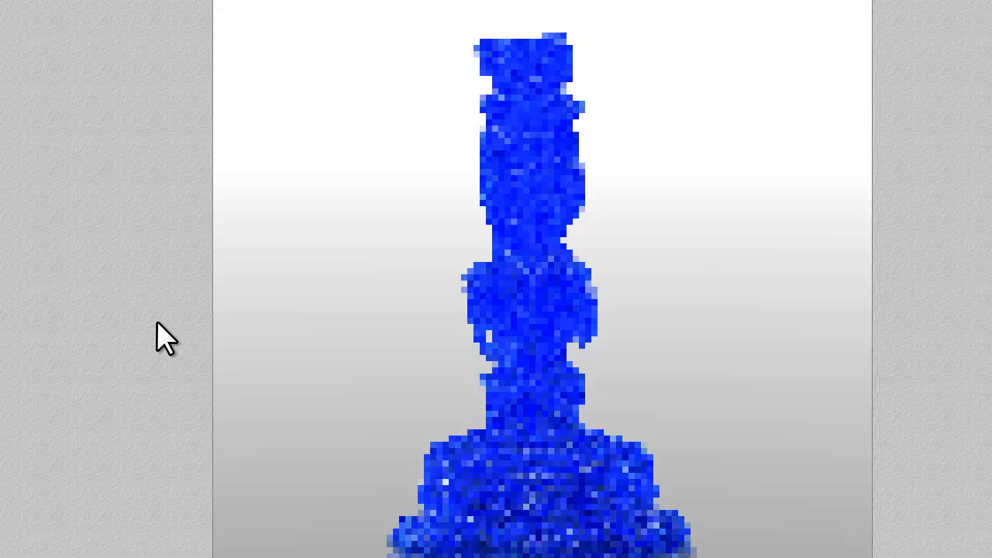
{"action": "key", "text": "Escape"}
Set the blue component of the Hypertexture material's Ambient colour to 44 in RGB, accept it, and start a test render.
{"action": "left_click", "coordinate": [709, 41]}
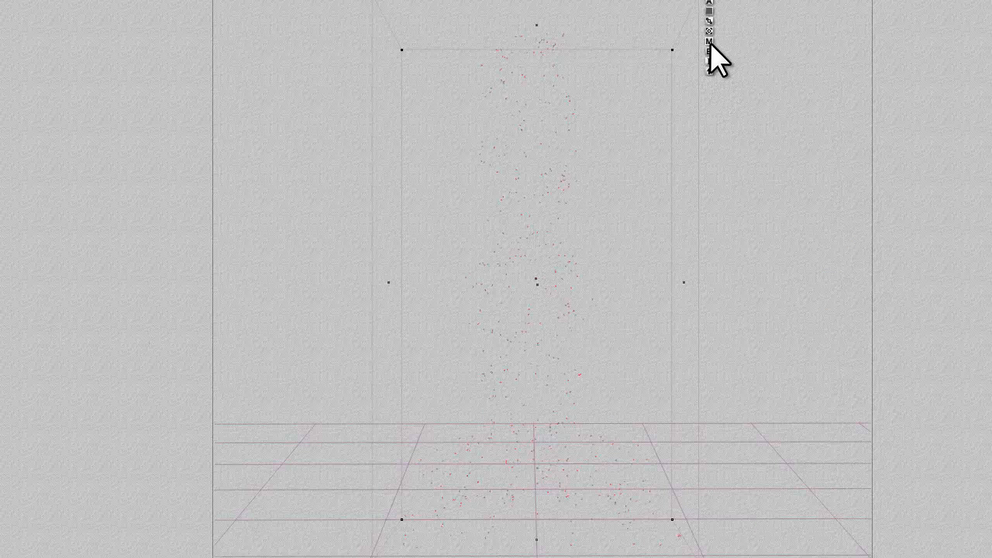
{"action": "left_click", "coordinate": [485, 199]}
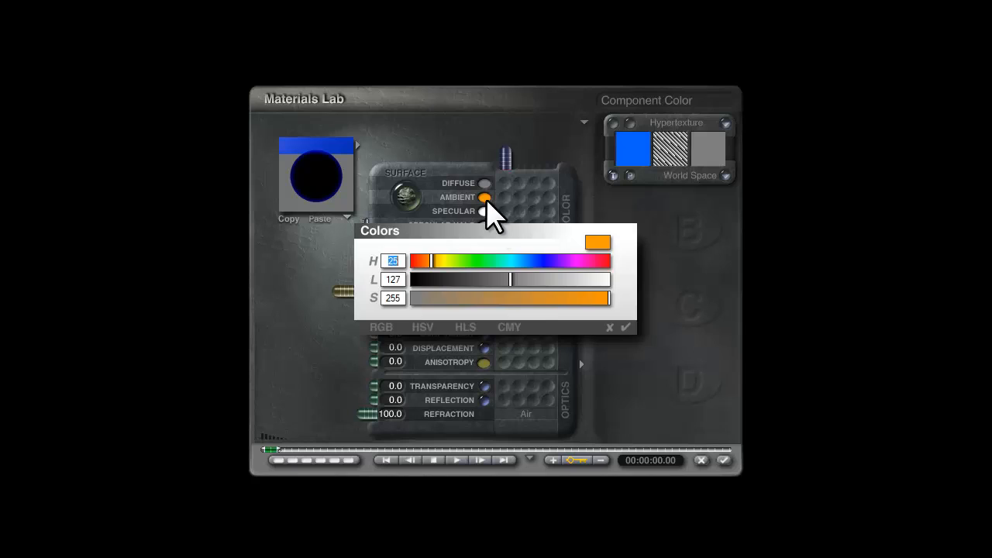
{"action": "left_click", "coordinate": [380, 326]}
{"action": "left_click_drag", "start_coordinate": [426, 299], "coordinate": [463, 301]}
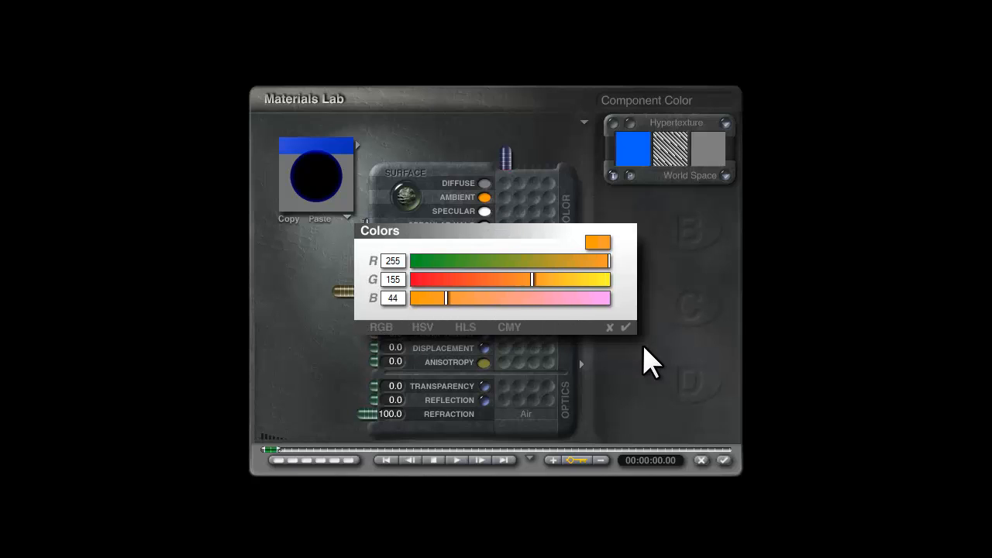
{"action": "left_click", "coordinate": [626, 328]}
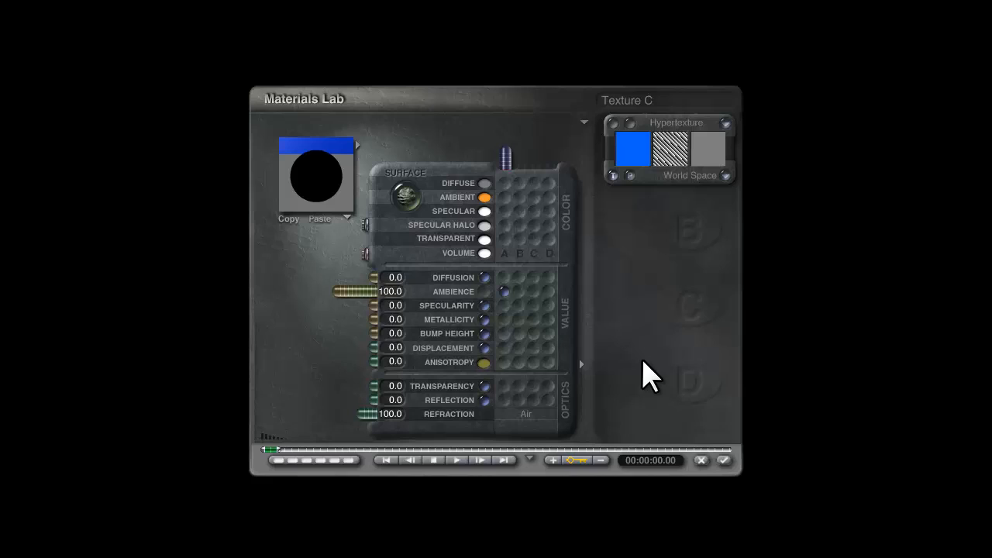
{"action": "left_click", "coordinate": [724, 461]}
{"action": "left_click", "coordinate": [2, 361]}
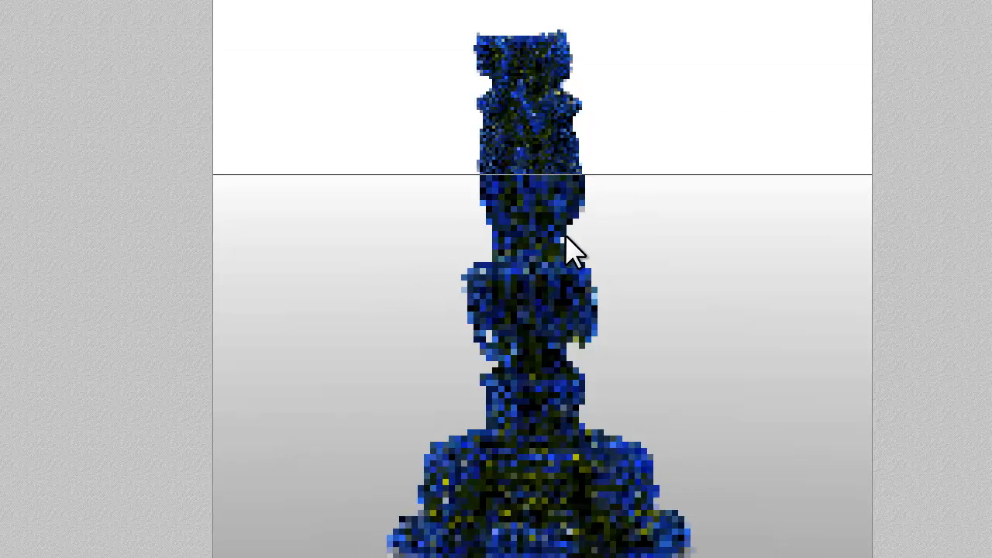
Stop the render, set the Hypertexture material's Ambience to 4, and accept it.
{"action": "left_click", "coordinate": [555, 328]}
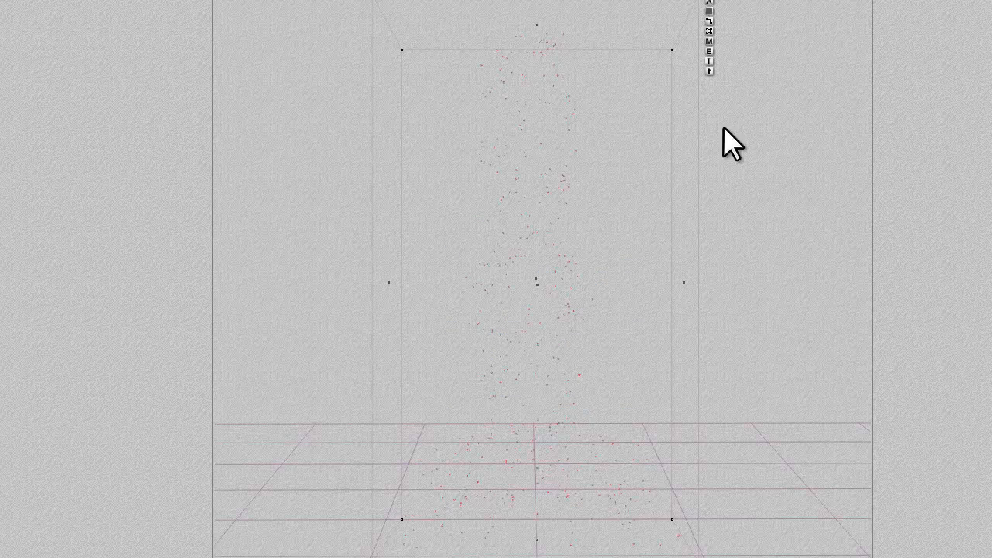
{"action": "left_click", "coordinate": [709, 35]}
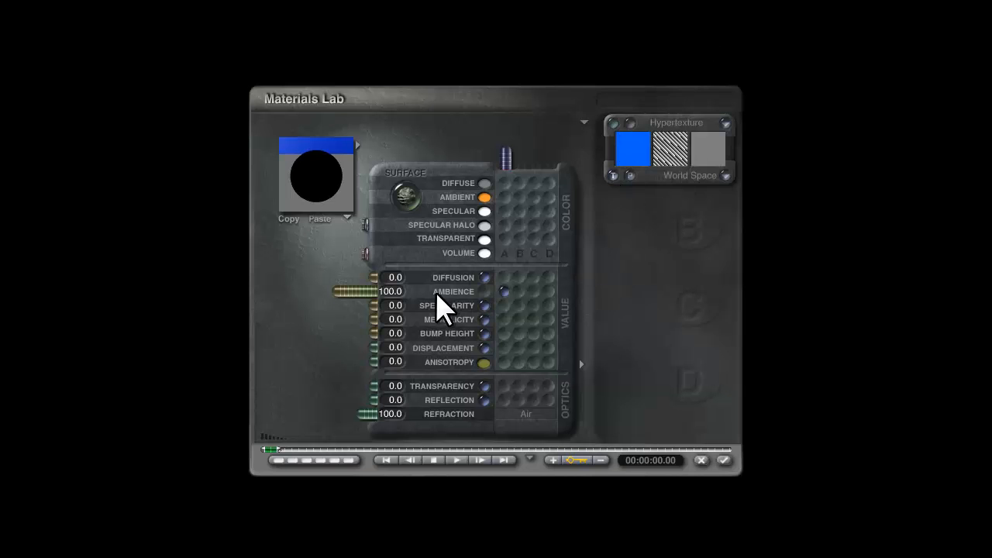
{"action": "left_click", "coordinate": [393, 291]}
{"action": "type", "text": "4"}
{"action": "key", "text": "Return"}
{"action": "left_click", "coordinate": [725, 461]}
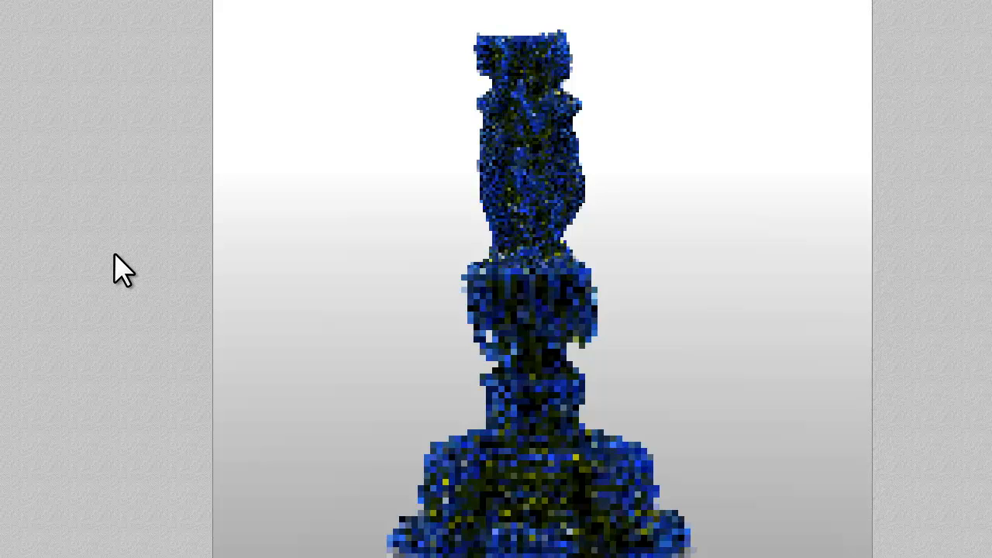
Stop the render, set the Hypertexture material's Ambience to 2, accept it, and test render an area at the statuette's lower part.
{"action": "left_click", "coordinate": [546, 236]}
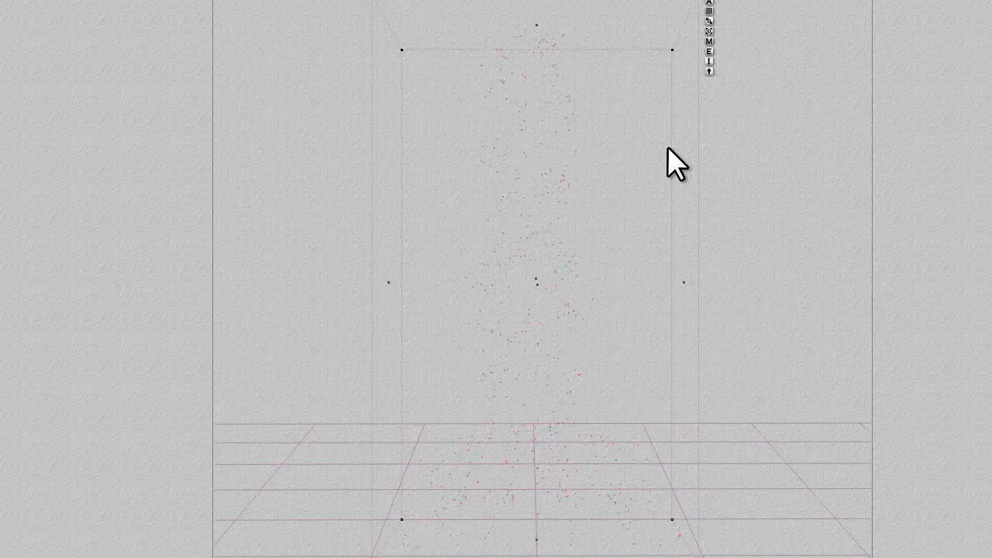
{"action": "left_click", "coordinate": [706, 43]}
{"action": "left_click_drag", "start_coordinate": [396, 298], "coordinate": [369, 328]}
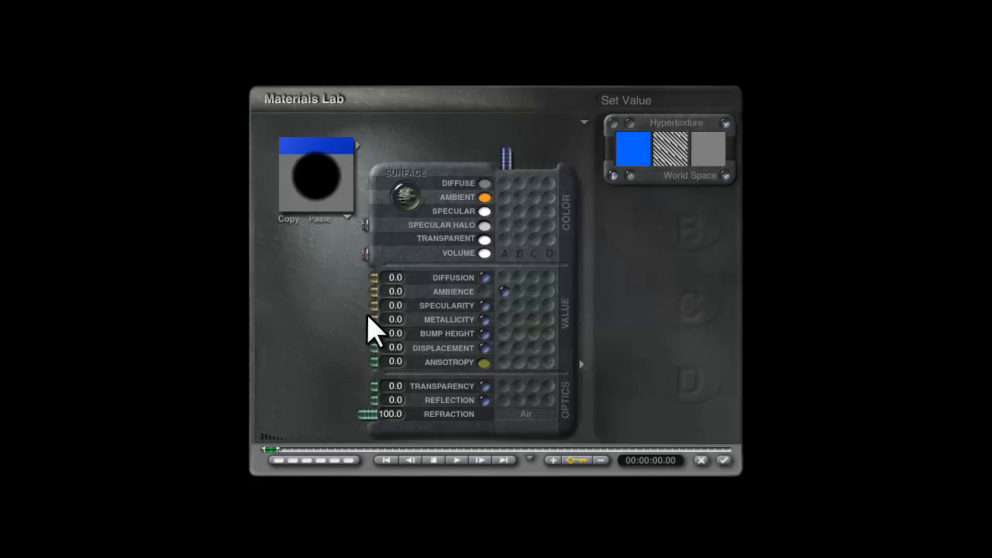
{"action": "type", "text": "2"}
{"action": "key", "text": "Return"}
{"action": "left_click", "coordinate": [725, 460]}
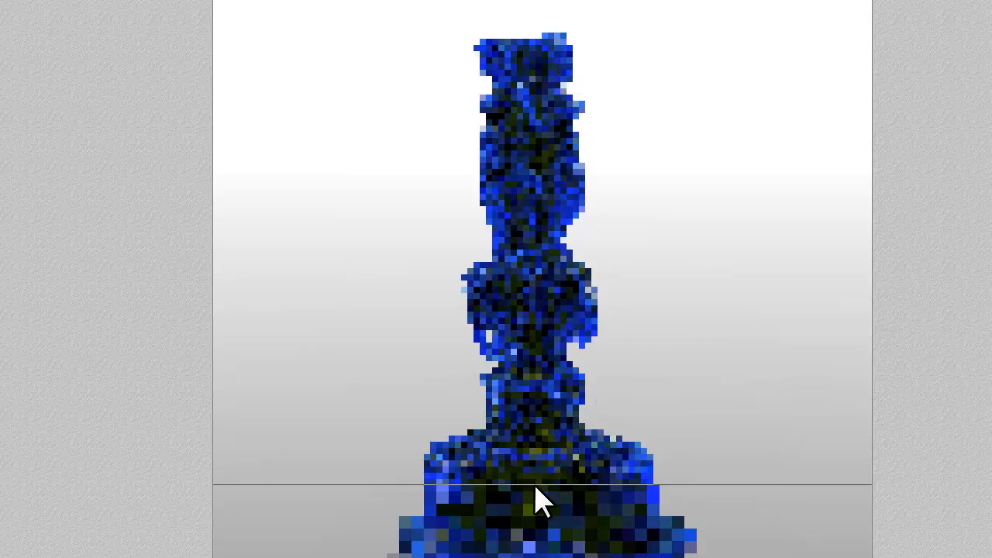
{"action": "left_click_drag", "start_coordinate": [616, 545], "coordinate": [550, 449]}
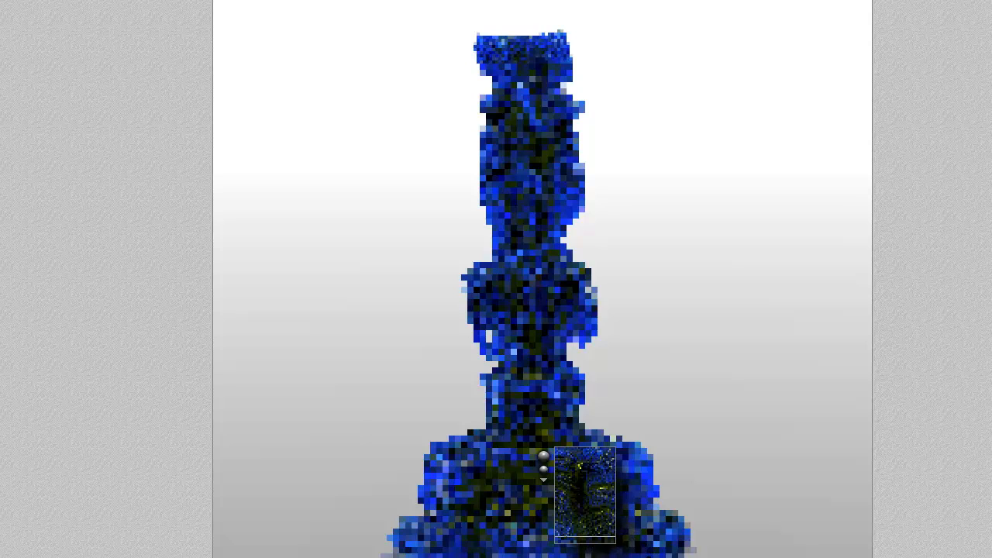
Reopen the Hypertexture material, set the blue component of its Ambient colour to 9 in RGB, and accept it.
{"action": "left_click", "coordinate": [666, 357]}
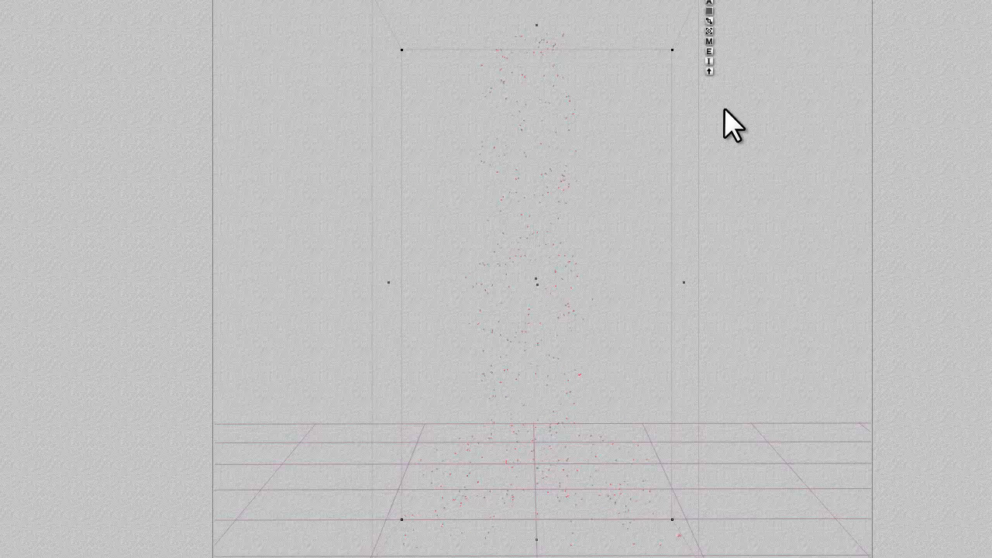
{"action": "left_click", "coordinate": [708, 42]}
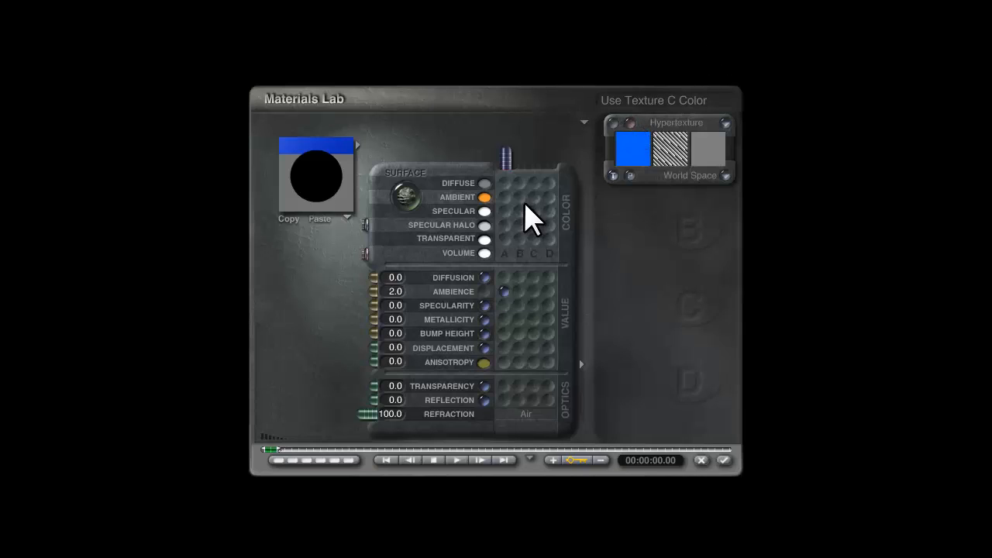
{"action": "left_click", "coordinate": [483, 198]}
{"action": "left_click_drag", "start_coordinate": [441, 303], "coordinate": [416, 302]}
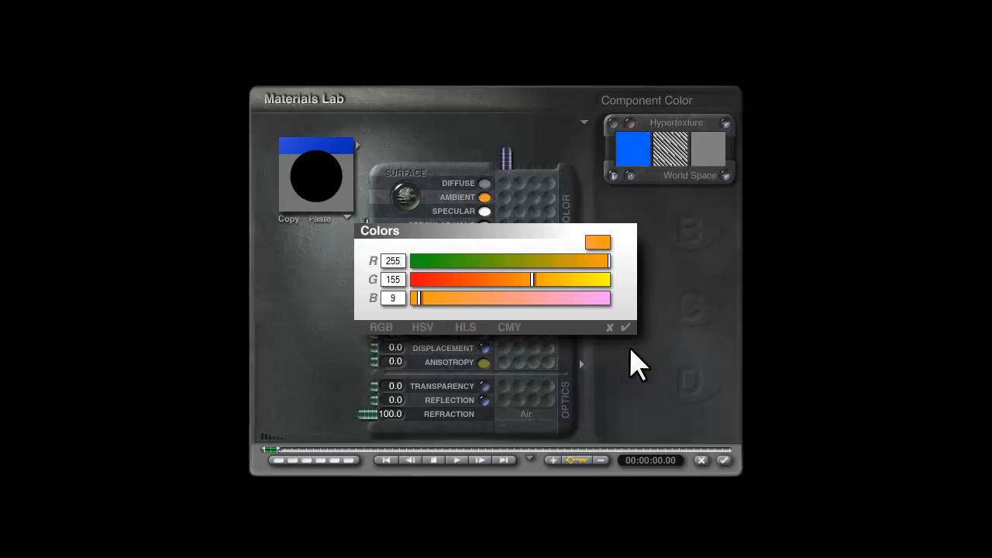
{"action": "left_click", "coordinate": [623, 327]}
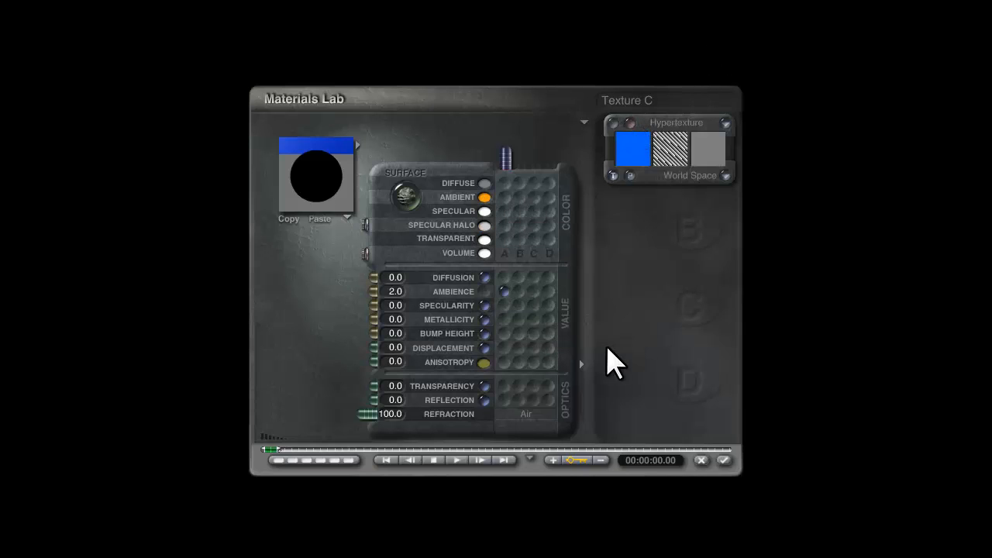
{"action": "left_click", "coordinate": [724, 461]}
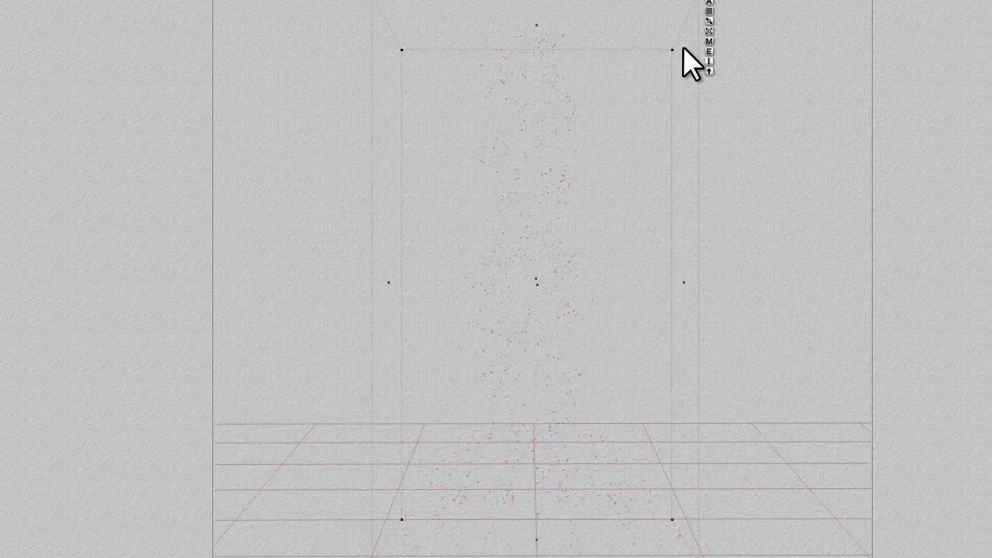
Select the other overlapping statuette, set its four-texture material's Diffusion to 0 and Ambience to 1, and accept it.
{"action": "right_click", "coordinate": [549, 82]}
{"action": "left_click", "coordinate": [564, 98]}
{"action": "left_click", "coordinate": [707, 42]}
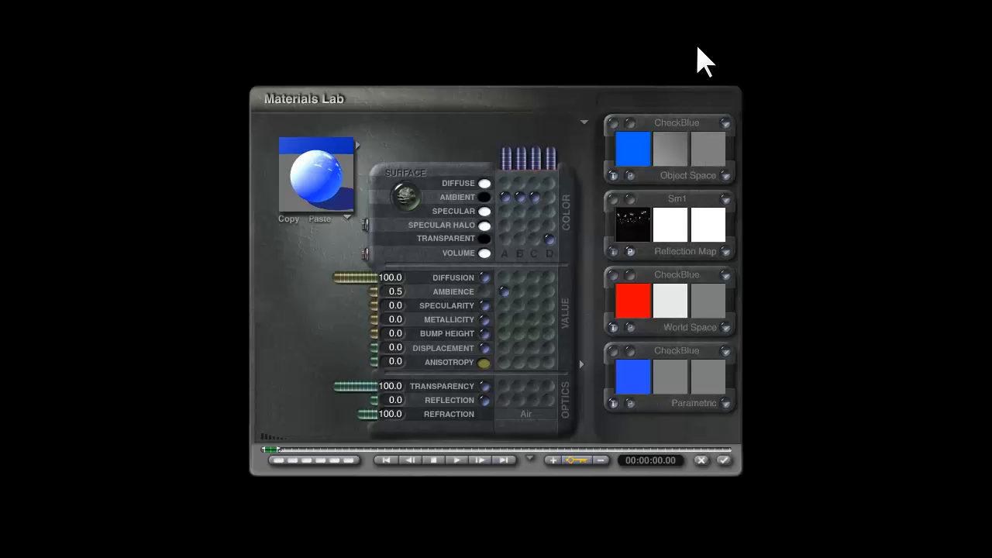
{"action": "left_click_drag", "start_coordinate": [350, 278], "coordinate": [457, 279]}
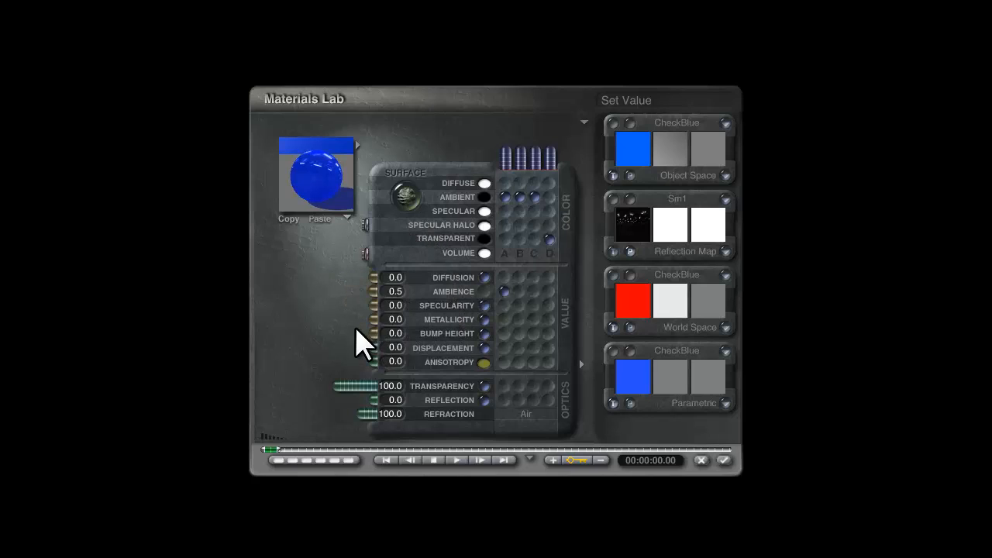
{"action": "type", "text": "1"}
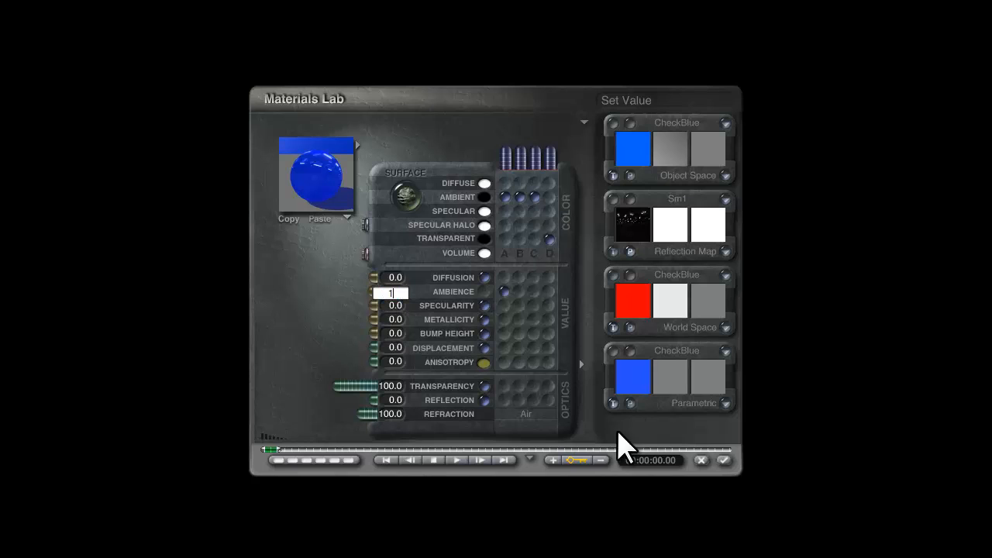
{"action": "key", "text": "Return"}
{"action": "left_click", "coordinate": [723, 460]}
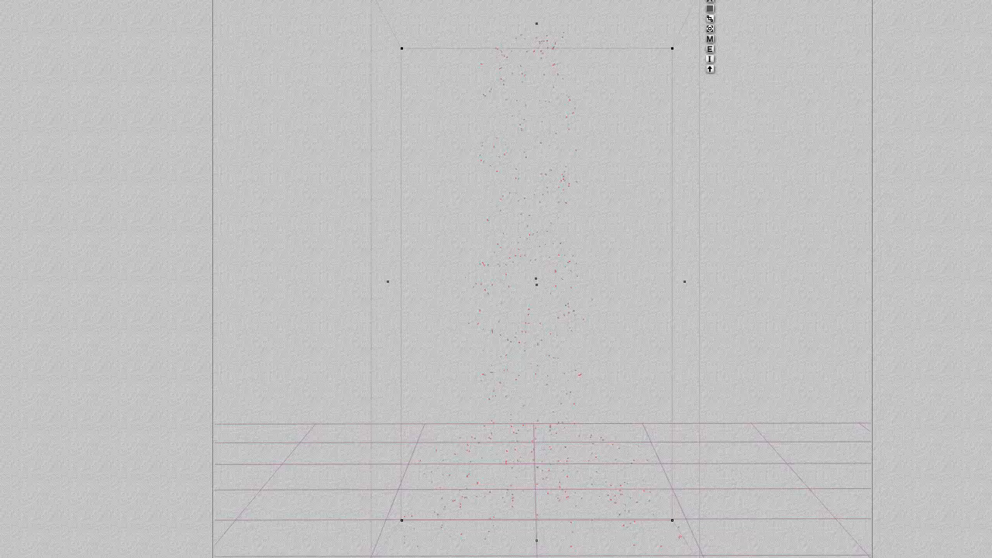
Render the scene, mark a test area beside the statuette's lower part, and stop the render.
{"action": "left_click", "coordinate": [2, 277]}
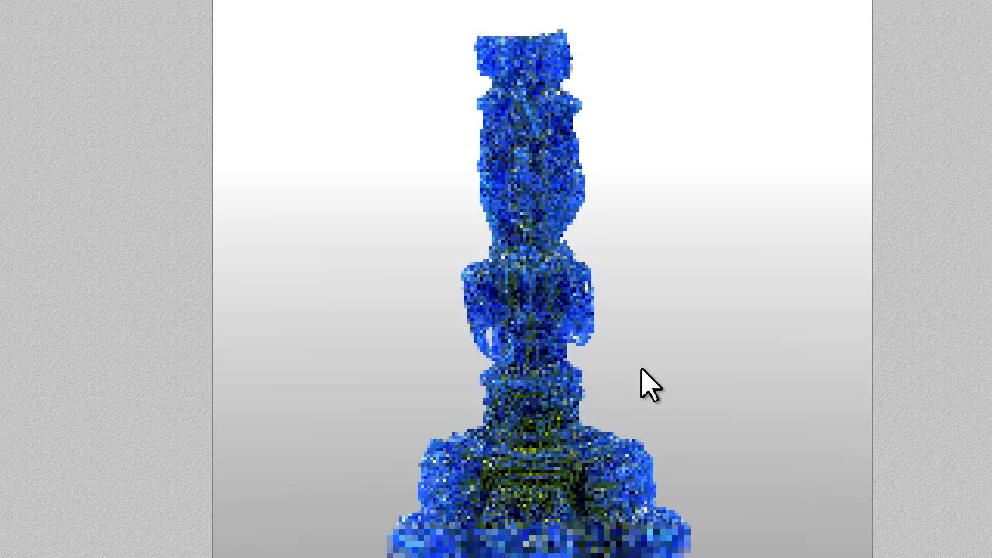
{"action": "left_click_drag", "start_coordinate": [681, 508], "coordinate": [610, 423]}
{"action": "left_click", "coordinate": [606, 432]}
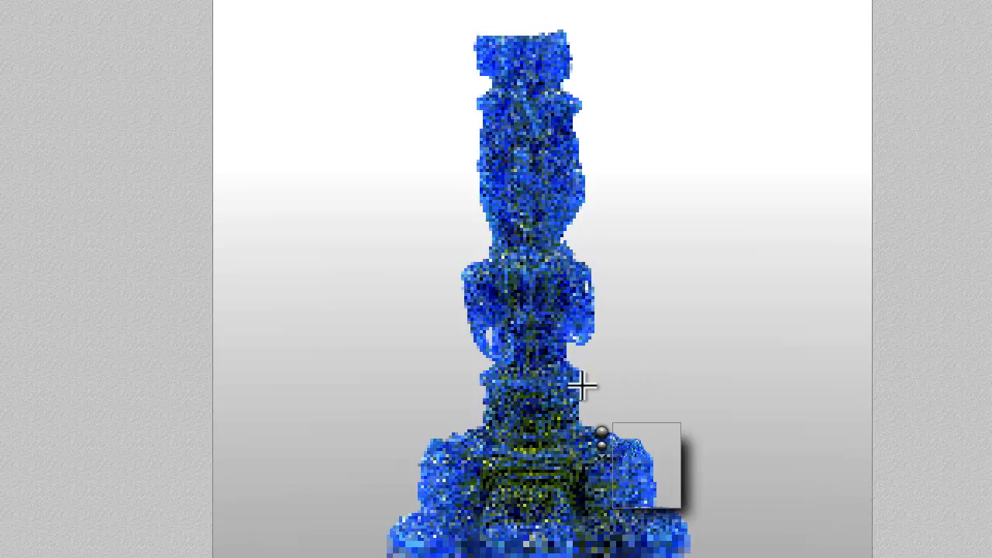
{"action": "key", "text": "Escape"}
In the material's Parametric CheckBlue texture, set component 2's second colour to green 111 and blue 169, and accept the texture.
{"action": "left_click", "coordinate": [710, 39]}
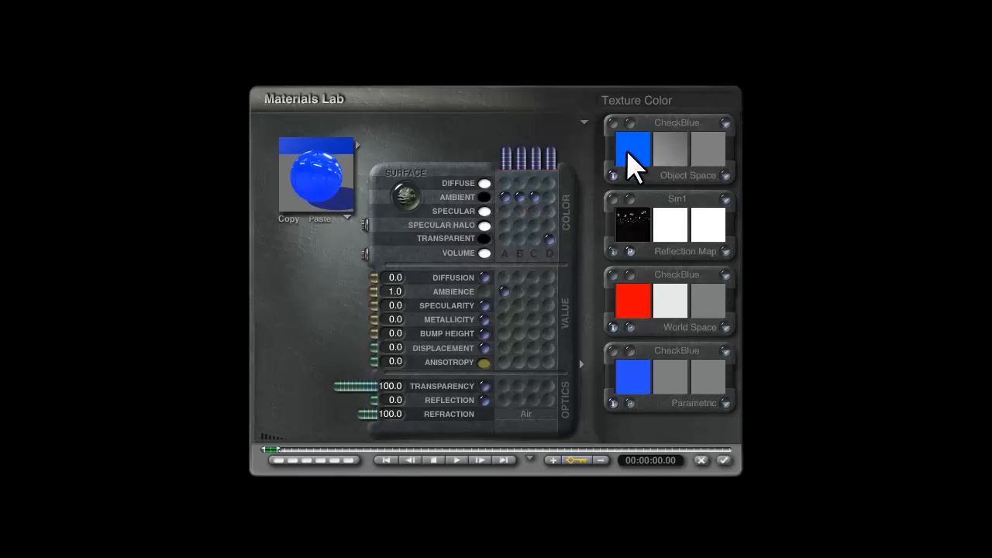
{"action": "left_click", "coordinate": [627, 361]}
{"action": "left_click", "coordinate": [448, 206]}
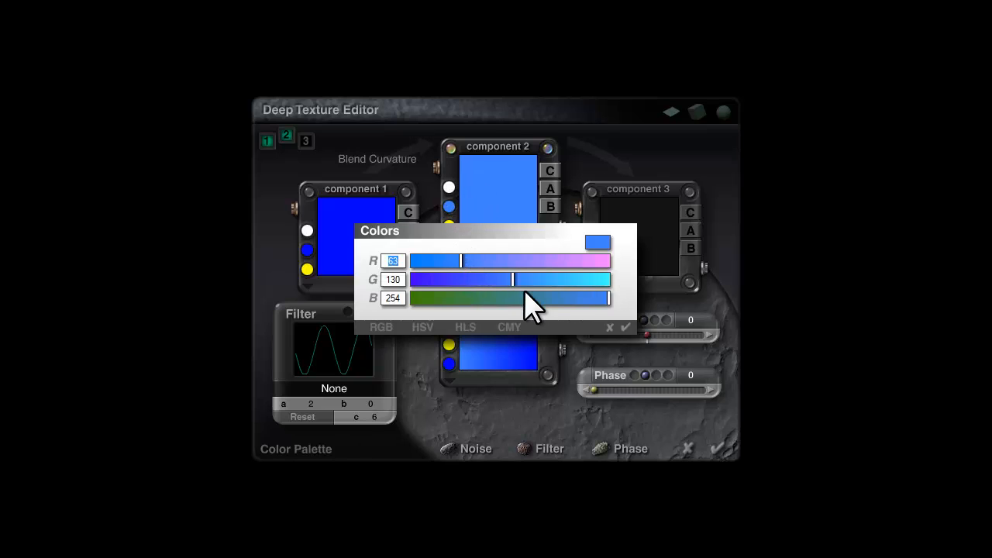
{"action": "left_click_drag", "start_coordinate": [516, 280], "coordinate": [497, 280]}
{"action": "left_click_drag", "start_coordinate": [551, 301], "coordinate": [544, 298]}
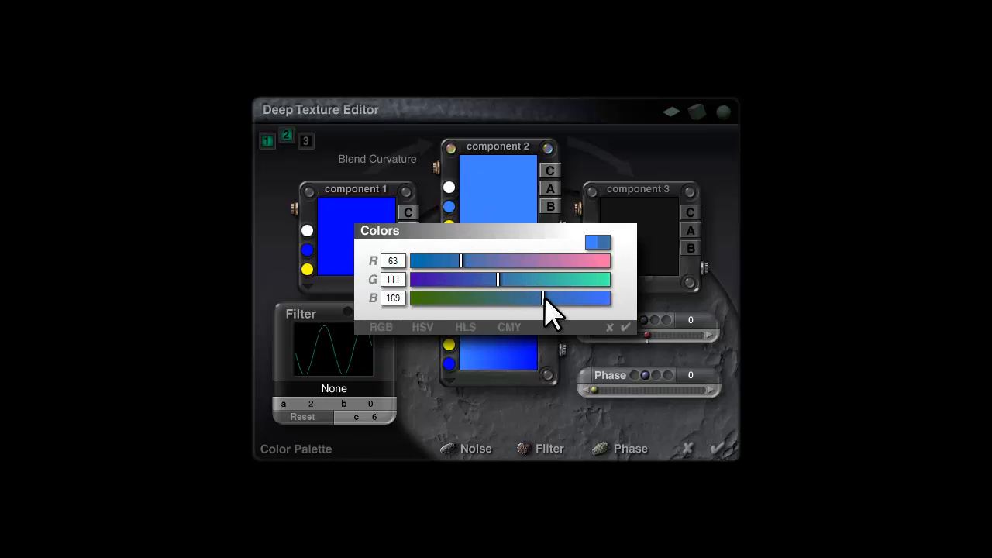
{"action": "left_click", "coordinate": [626, 327]}
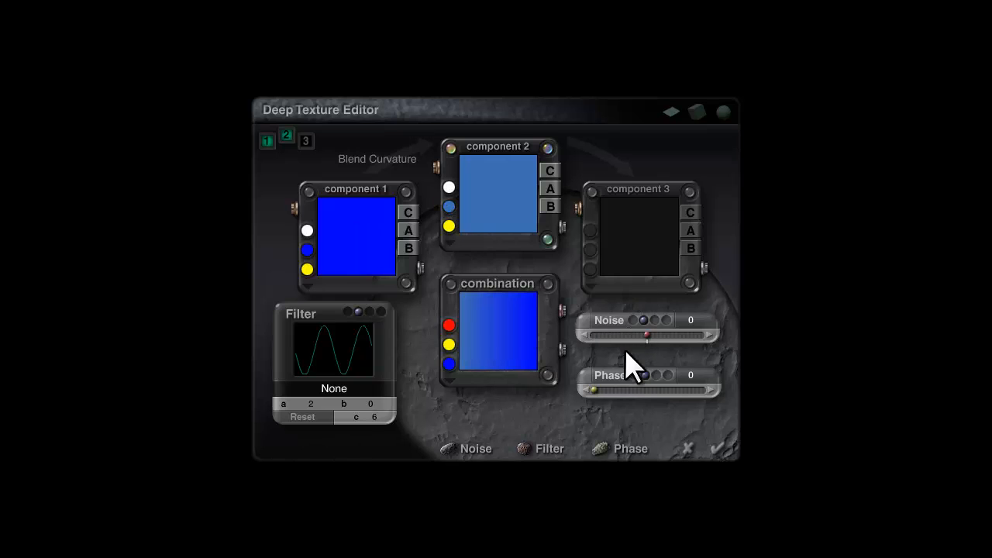
{"action": "left_click", "coordinate": [719, 447]}
In the Object Space CheckBlue texture, raise the red of the combination's third colour slightly, and accept the texture and material.
{"action": "left_click", "coordinate": [627, 124]}
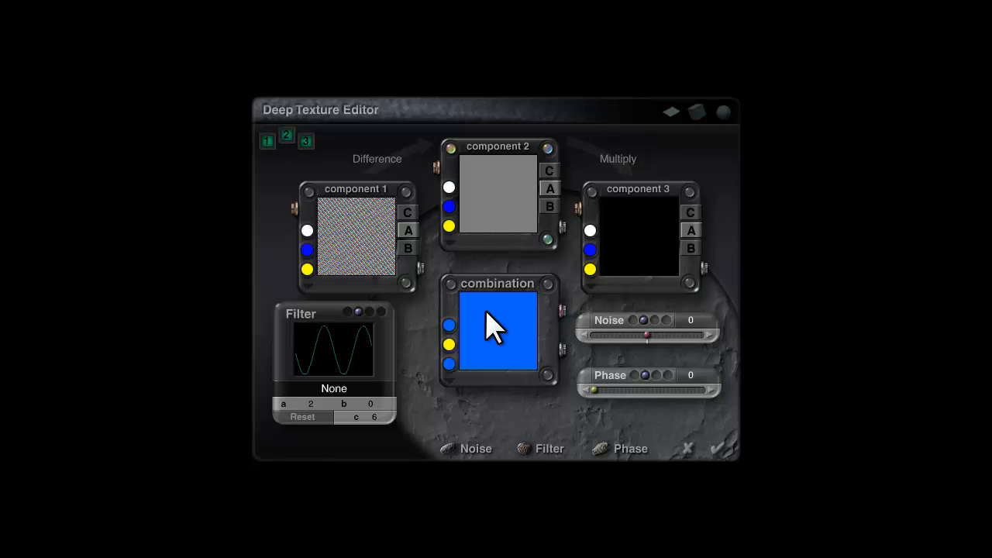
{"action": "left_click", "coordinate": [449, 363]}
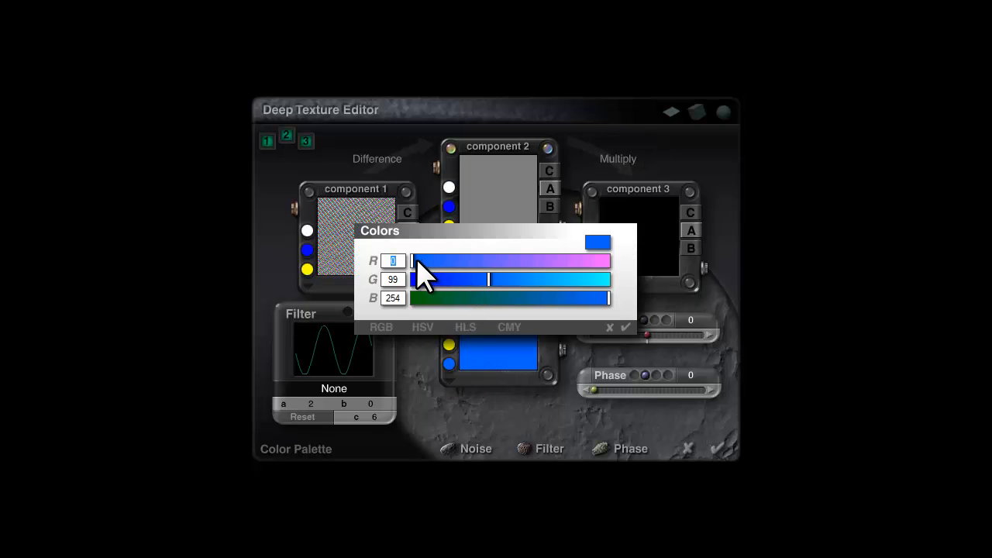
{"action": "left_click_drag", "start_coordinate": [416, 260], "coordinate": [429, 260]}
{"action": "left_click", "coordinate": [624, 327]}
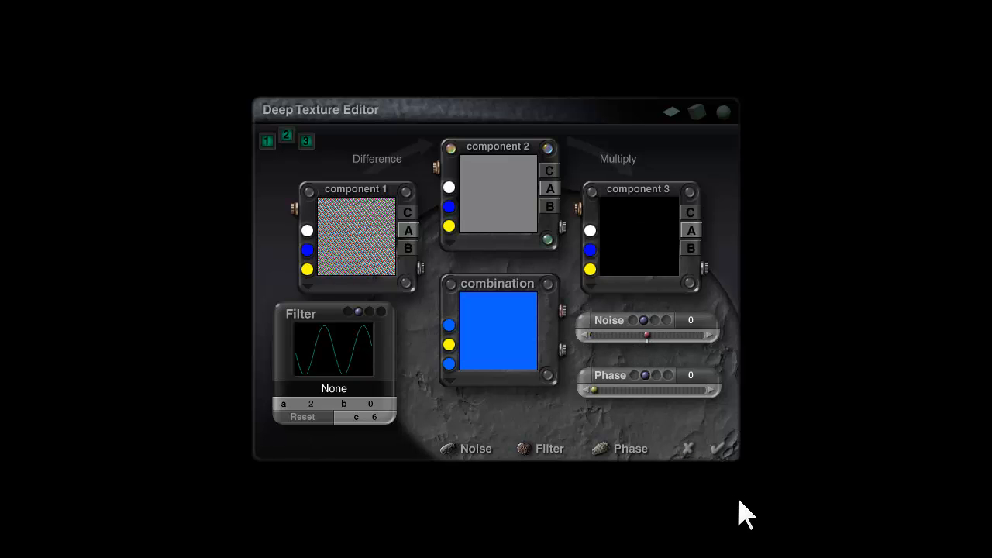
{"action": "left_click", "coordinate": [719, 449]}
{"action": "left_click", "coordinate": [722, 465]}
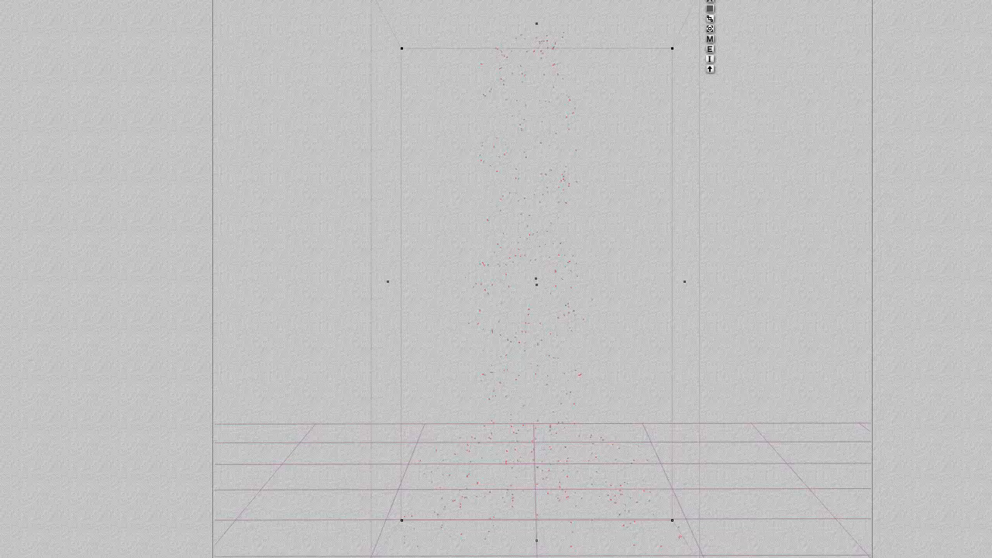
Run a render, refine a test area at the centre of the statuette's lower part, and stop it.
{"action": "key", "text": "ctrl+r"}
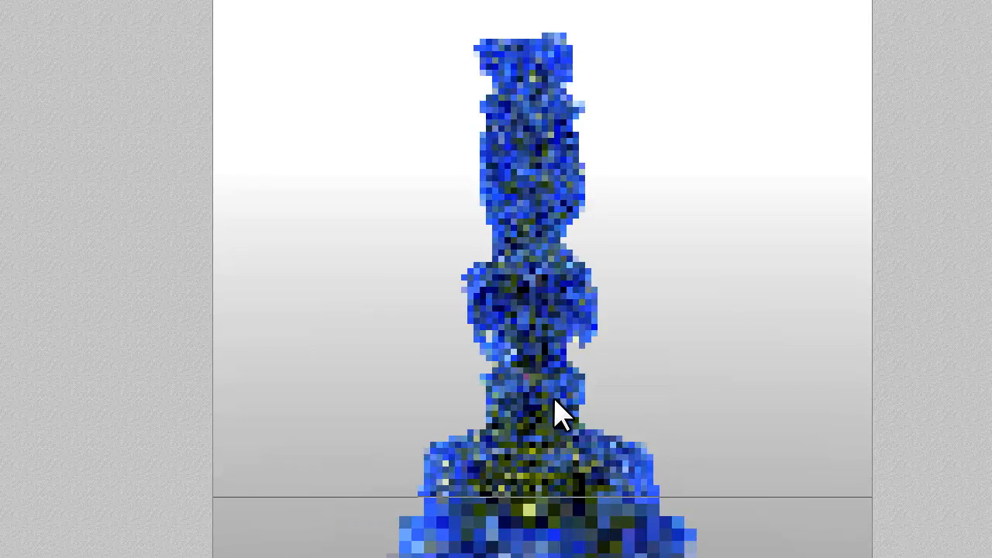
{"action": "left_click_drag", "start_coordinate": [579, 459], "coordinate": [534, 412]}
{"action": "left_click", "coordinate": [524, 433]}
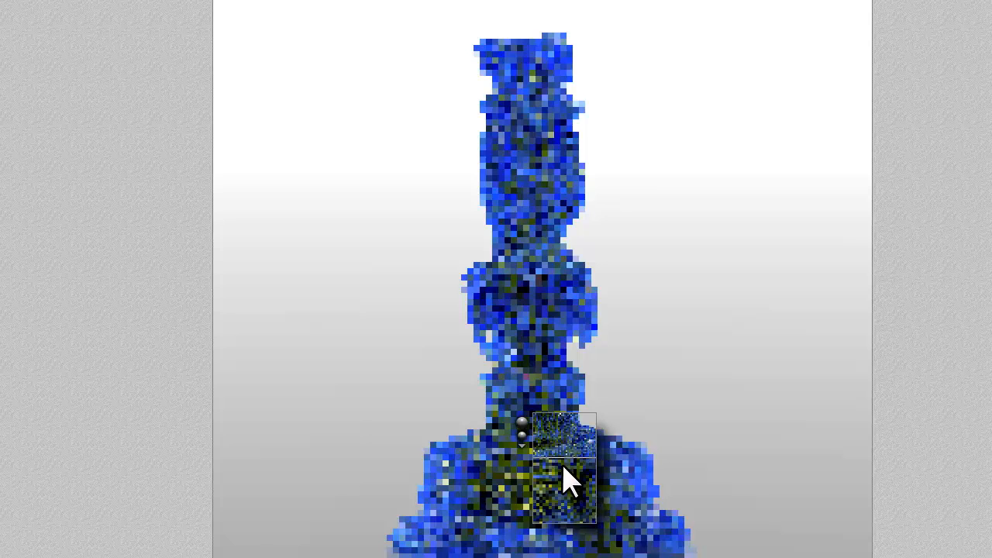
{"action": "key", "text": "Escape"}
Select xyzrgb_statuette9, adjust b of its Hypertexture's Sin(aX)+b filter, and accept the texture.
{"action": "left_click", "coordinate": [547, 201], "text": "ctrl"}
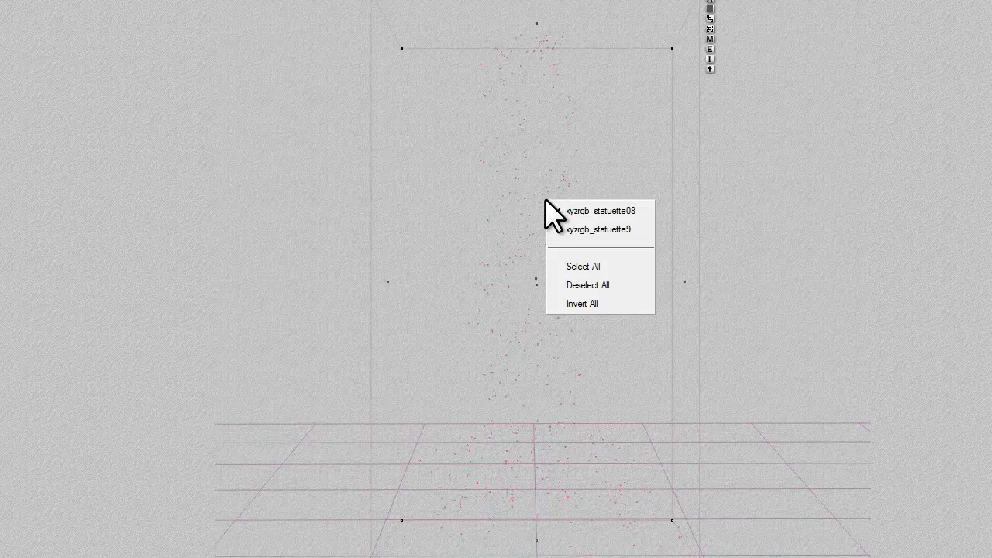
{"action": "left_click", "coordinate": [573, 228]}
{"action": "left_click", "coordinate": [708, 42]}
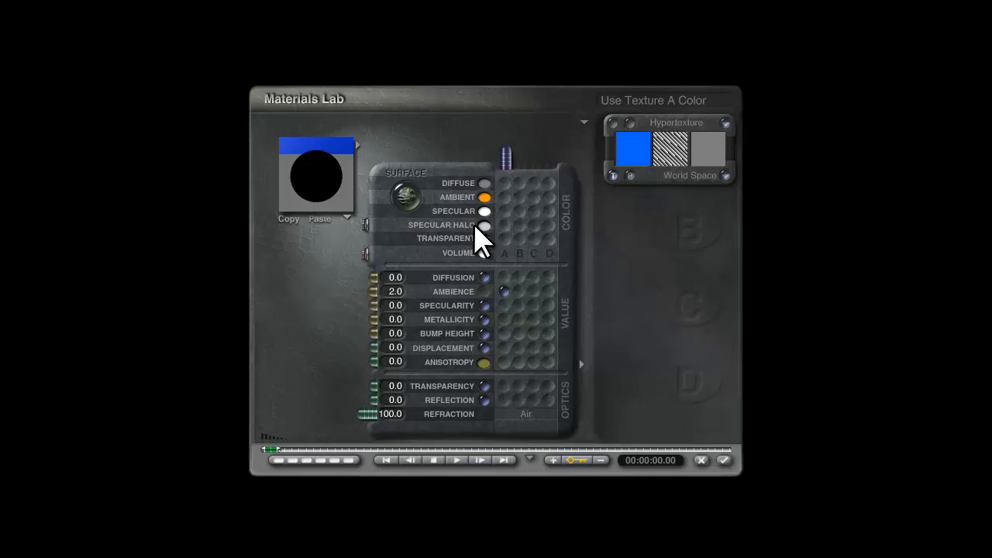
{"action": "left_click", "coordinate": [643, 128]}
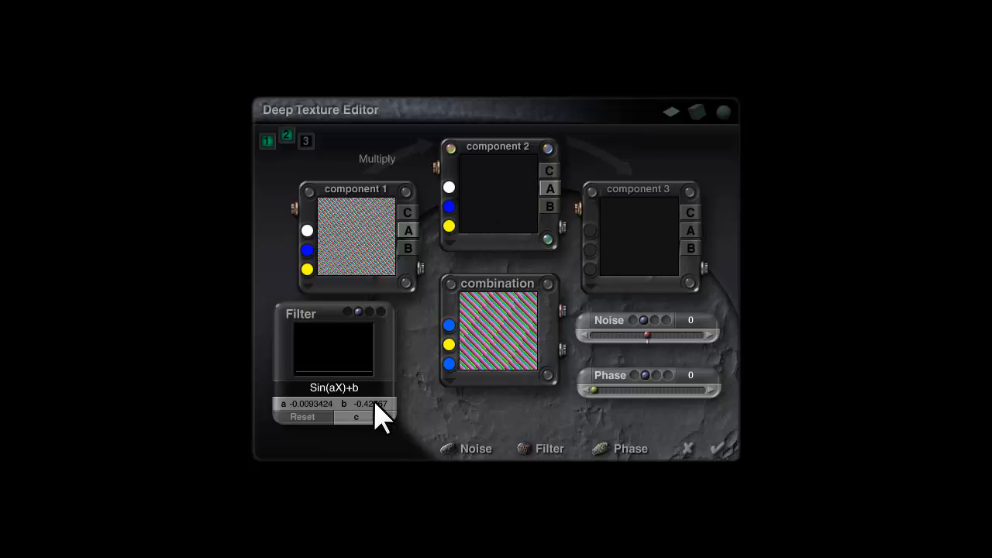
{"action": "left_click_drag", "start_coordinate": [374, 401], "coordinate": [369, 403]}
{"action": "left_click", "coordinate": [717, 447]}
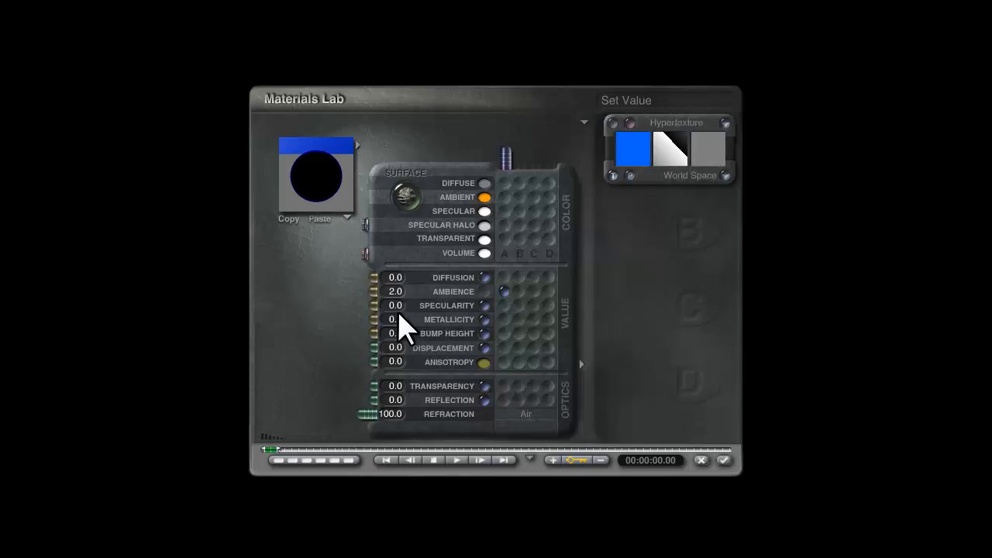
Set the Hypertexture material's Ambience to 4, accept it, and run a short test render.
{"action": "left_click", "coordinate": [391, 291]}
{"action": "type", "text": "4"}
{"action": "key", "text": "Return"}
{"action": "left_click", "coordinate": [724, 460]}
{"action": "left_click", "coordinate": [2, 242]}
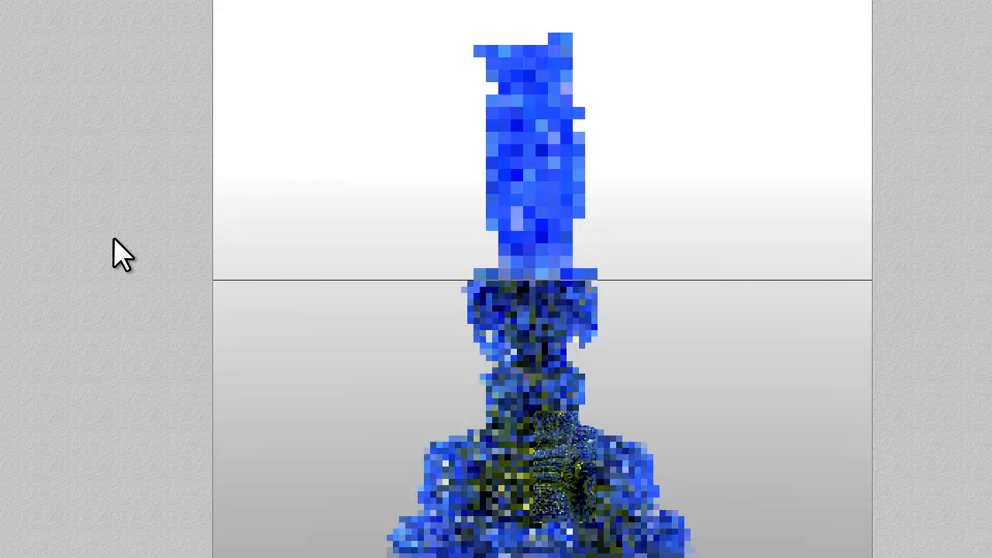
{"action": "key", "text": "Escape"}
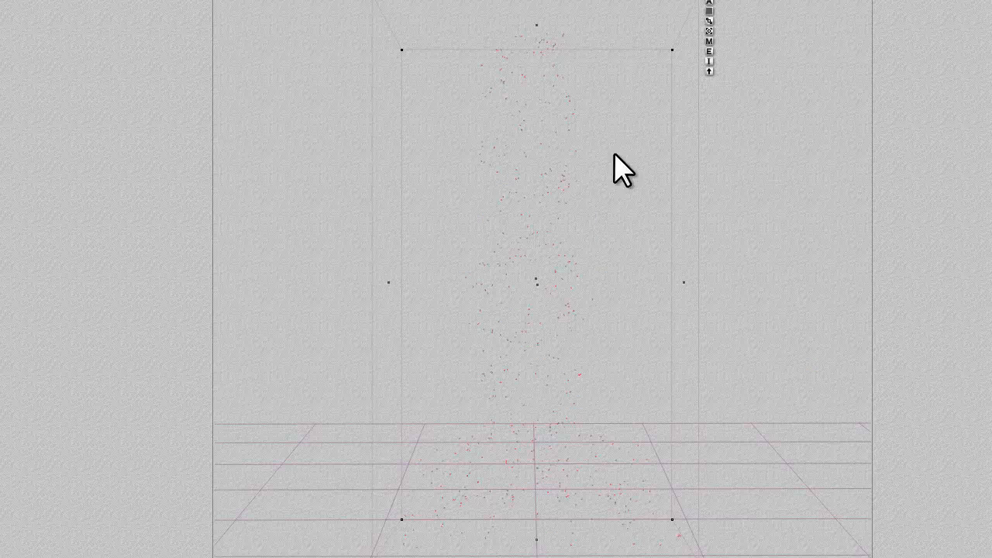
Reopen the Hypertexture material and set its Ambience to 10.
{"action": "left_click", "coordinate": [712, 37]}
{"action": "left_click", "coordinate": [394, 292]}
{"action": "type", "text": "10"}
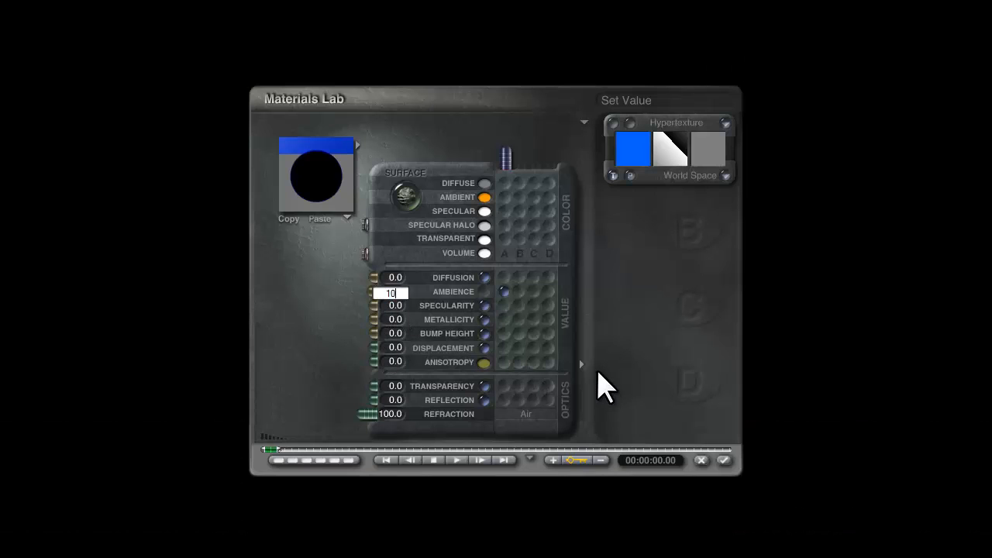
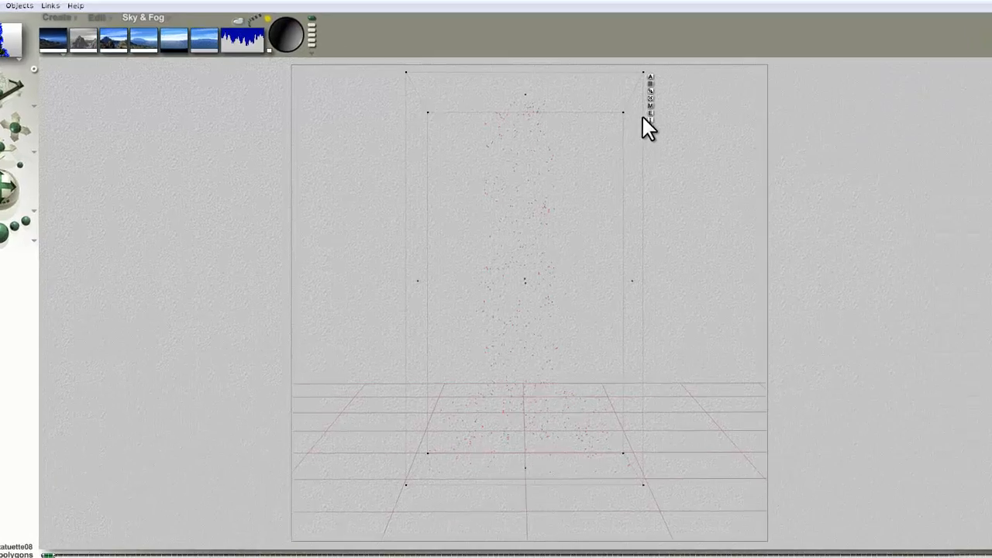
Open the material of xyzrgb_statuette08 and set its Refraction to 133.
{"action": "left_click", "coordinate": [641, 116]}
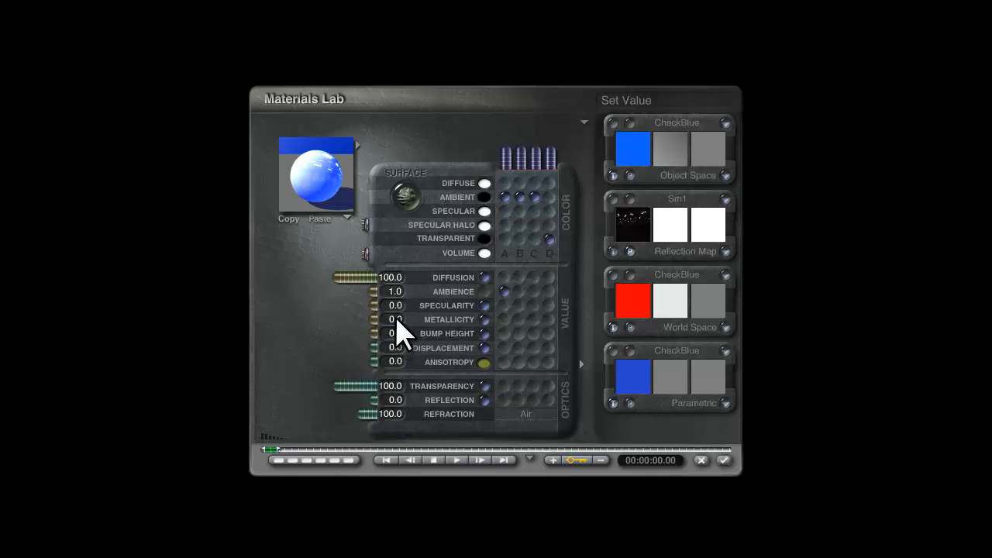
{"action": "left_click", "coordinate": [395, 400]}
{"action": "key", "text": "Tab"}
{"action": "type", "text": "133"}
{"action": "key", "text": "Return"}
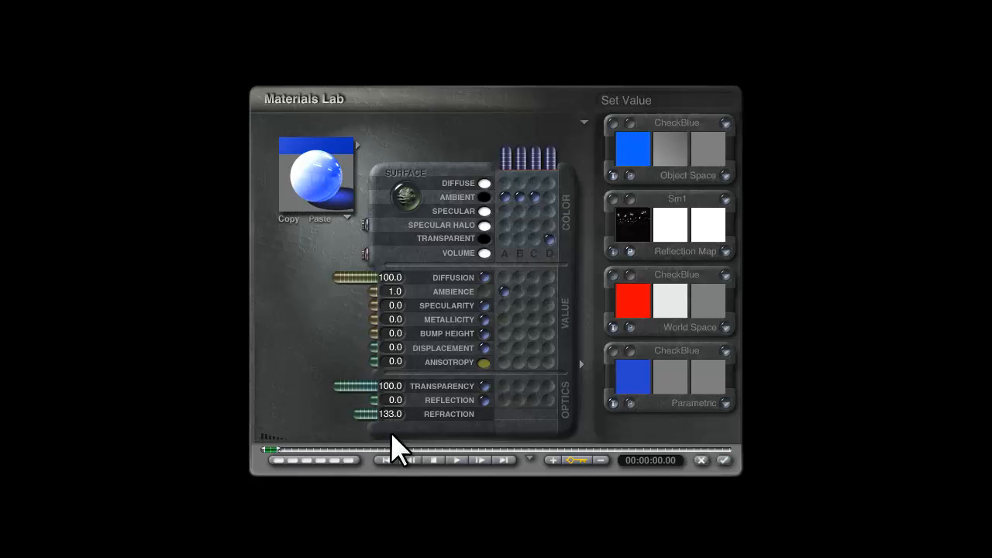
Set the Refraction of the statuette's material to 100.
{"action": "left_click", "coordinate": [320, 199]}
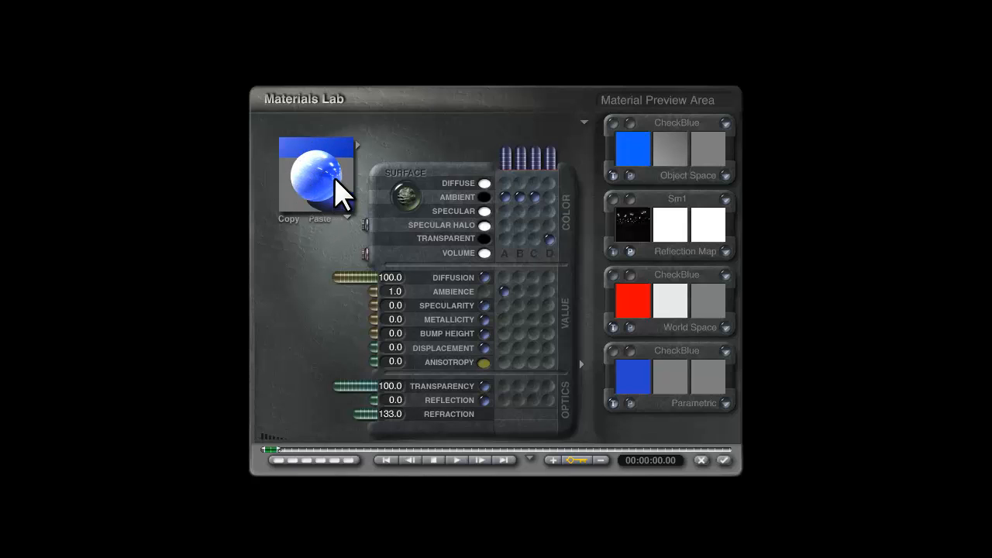
{"action": "left_click", "coordinate": [391, 413]}
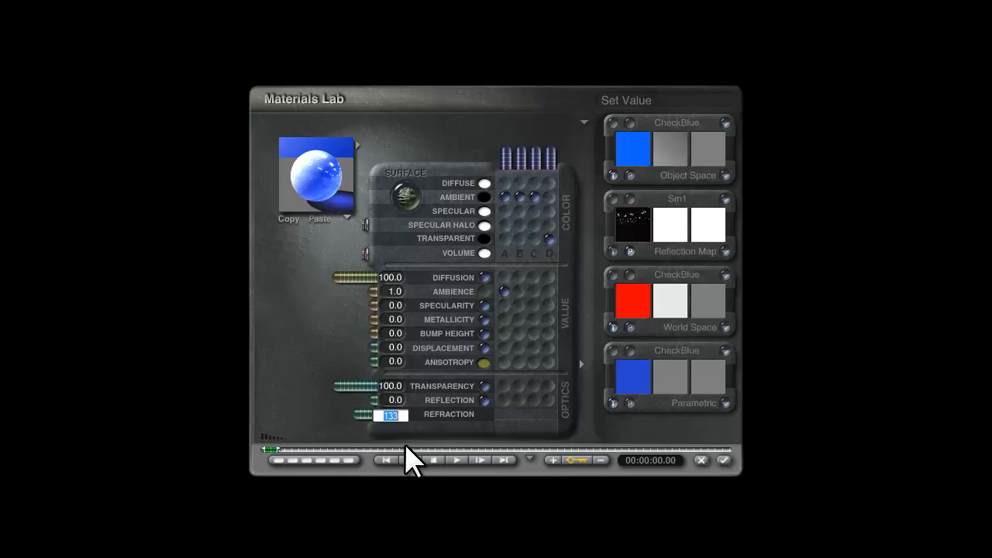
{"action": "type", "text": "100"}
{"action": "key", "text": "Return"}
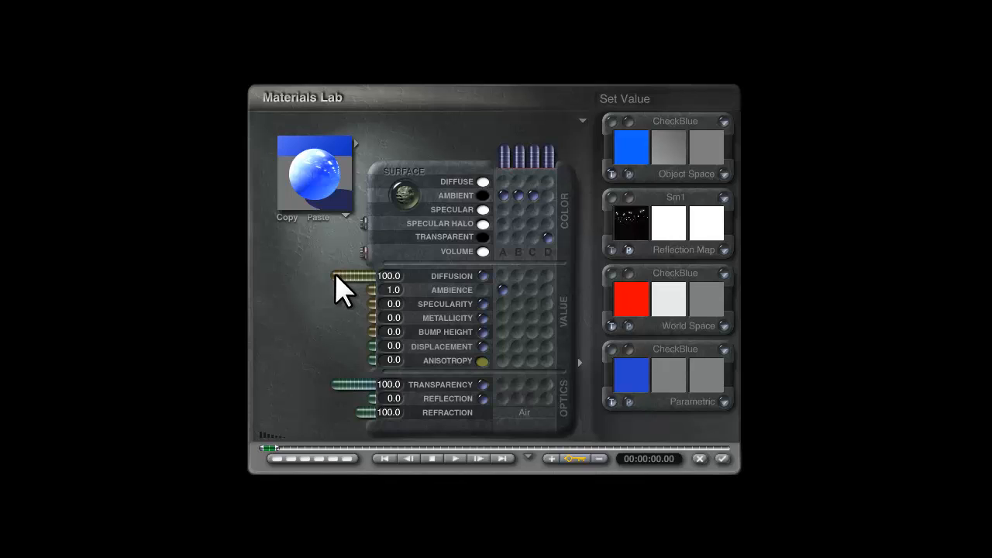
Set the statuette material's Diffusion to 35 and accept the material.
{"action": "left_click_drag", "start_coordinate": [335, 272], "coordinate": [380, 277]}
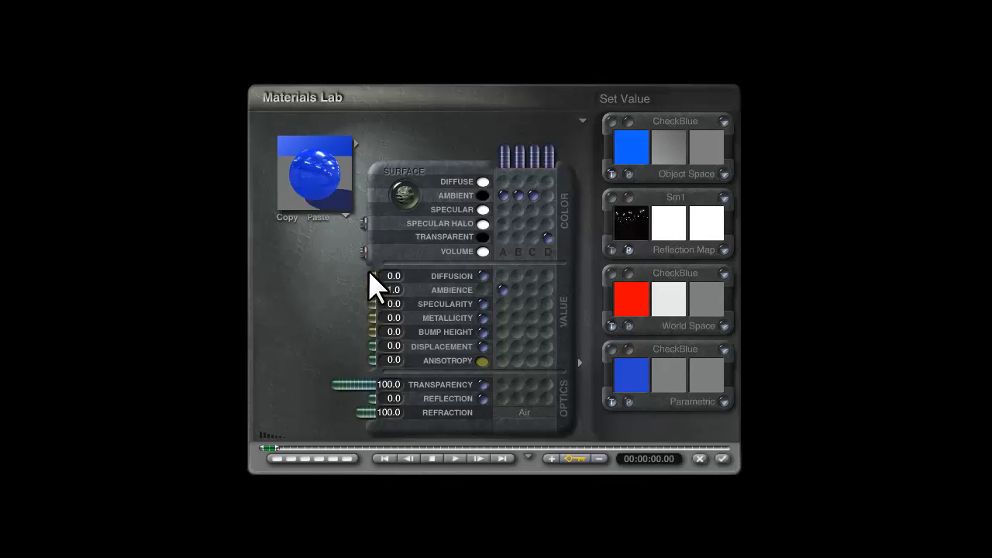
{"action": "left_click_drag", "start_coordinate": [366, 270], "coordinate": [396, 277]}
{"action": "left_click", "coordinate": [392, 276]}
{"action": "type", "text": "35"}
{"action": "key", "text": "Return"}
{"action": "left_click", "coordinate": [721, 458]}
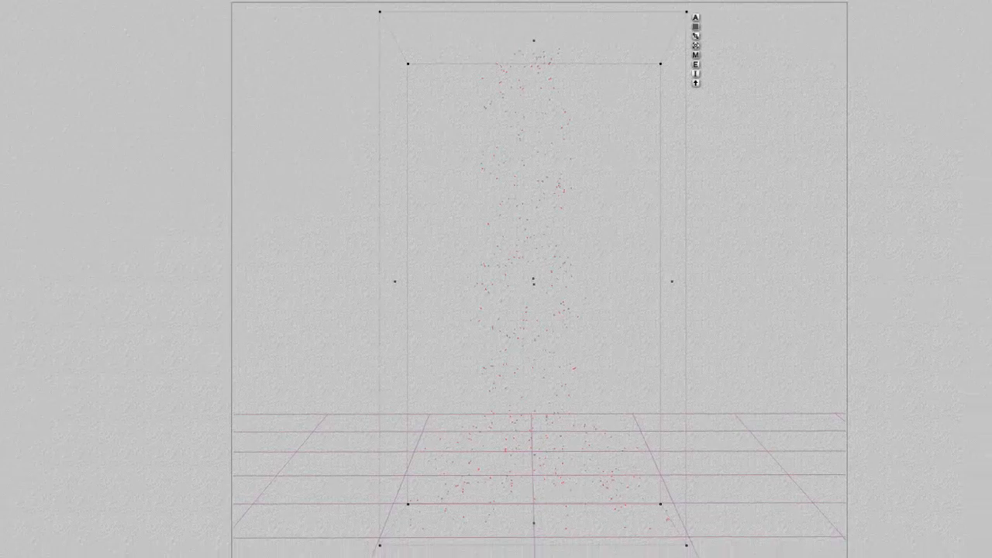
Add a radial light and place it above, in front of and to one side of the statuette.
{"action": "left_click", "coordinate": [243, 32]}
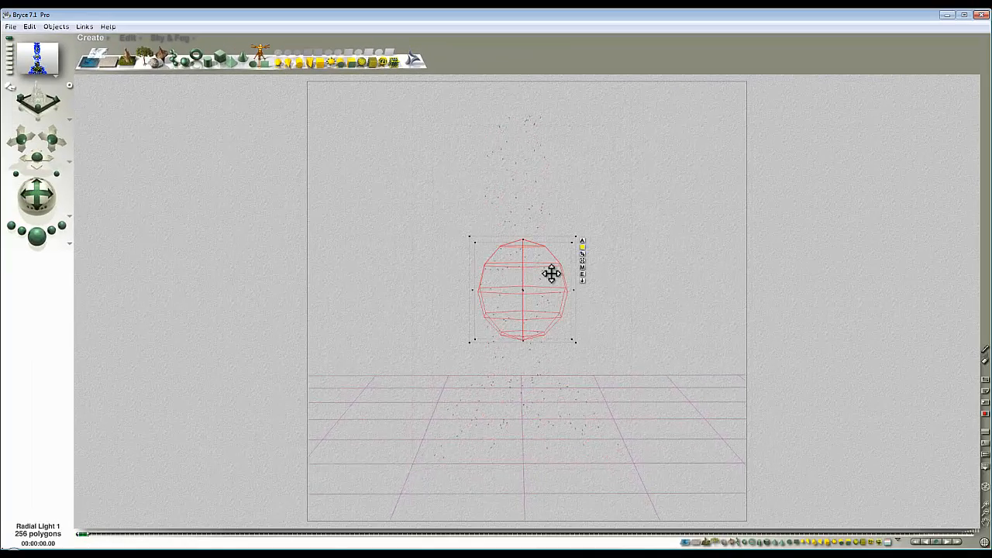
{"action": "left_click_drag", "start_coordinate": [551, 273], "coordinate": [607, 211]}
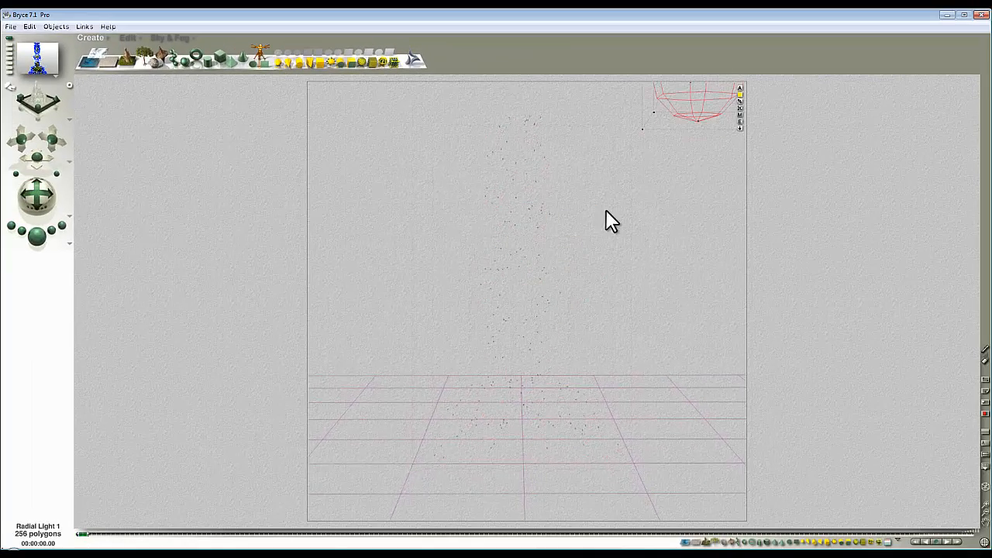
{"action": "key", "text": "2"}
{"action": "left_click_drag", "start_coordinate": [603, 318], "coordinate": [595, 352]}
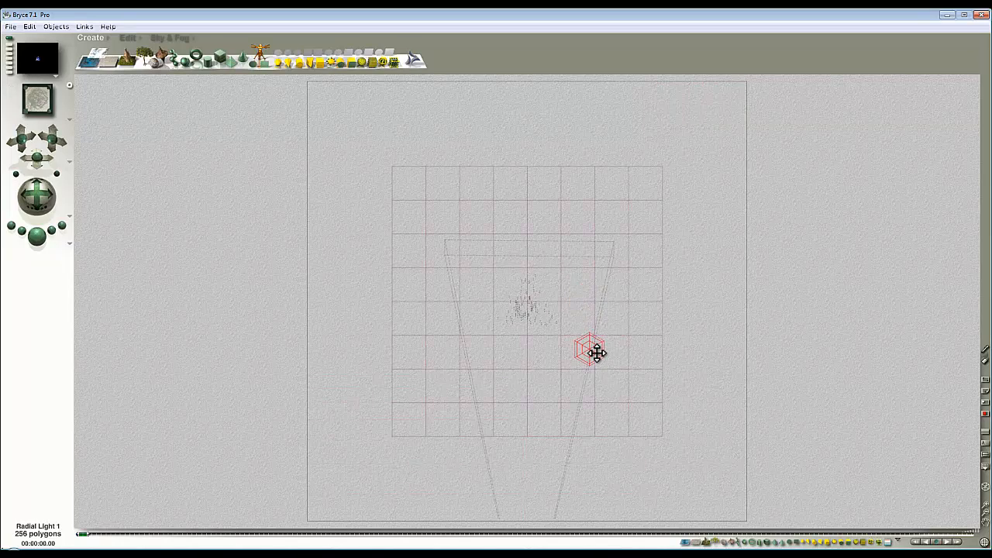
{"action": "key", "text": "1"}
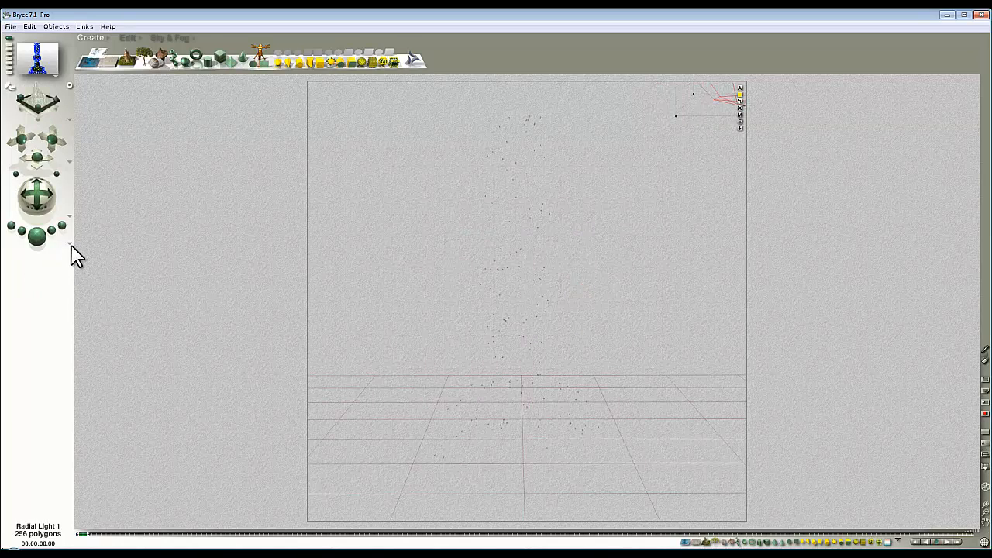
Set the premium render quality to 4 rays per pixel and run a short test render with the radial light.
{"action": "left_click", "coordinate": [70, 244]}
{"action": "left_click", "coordinate": [92, 307]}
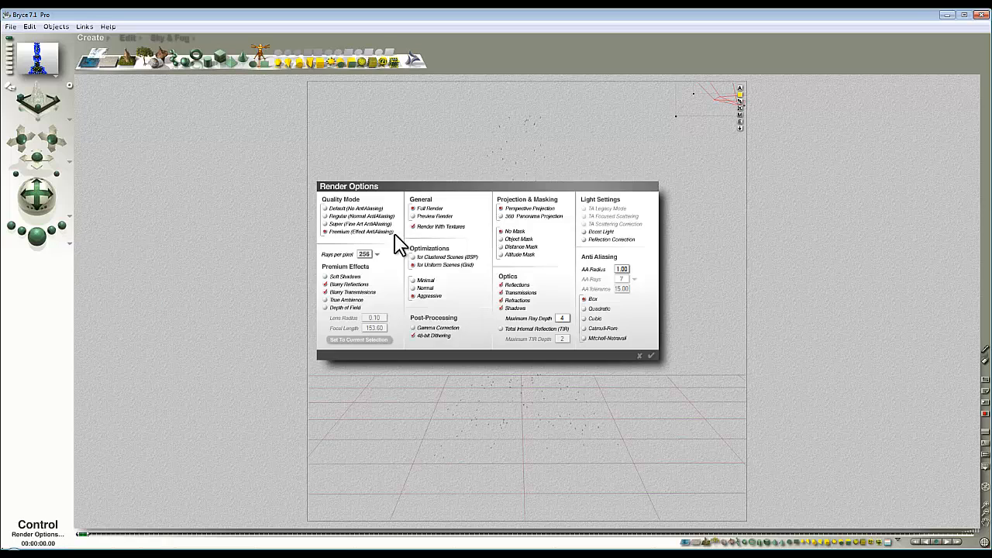
{"action": "left_click", "coordinate": [377, 255]}
{"action": "left_click", "coordinate": [388, 266]}
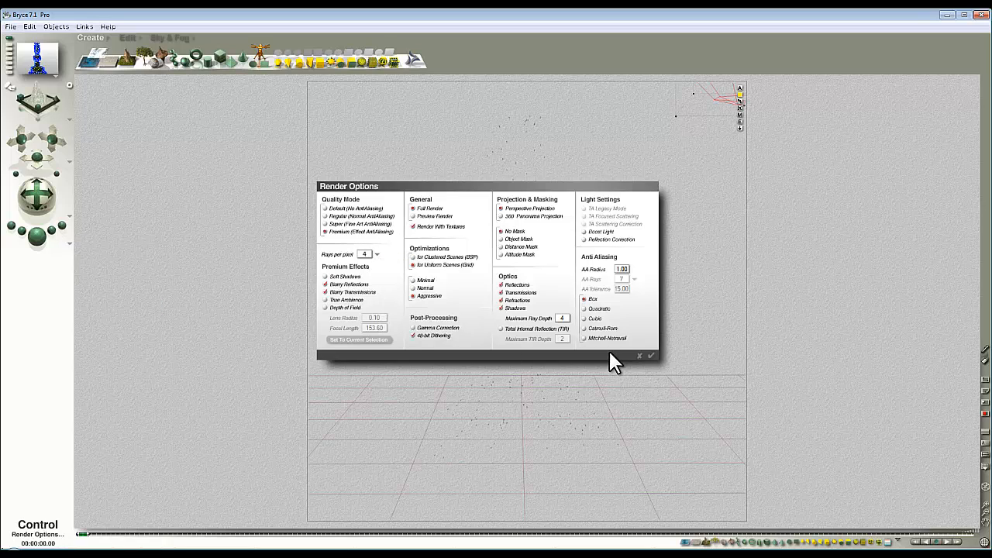
{"action": "left_click", "coordinate": [651, 356]}
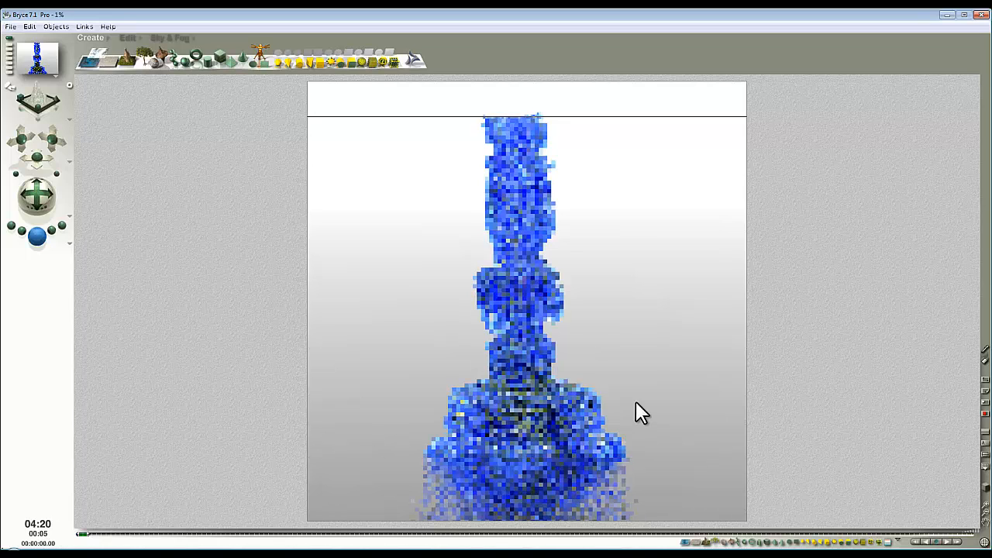
{"action": "key", "text": "Escape"}
{"action": "key", "text": "Escape"}
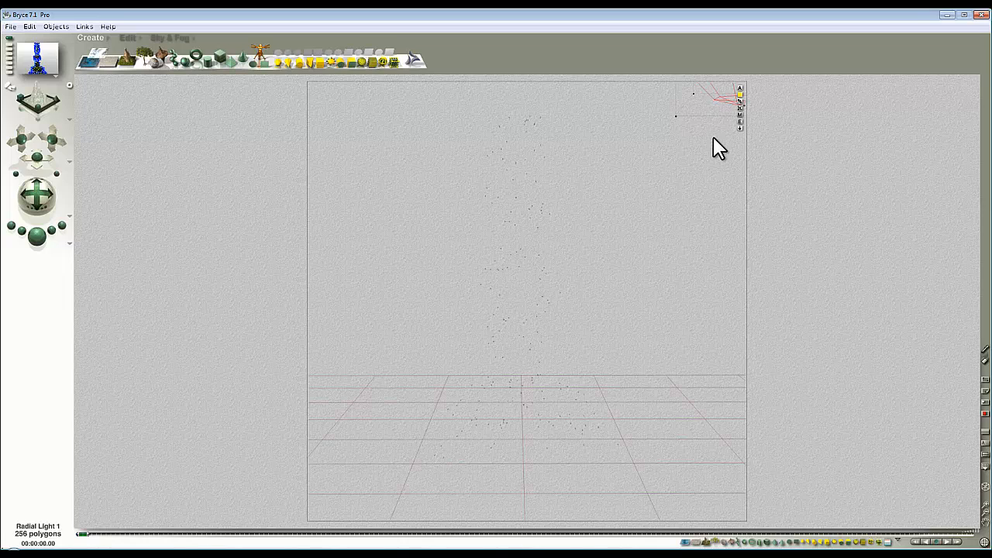
Compare short test renders without and with the radial light, removing it and pasting it back in place.
{"action": "left_click", "coordinate": [233, 233]}
{"action": "left_click", "coordinate": [48, 247]}
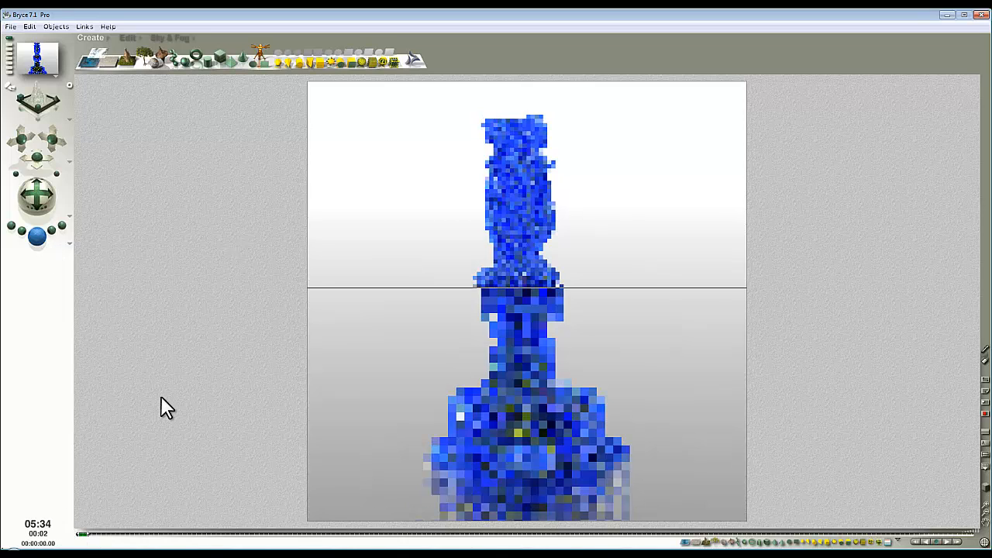
{"action": "key", "text": "Escape"}
{"action": "key", "text": "Escape"}
{"action": "key", "text": "2"}
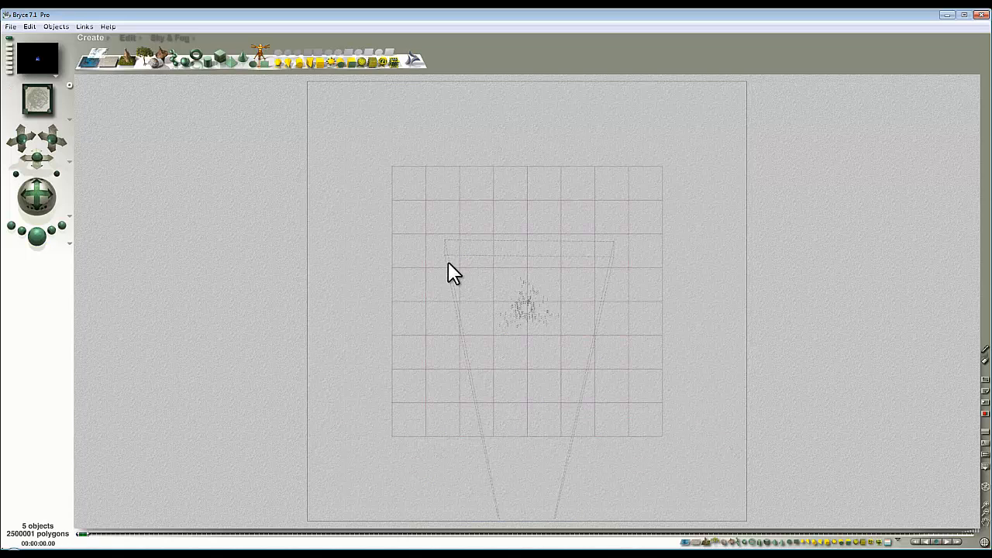
{"action": "key", "text": "ctrl+v"}
{"action": "key", "text": "1"}
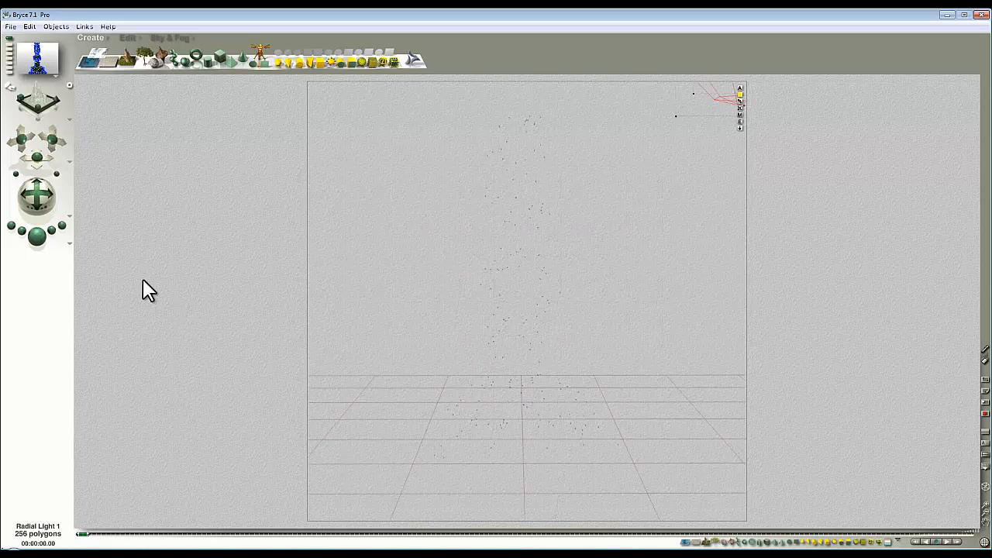
{"action": "left_click", "coordinate": [38, 236]}
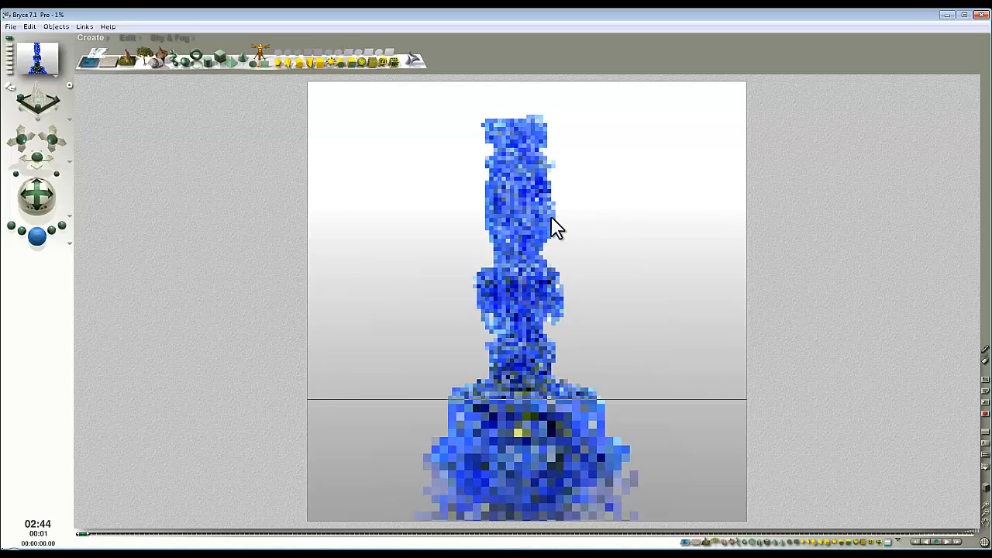
{"action": "left_click", "coordinate": [606, 240]}
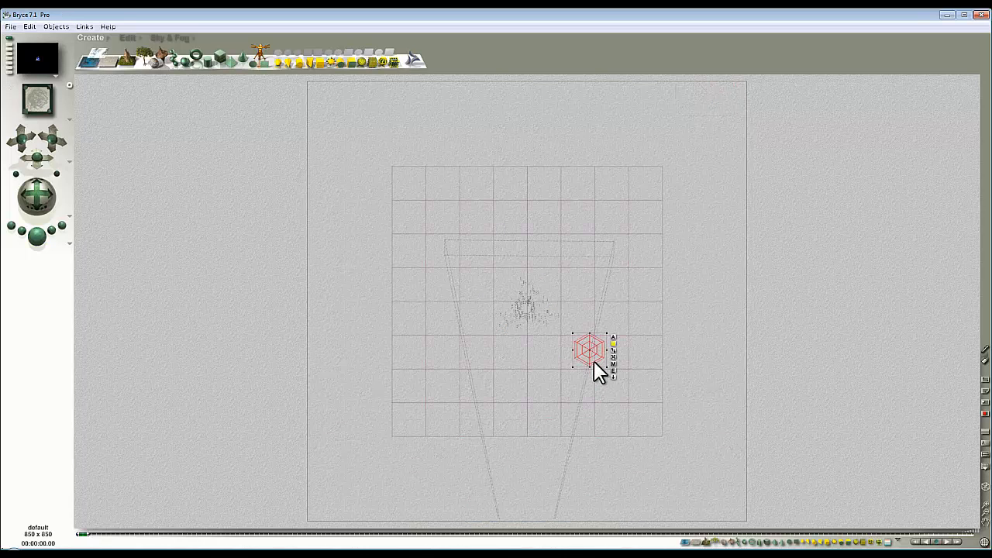
Move the radial light farther sideways from the statuette in the top view and run a short test render.
{"action": "left_click_drag", "start_coordinate": [594, 360], "coordinate": [618, 351]}
{"action": "key", "text": "1"}
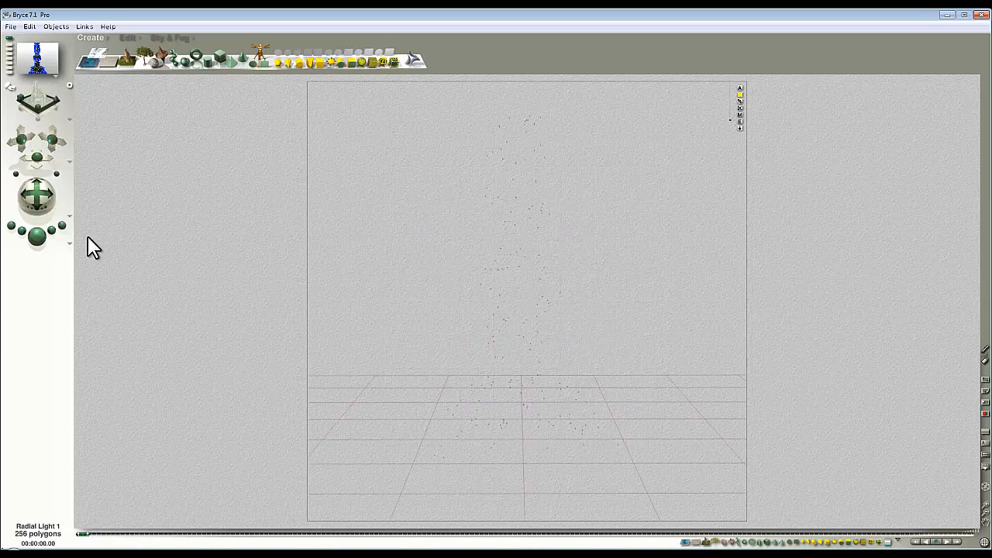
{"action": "left_click", "coordinate": [38, 233]}
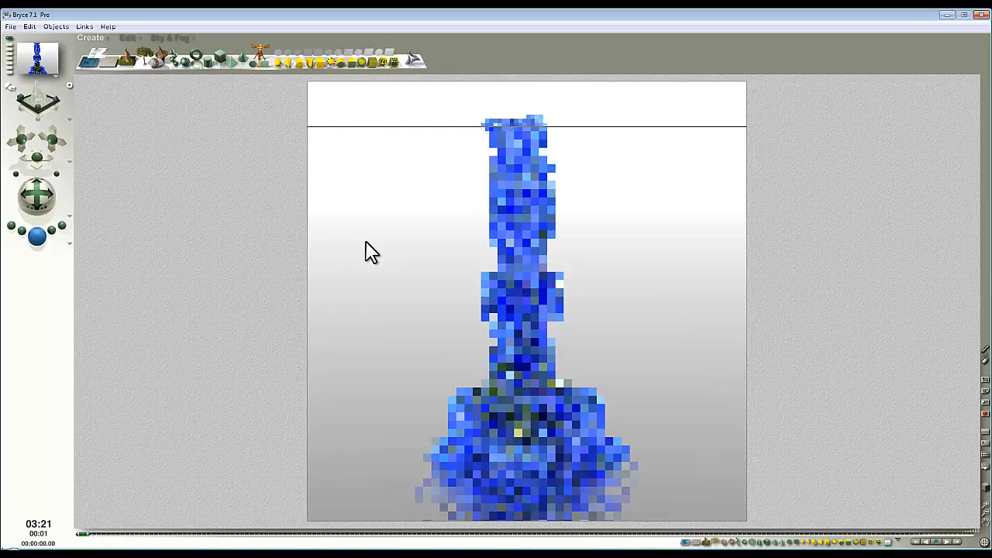
{"action": "left_click", "coordinate": [408, 204]}
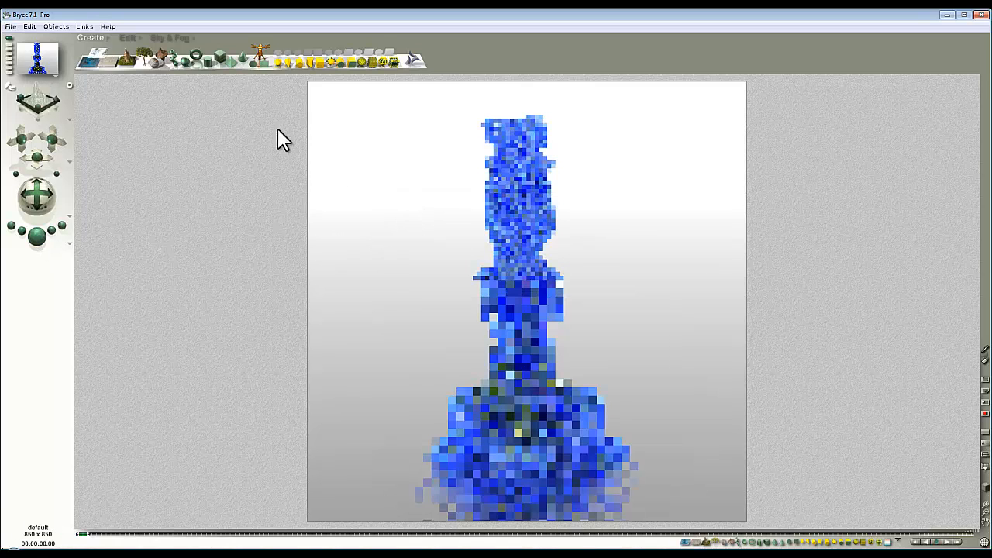
Enable Sun/Moon Shadows in the Sky Lab and run a short test render.
{"action": "left_click", "coordinate": [170, 37]}
{"action": "left_click", "coordinate": [255, 47]}
{"action": "left_click", "coordinate": [459, 325]}
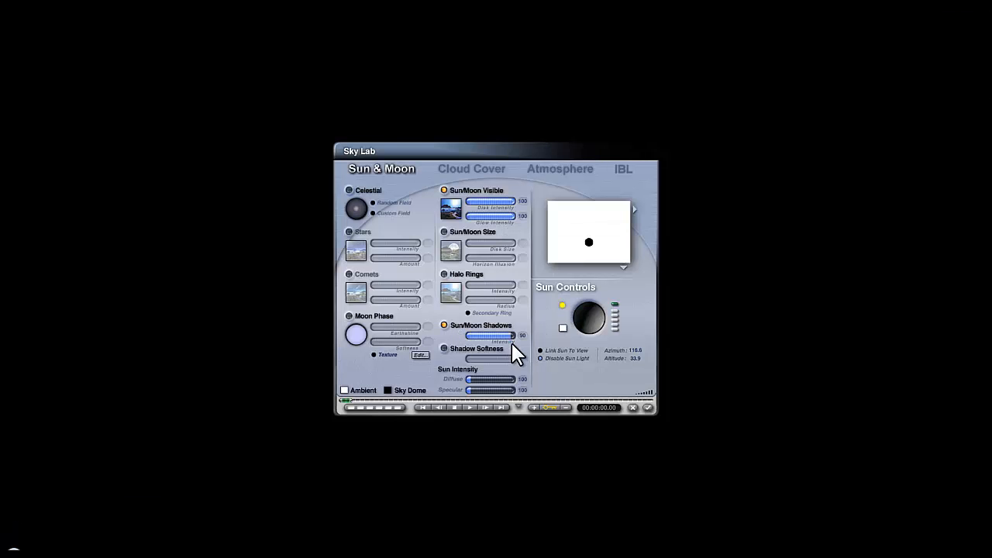
{"action": "left_click", "coordinate": [648, 408]}
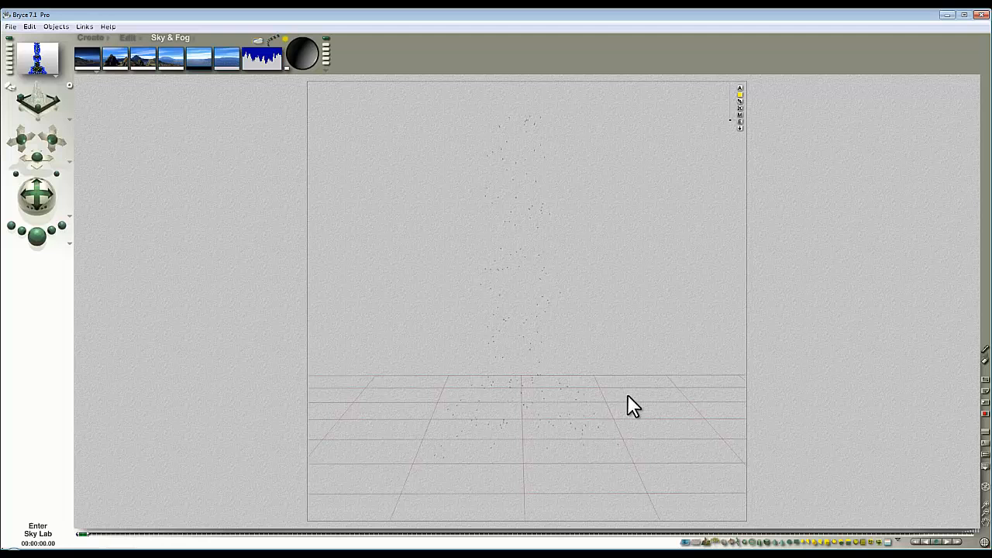
{"action": "left_click", "coordinate": [40, 241]}
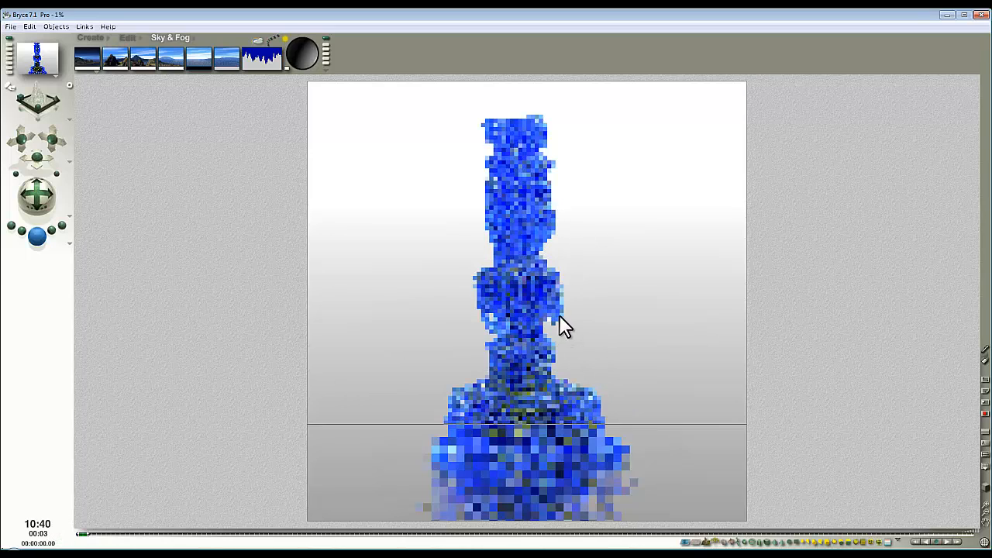
{"action": "left_click", "coordinate": [266, 305]}
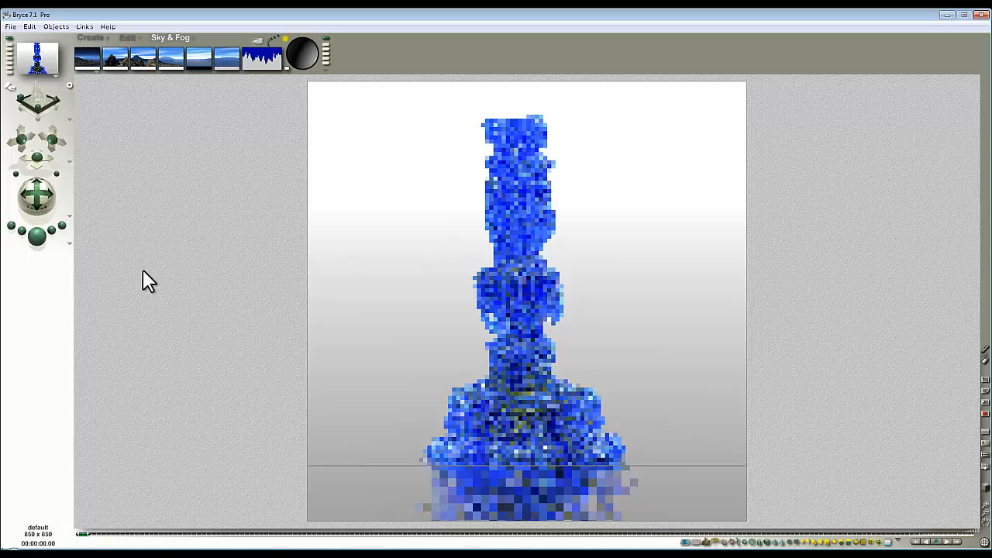
Set the premium render quality to 256 rays per pixel and start rendering the scene.
{"action": "left_click", "coordinate": [70, 244]}
{"action": "left_click", "coordinate": [108, 304]}
{"action": "left_click", "coordinate": [378, 255]}
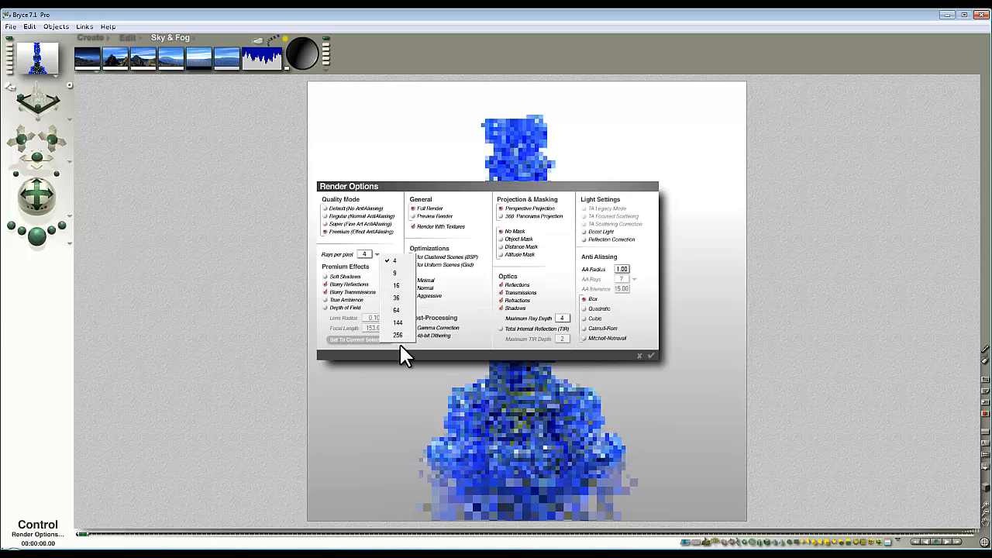
{"action": "left_click", "coordinate": [401, 353]}
{"action": "left_click", "coordinate": [638, 355]}
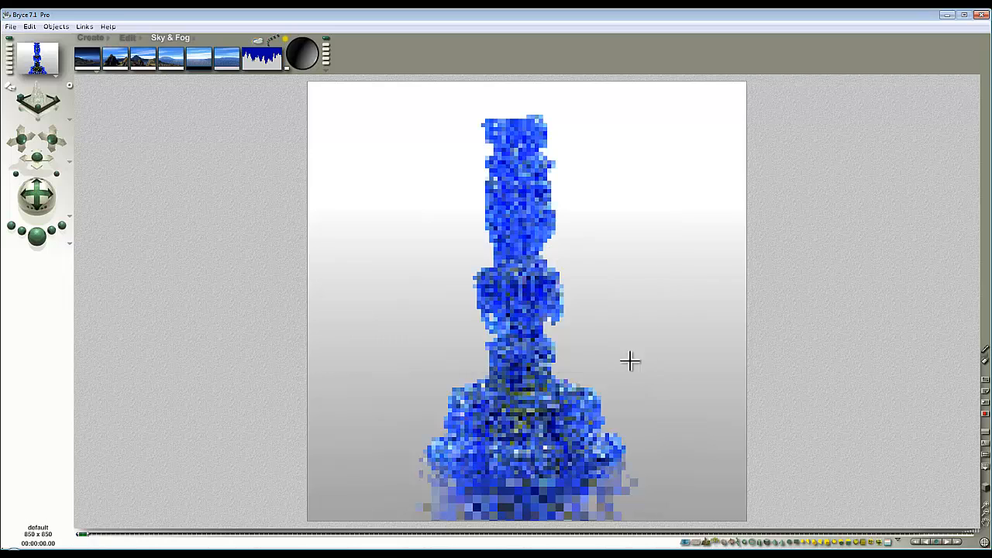
{"action": "left_click", "coordinate": [38, 239]}
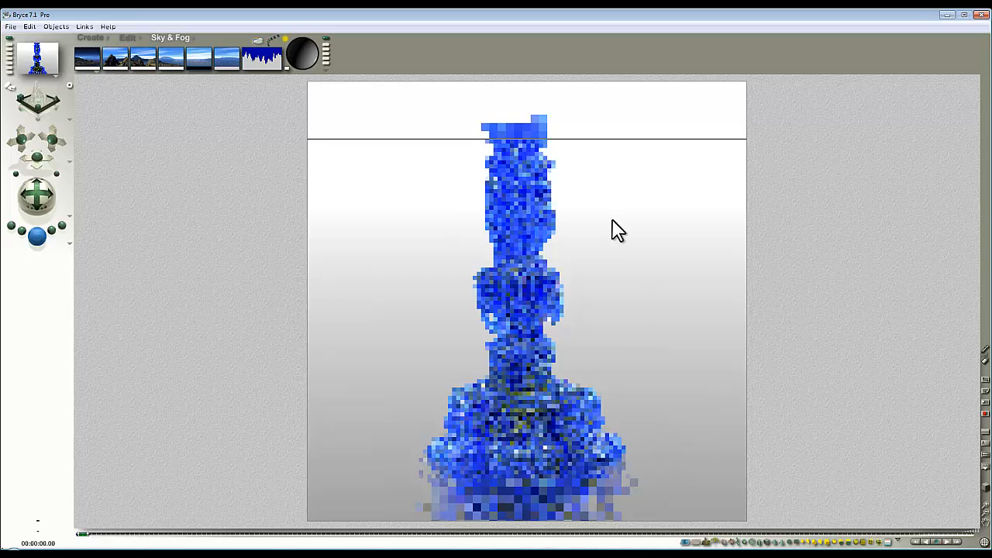
Set the document resolution to 600 x 600.
{"action": "left_click", "coordinate": [8, 28]}
{"action": "left_click", "coordinate": [54, 56]}
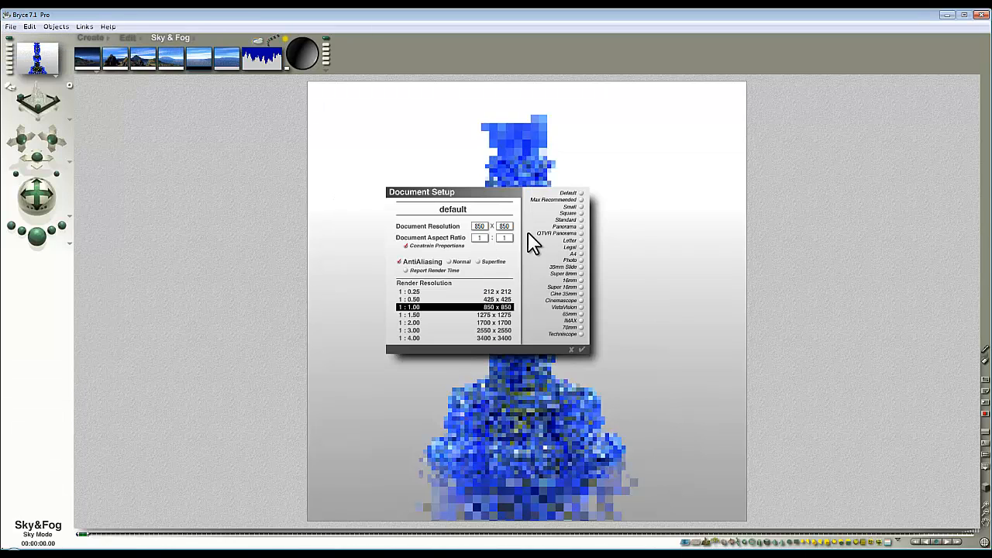
{"action": "left_click_drag", "start_coordinate": [509, 225], "coordinate": [458, 233]}
{"action": "type", "text": "600"}
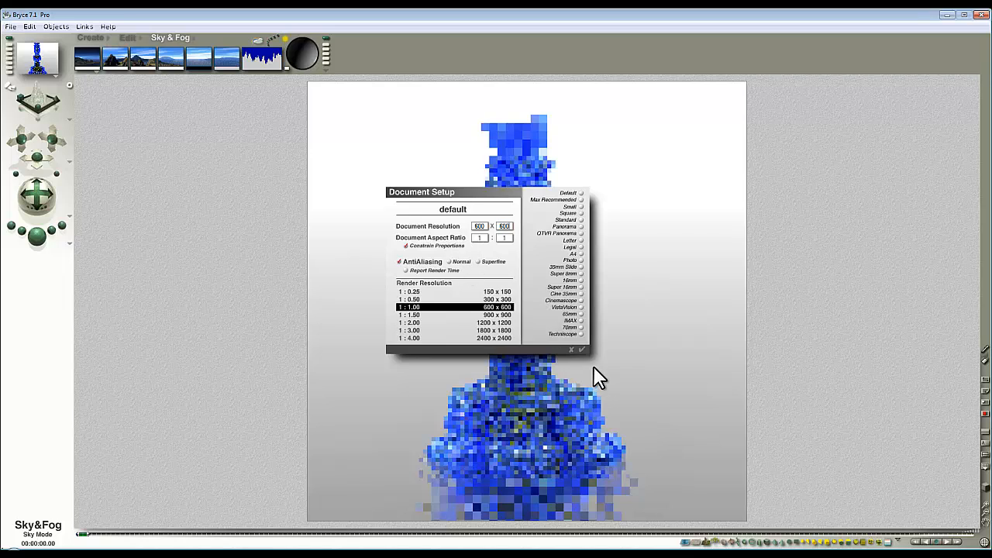
{"action": "left_click", "coordinate": [583, 349]}
Set the premium render quality to 64 rays per pixel and start rendering the scene.
{"action": "left_click", "coordinate": [69, 246]}
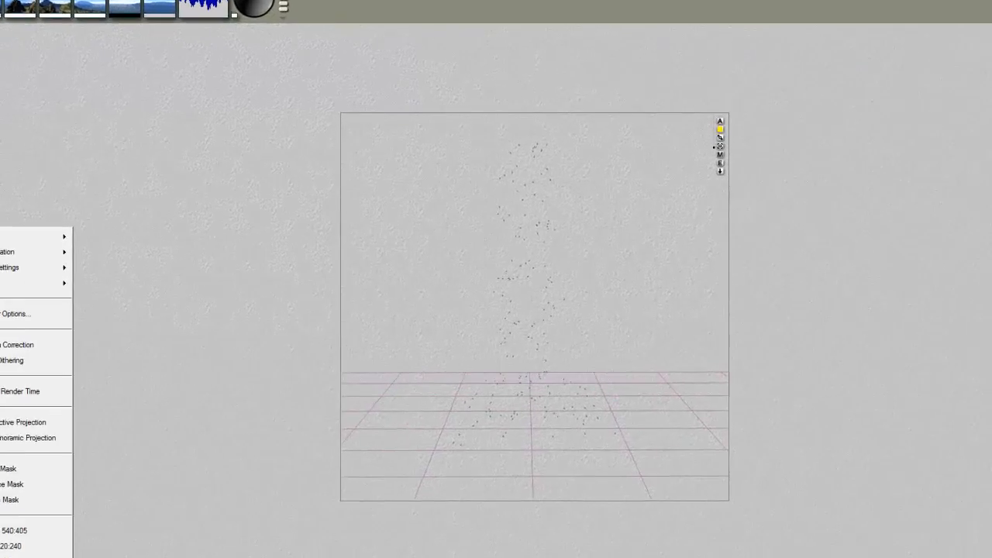
{"action": "left_click", "coordinate": [115, 309]}
{"action": "left_click", "coordinate": [318, 241]}
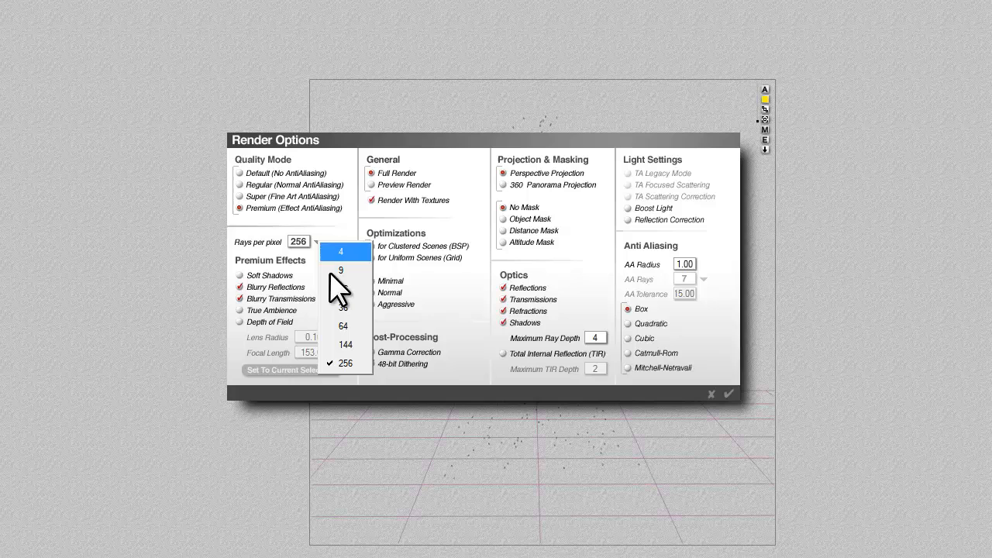
{"action": "left_click", "coordinate": [345, 325]}
{"action": "left_click", "coordinate": [727, 394]}
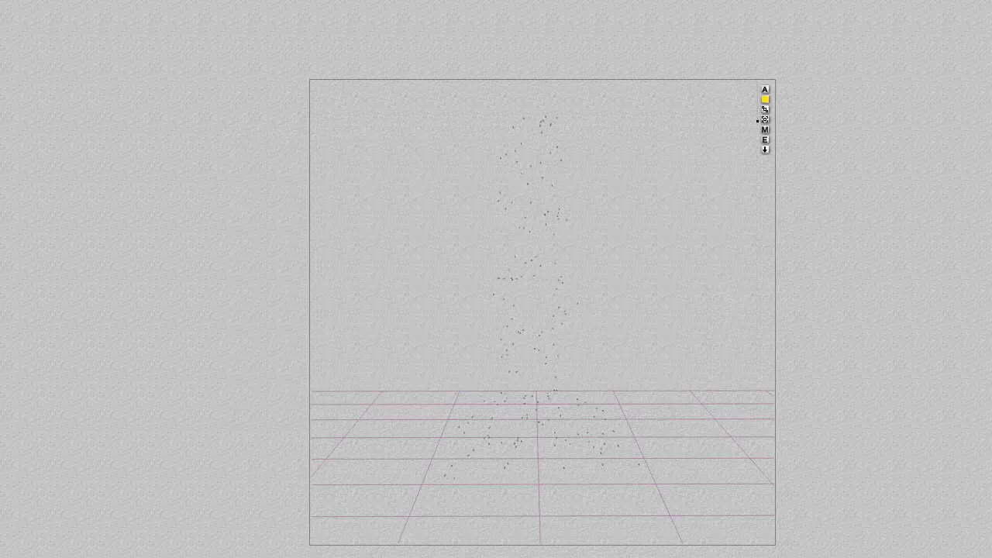
{"action": "left_click", "coordinate": [37, 242]}
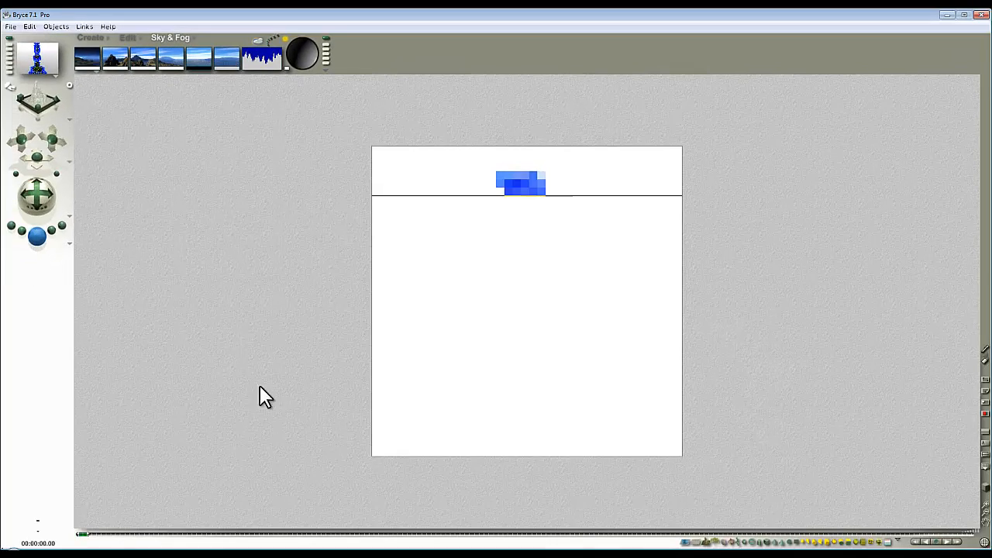